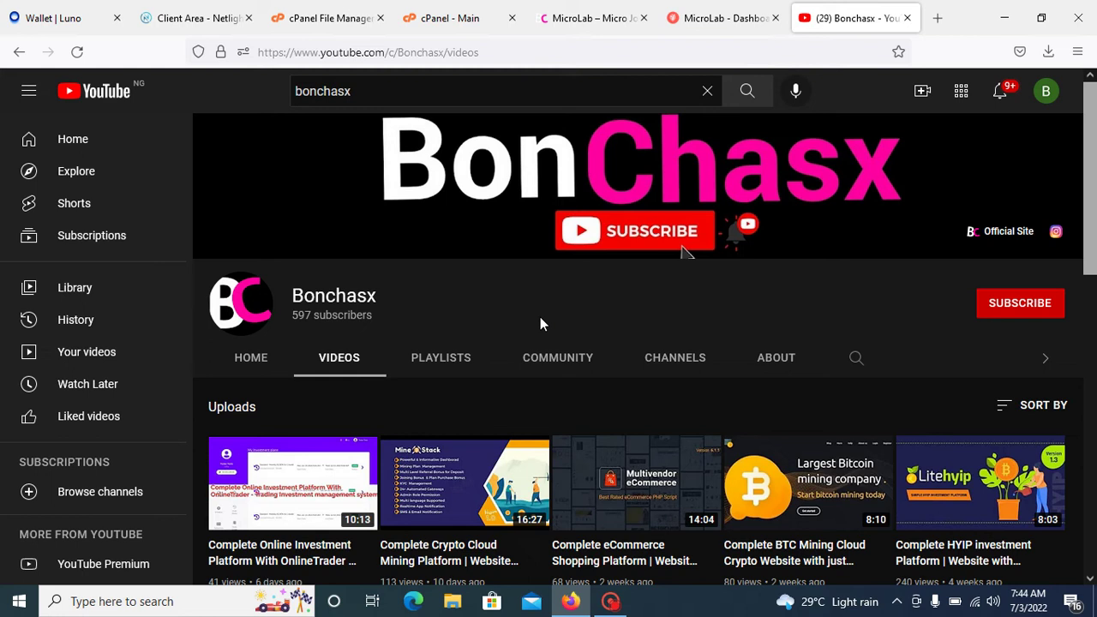
# Subscribe to the Bonchasx channel and set its notification bell to All
pyautogui.scroll(-1, 542, 315)
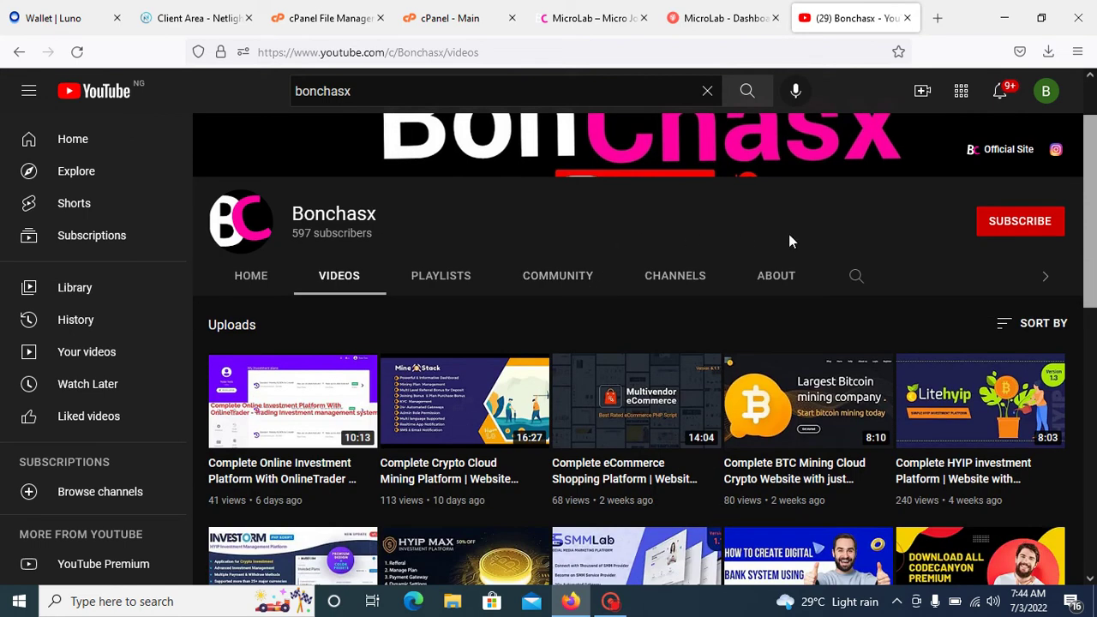
pyautogui.click(1016, 233)
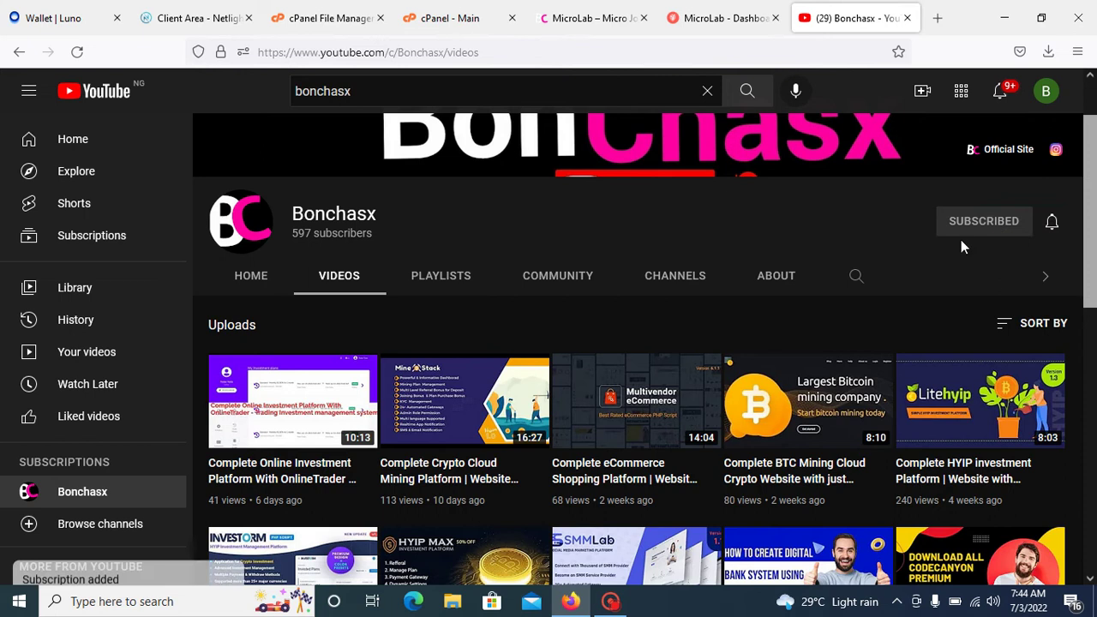
pyautogui.click(1052, 222)
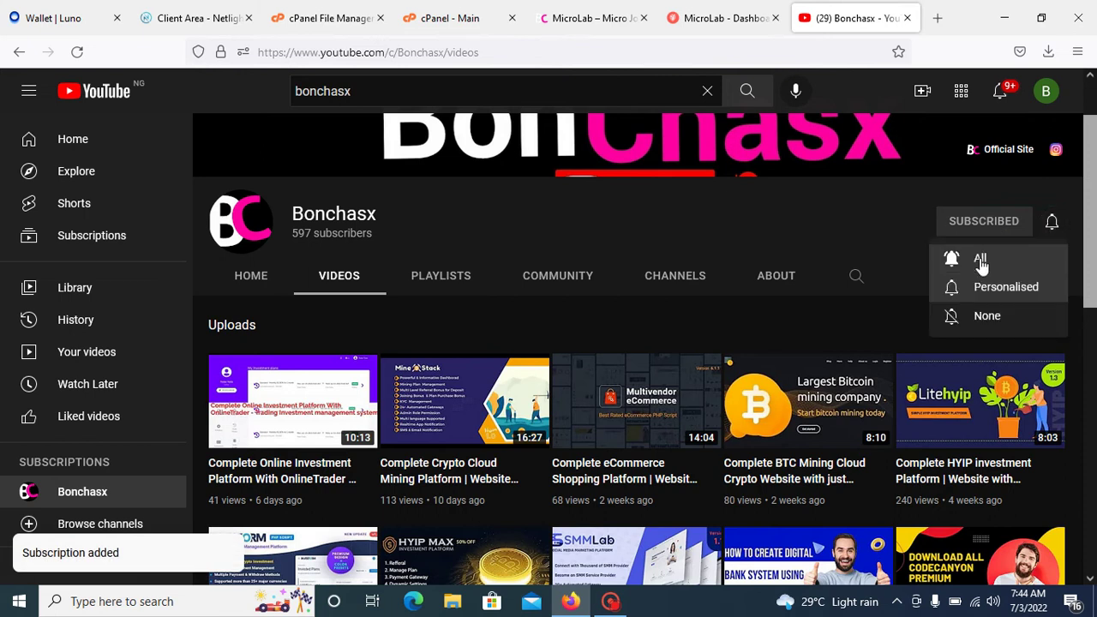
pyautogui.click(978, 258)
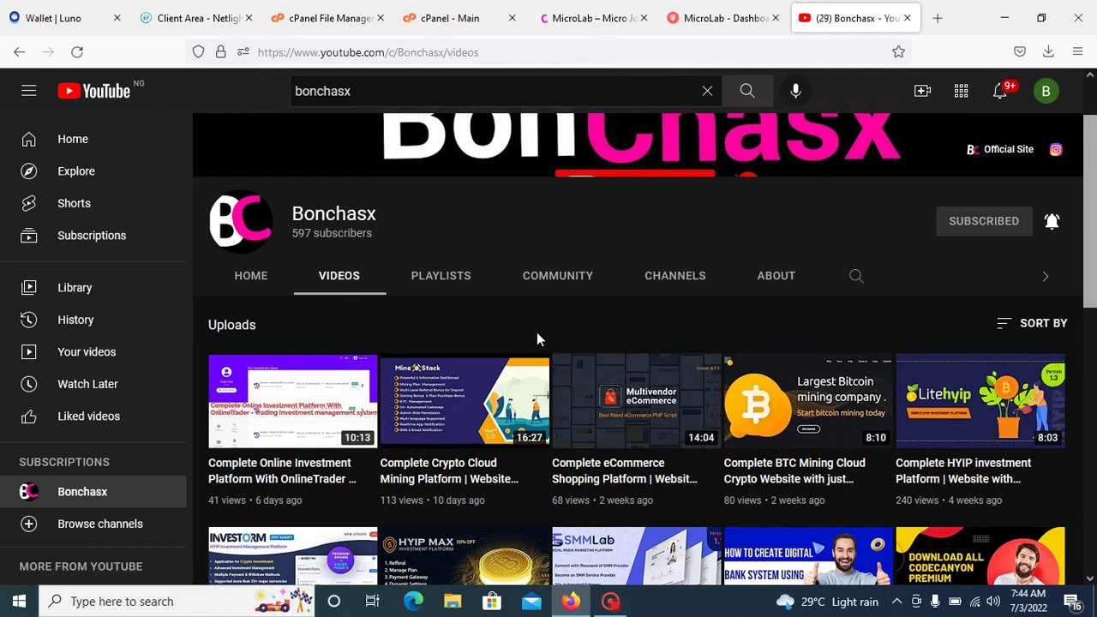
pyautogui.scroll(-2, 516, 341)
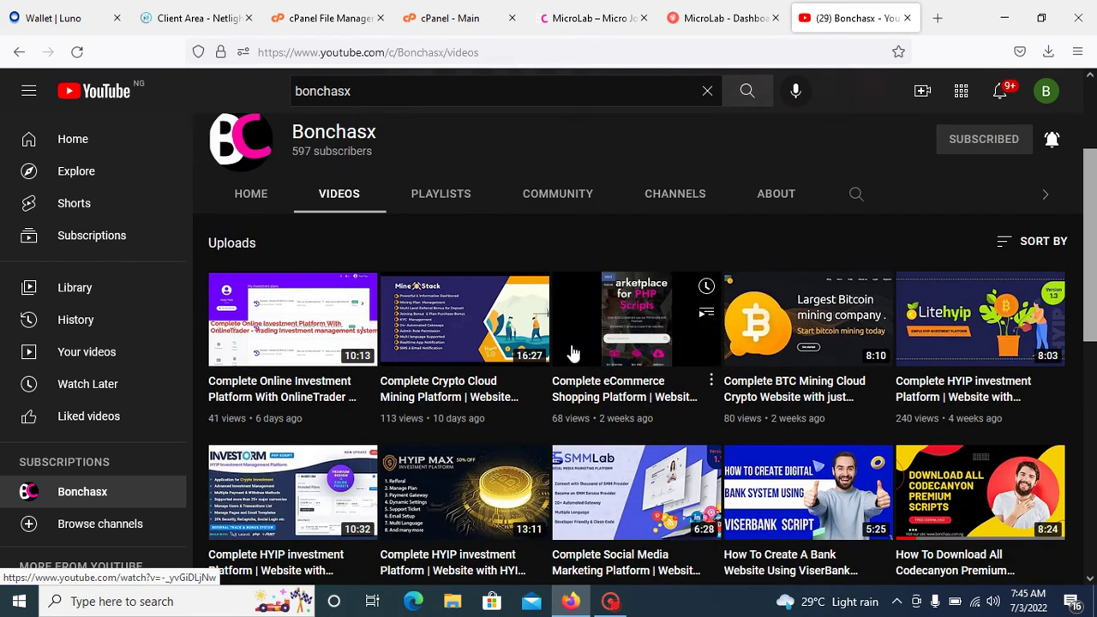
pyautogui.scroll(2, 543, 270)
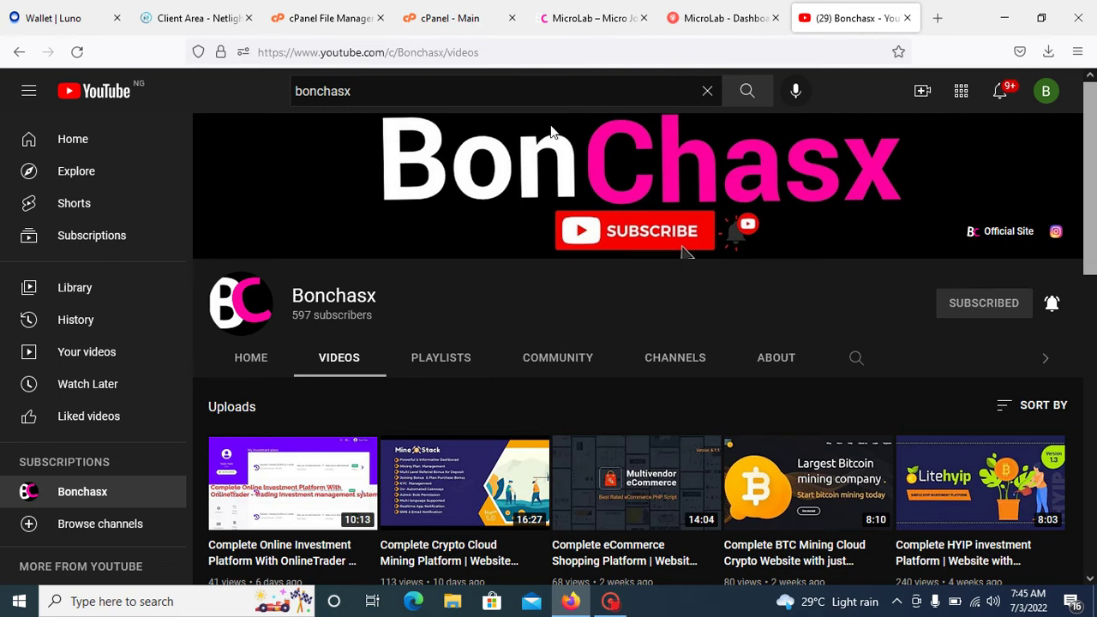
# Review the MicroLab – Micro Job Freelancing Platform product page, priced 25.00$
pyautogui.click(566, 31)
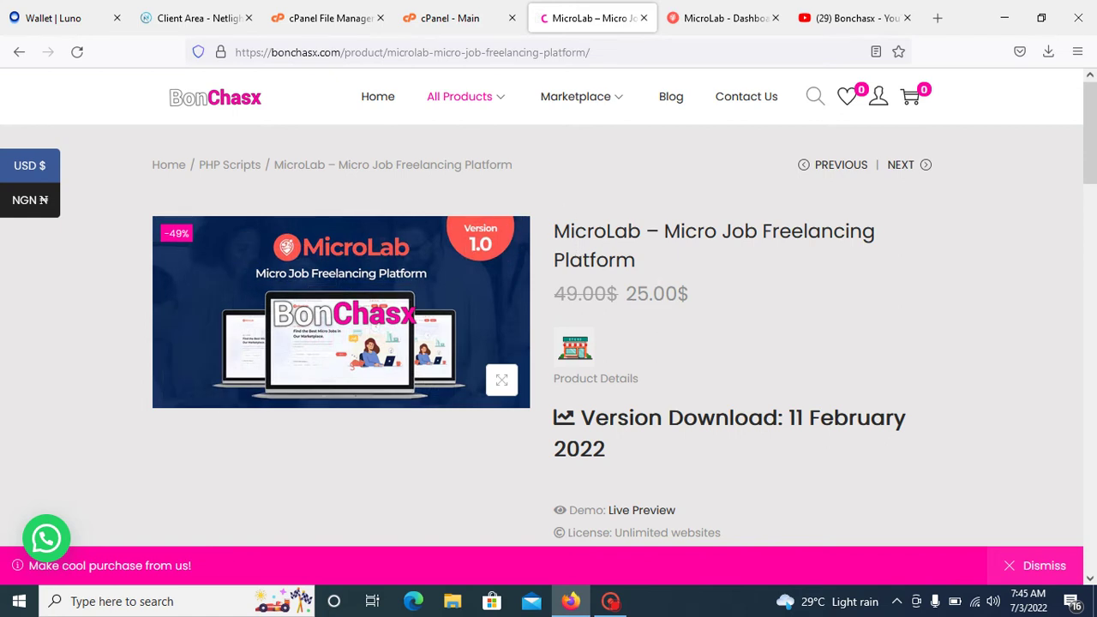
pyautogui.scroll(-1, 665, 369)
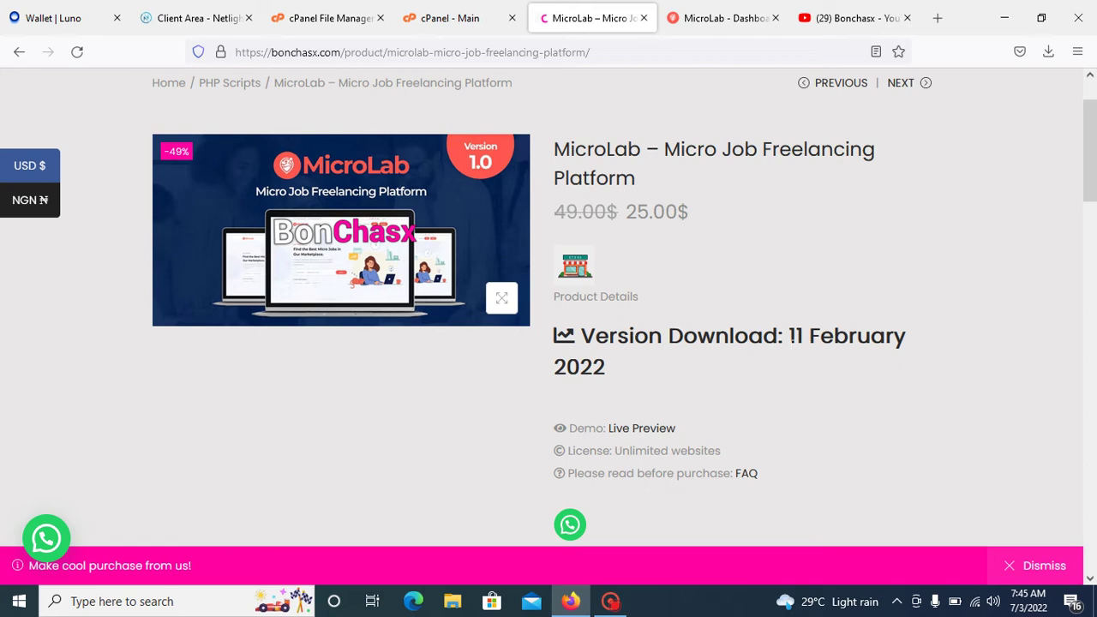
pyautogui.scroll(1, 641, 310)
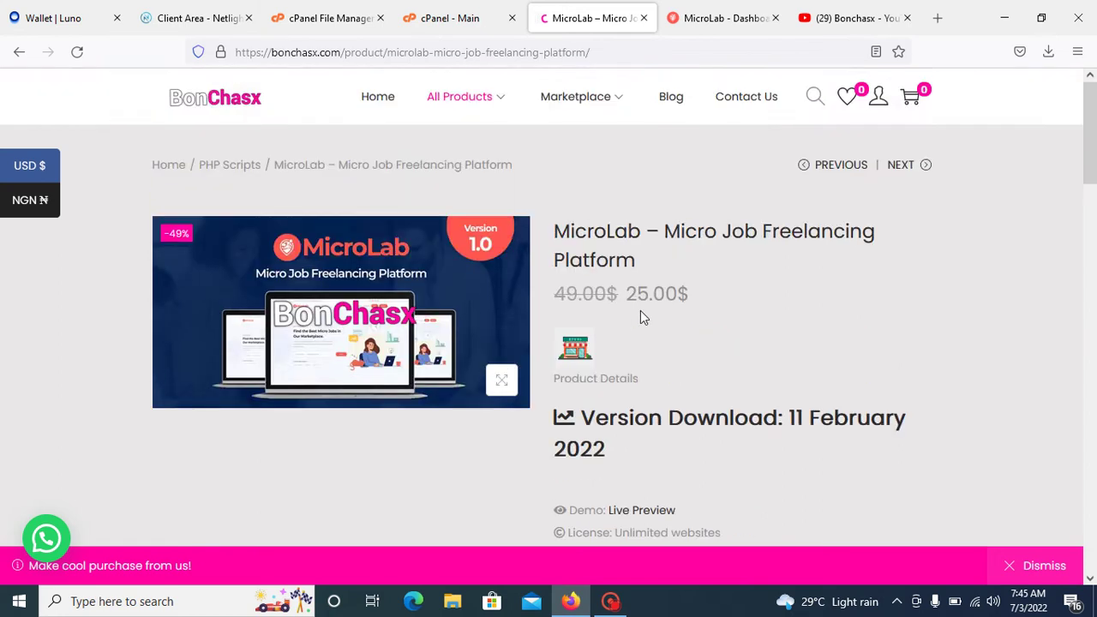
pyautogui.scroll(-4, 640, 311)
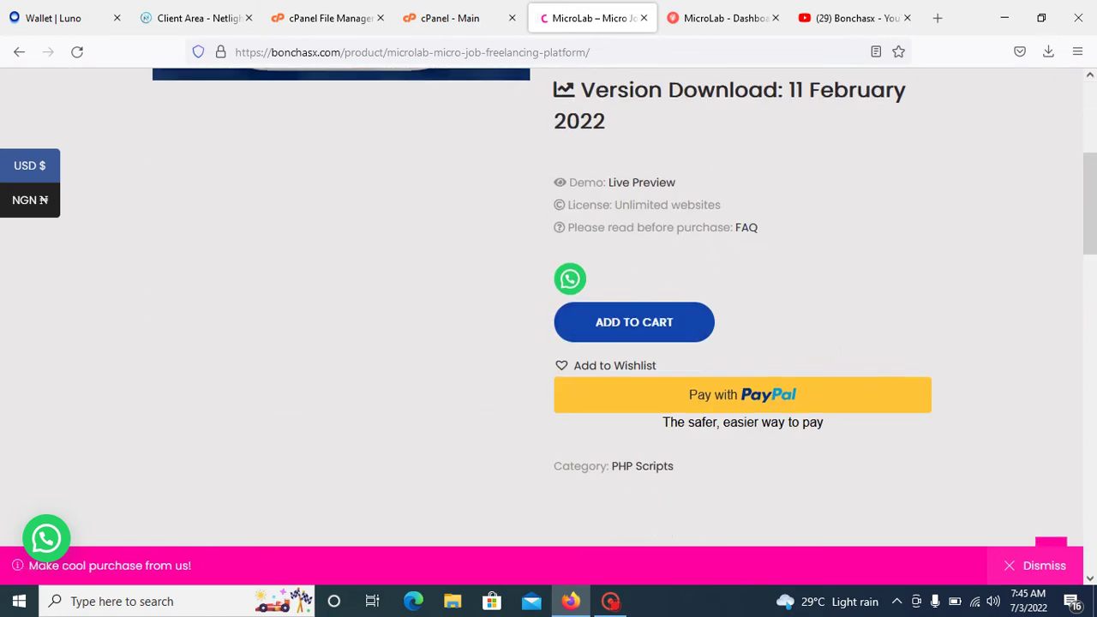
pyautogui.scroll(3, 507, 180)
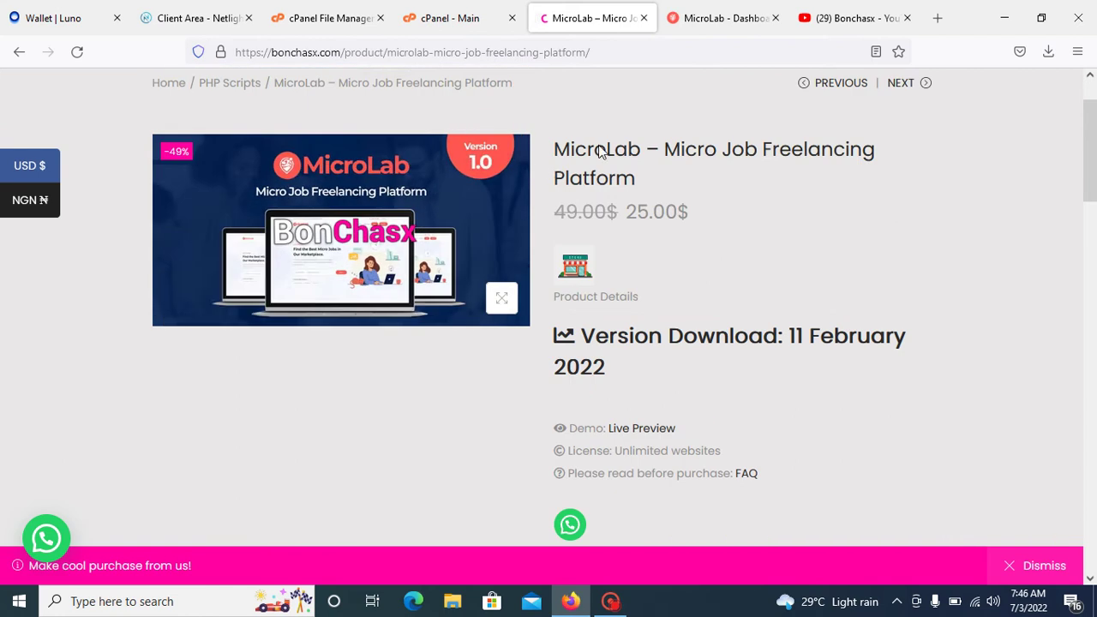
pyautogui.scroll(-2, 728, 310)
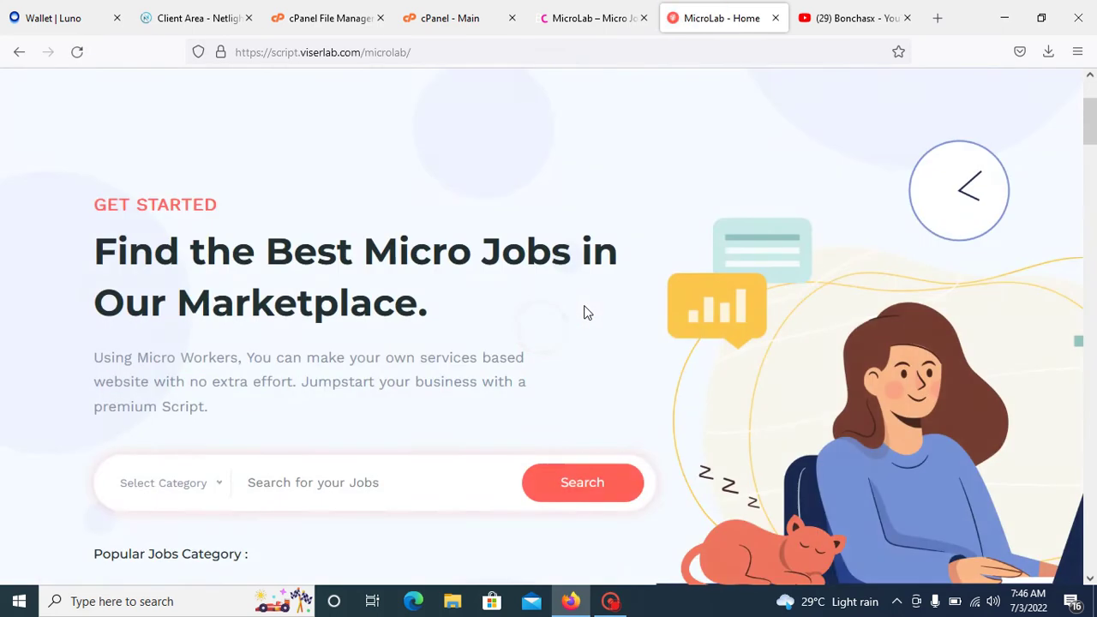
# Scroll down the MicroLab home page and advance the freelancer carousel four times
pyautogui.scroll(3, 584, 308)
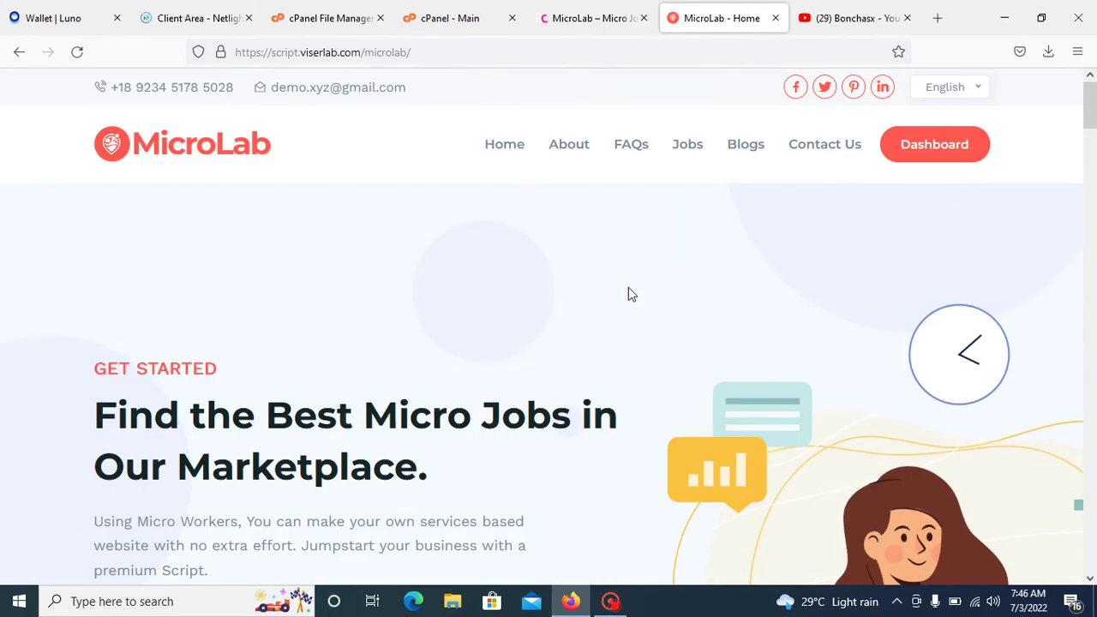
pyautogui.scroll(-3, 627, 290)
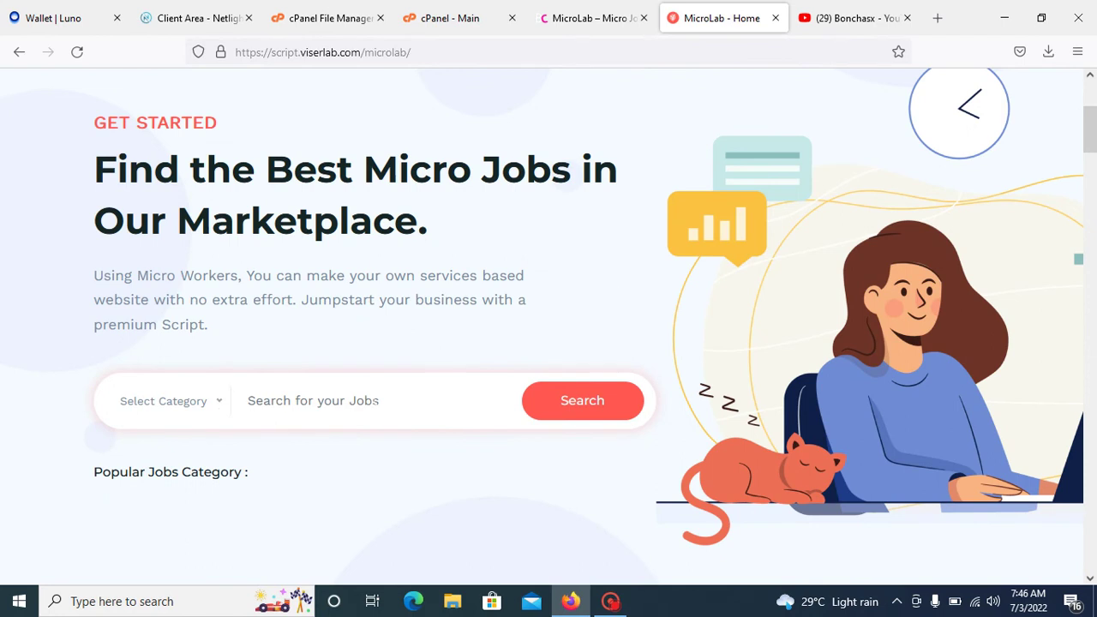
pyautogui.scroll(-2, 314, 360)
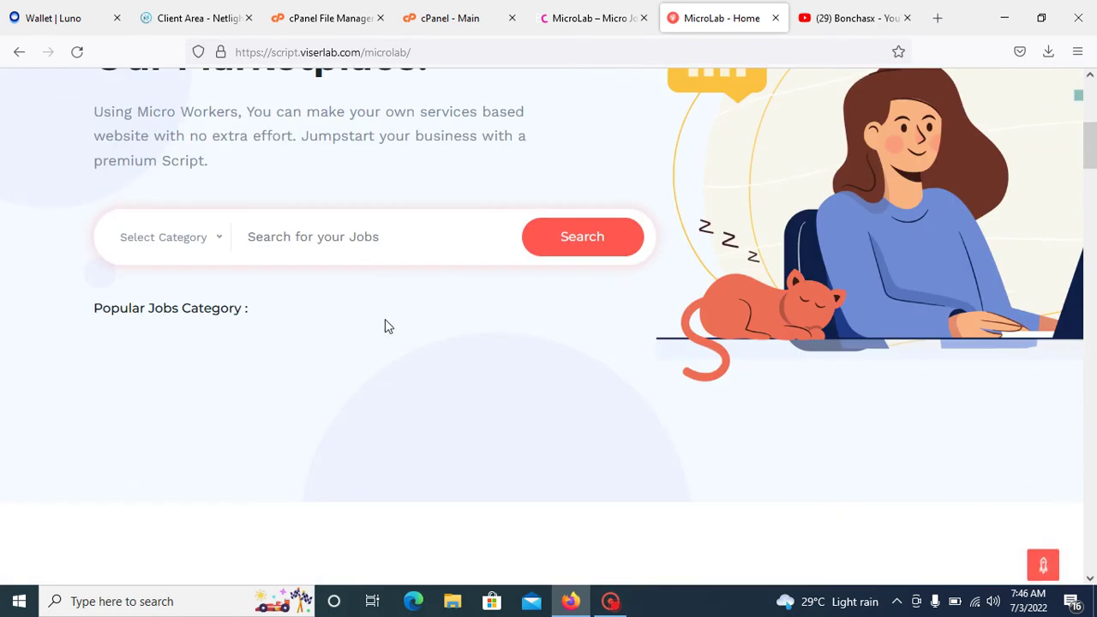
pyautogui.scroll(-12, 385, 326)
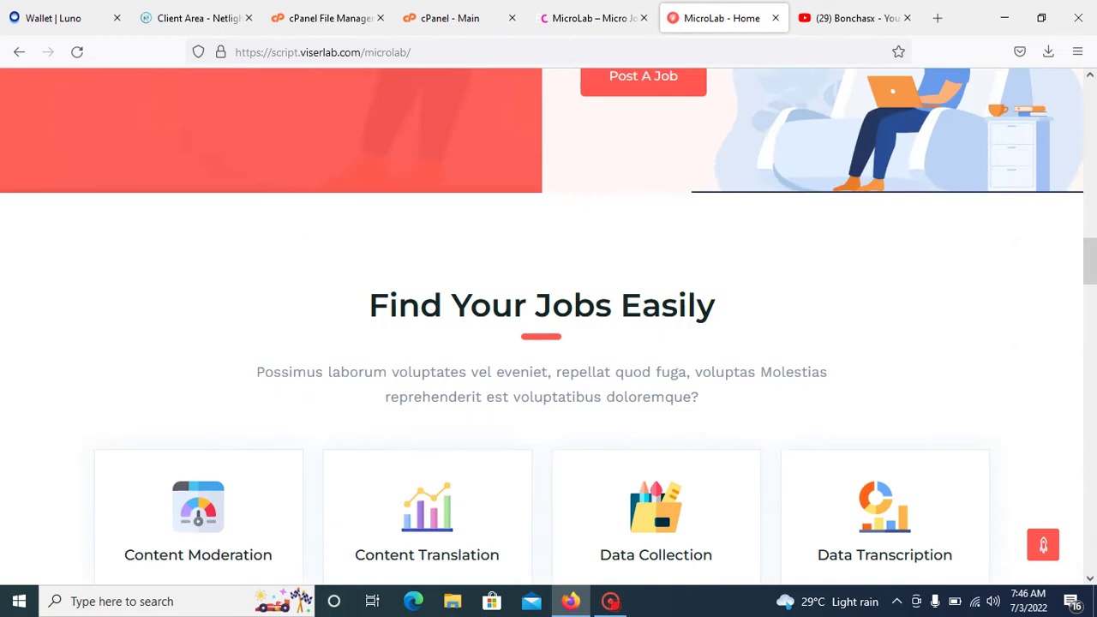
pyautogui.scroll(-7, 400, 336)
pyautogui.scroll(3, 566, 240)
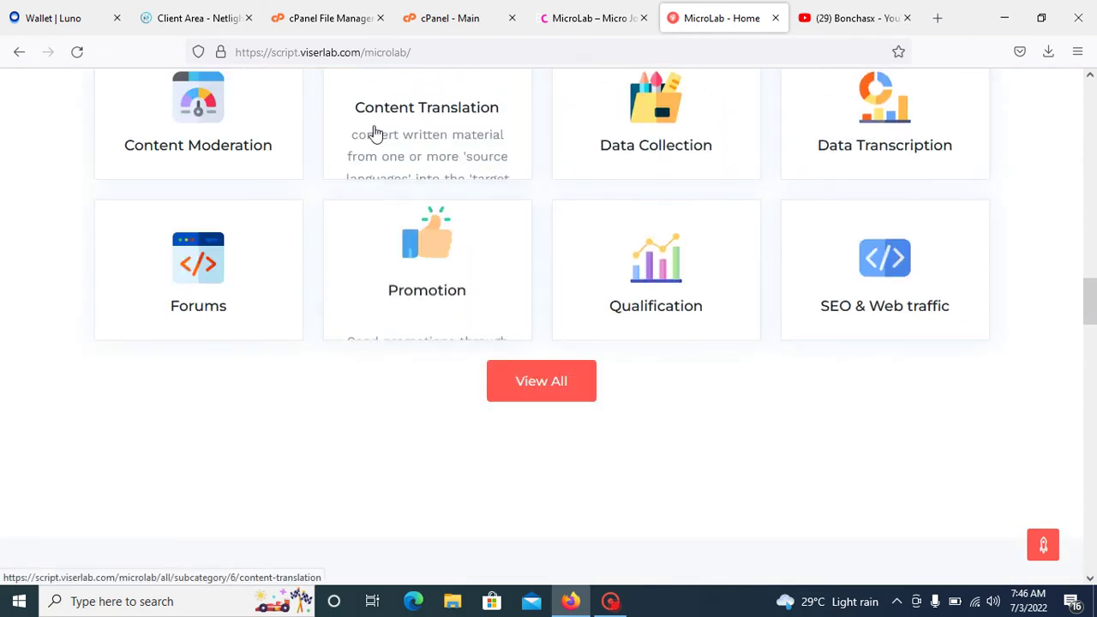
pyautogui.scroll(-2, 480, 401)
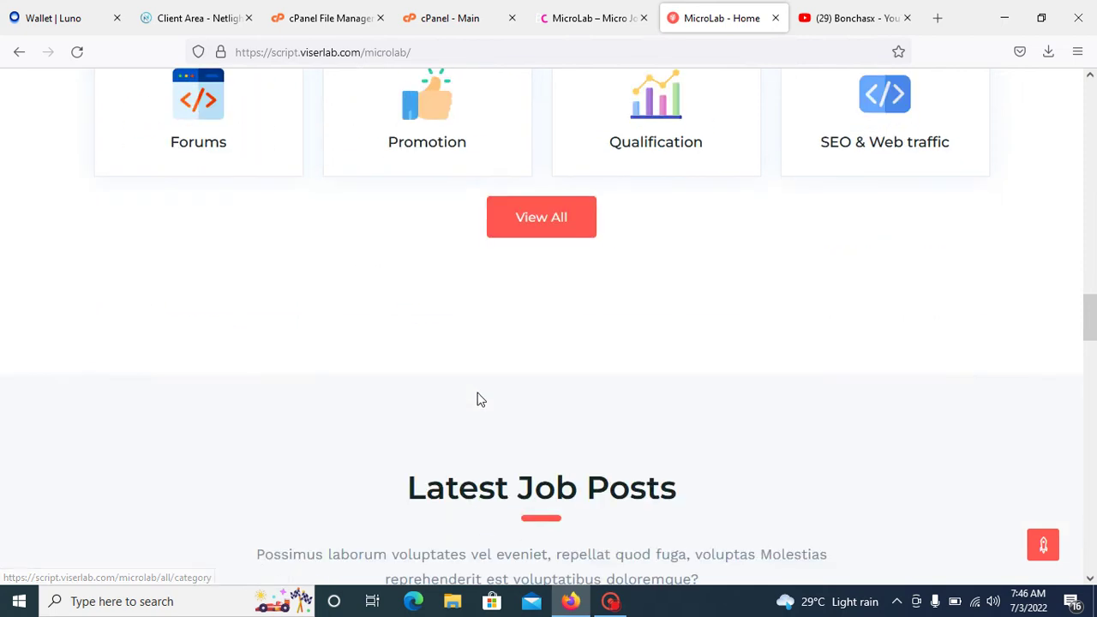
pyautogui.scroll(-3, 480, 401)
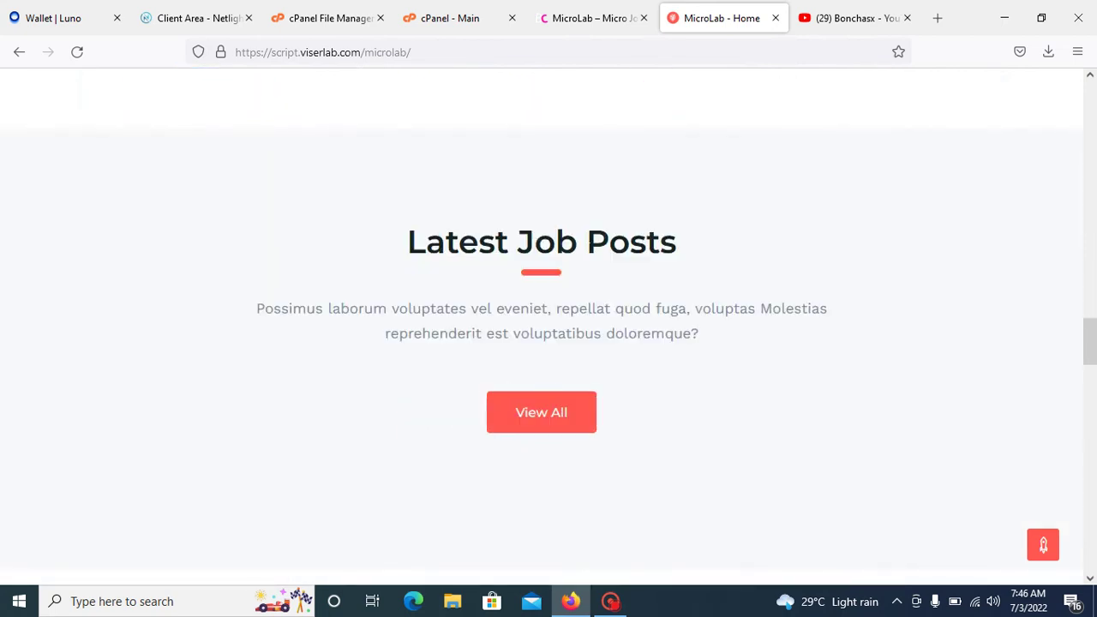
pyautogui.scroll(-3, 610, 323)
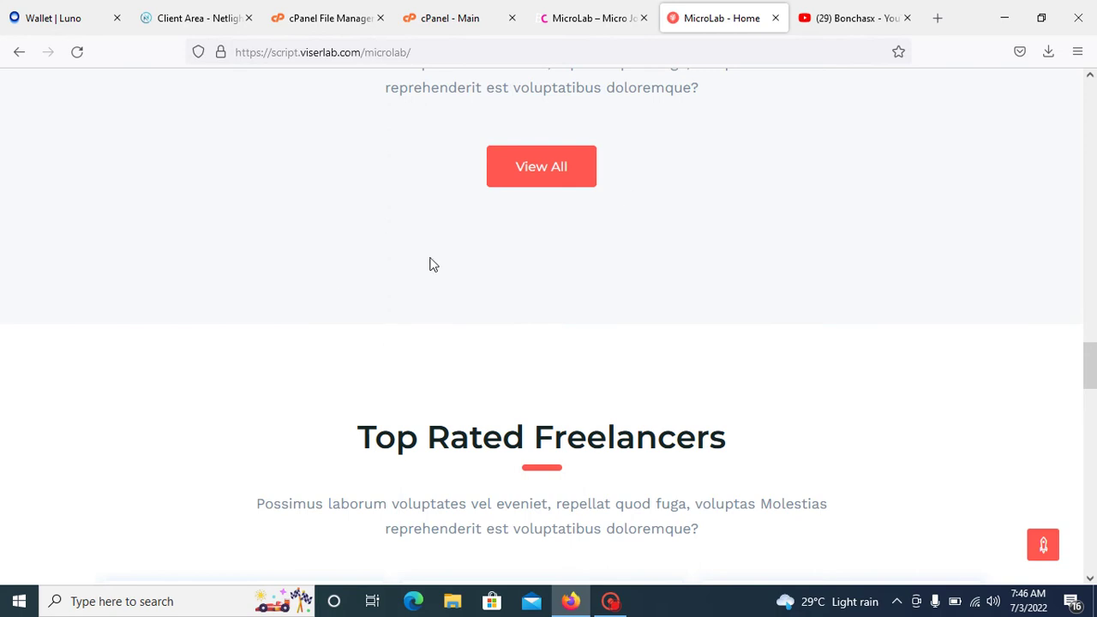
pyautogui.scroll(-5, 517, 290)
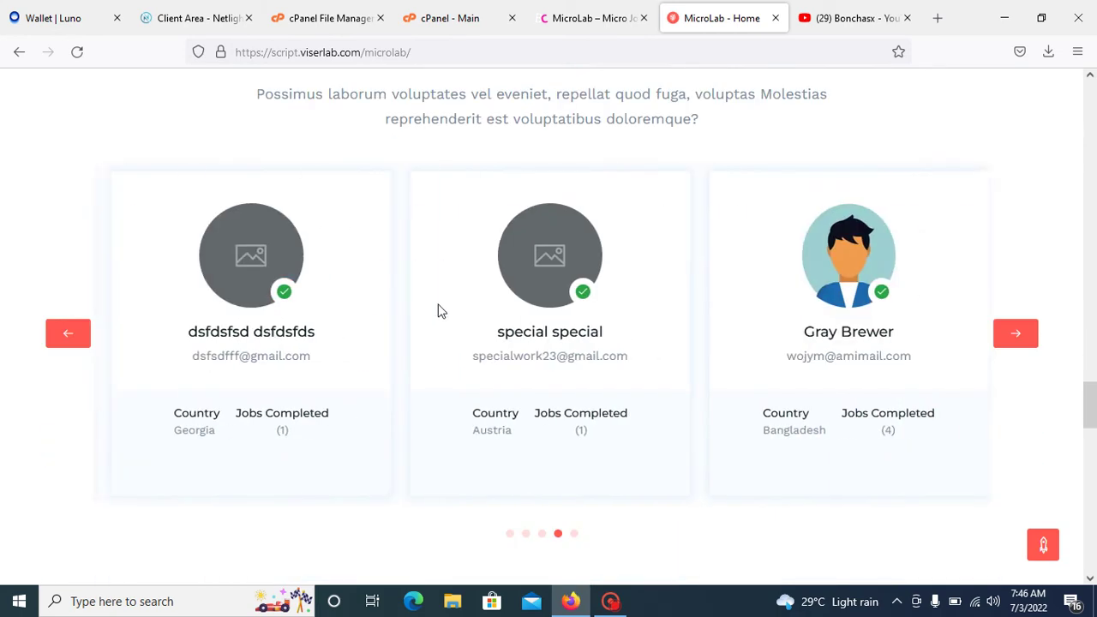
pyautogui.scroll(2, 409, 218)
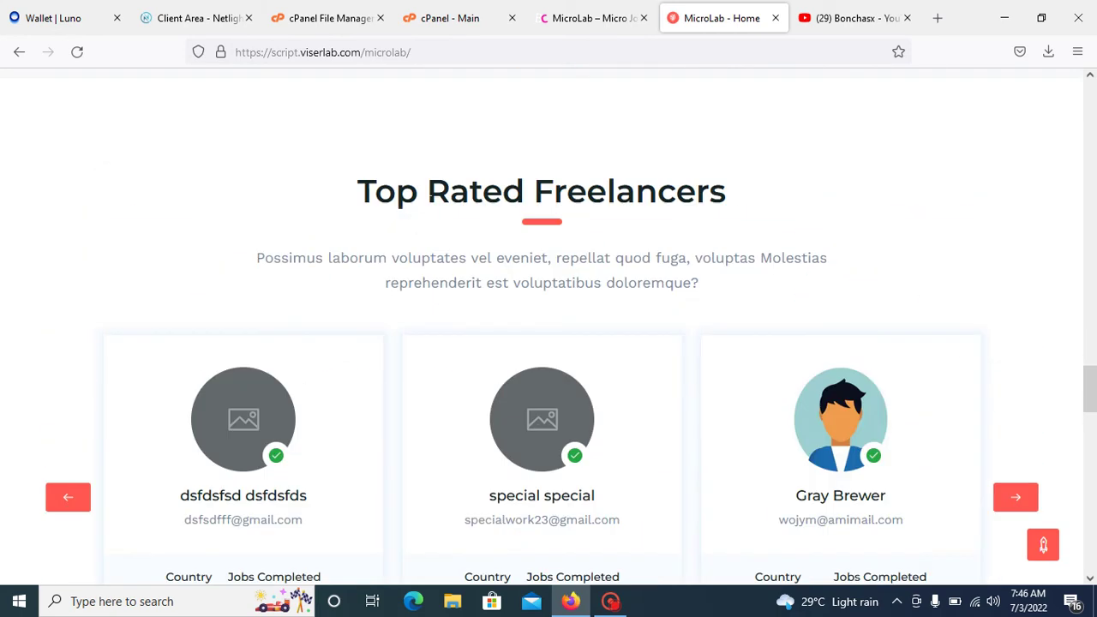
pyautogui.scroll(-1, 510, 274)
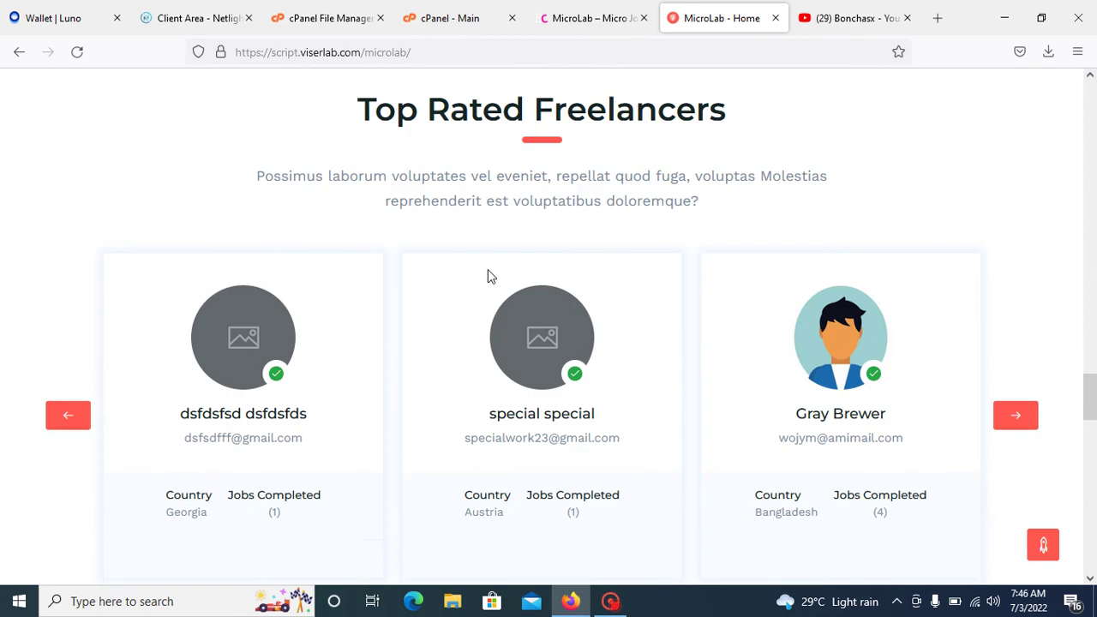
pyautogui.scroll(-3, 411, 296)
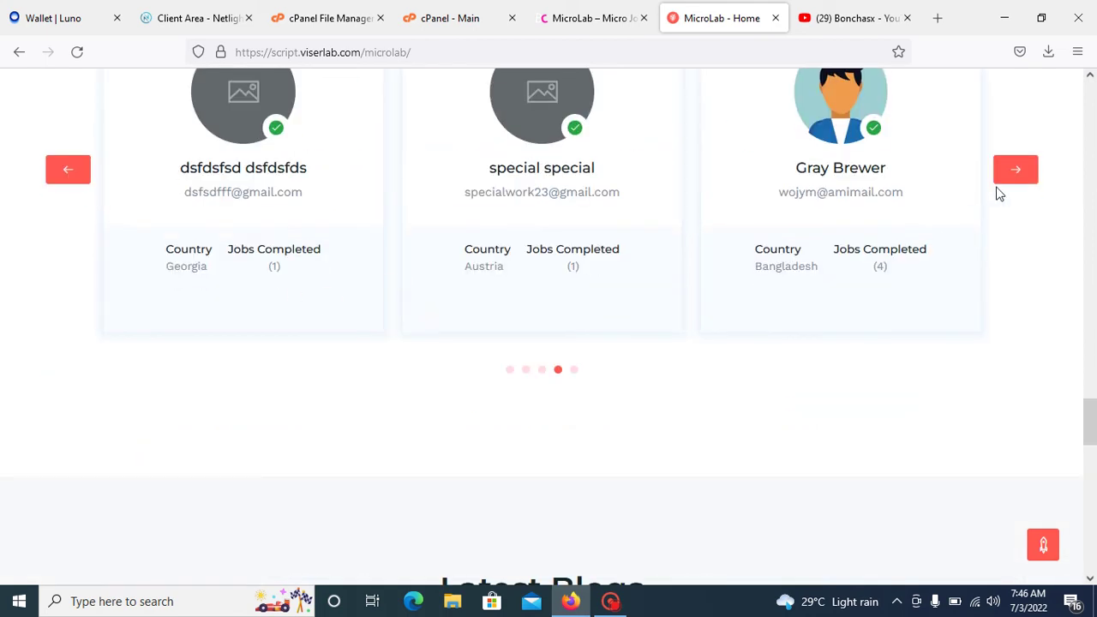
pyautogui.click(1029, 175)
pyautogui.click(1029, 176)
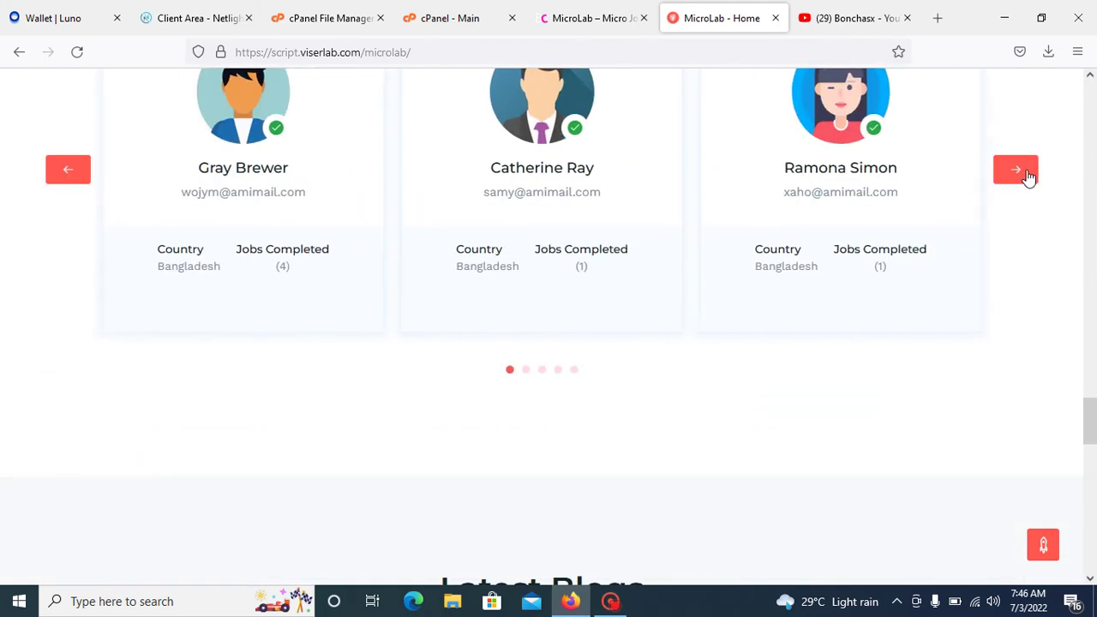
pyautogui.click(1027, 176)
pyautogui.click(1022, 177)
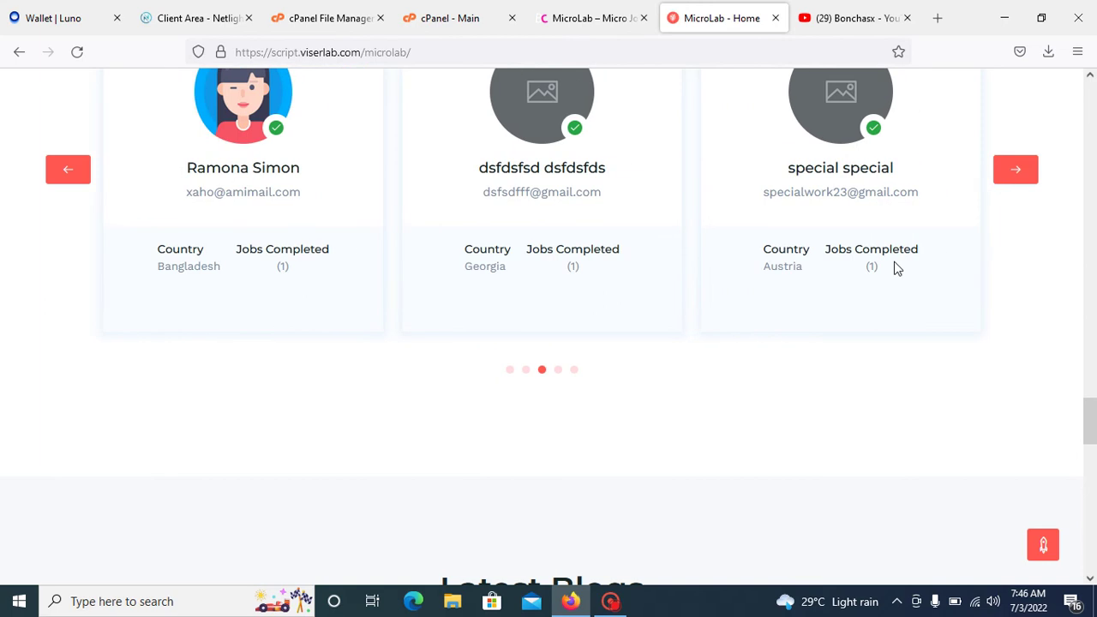
# Scroll down to the footer and back up to the 'Find the Best Micro Jobs' hero
pyautogui.scroll(-3, 686, 355)
pyautogui.scroll(3, 681, 338)
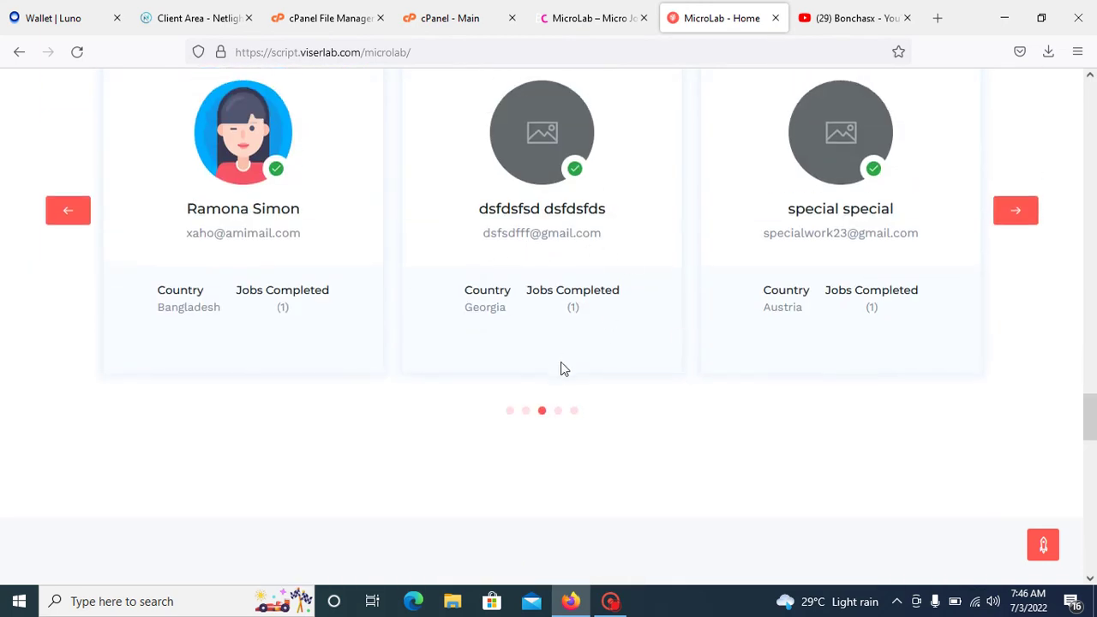
pyautogui.scroll(-1, 564, 368)
pyautogui.scroll(-5, 563, 378)
pyautogui.scroll(-3, 566, 257)
pyautogui.scroll(4, 477, 274)
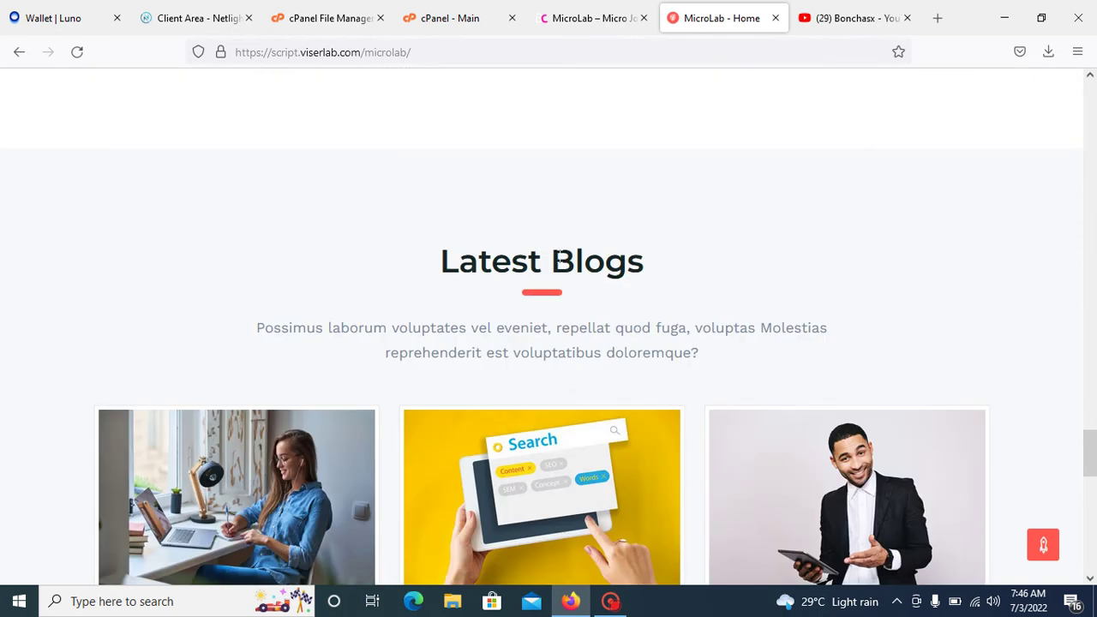
pyautogui.scroll(-2, 630, 319)
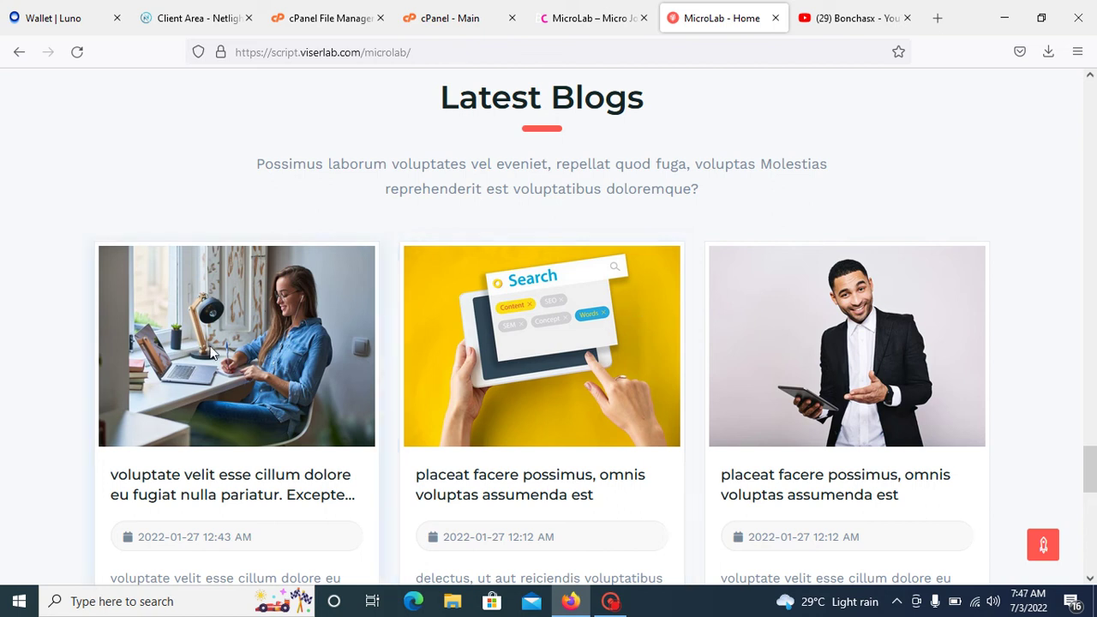
pyautogui.scroll(-5, 441, 402)
pyautogui.scroll(-3, 463, 350)
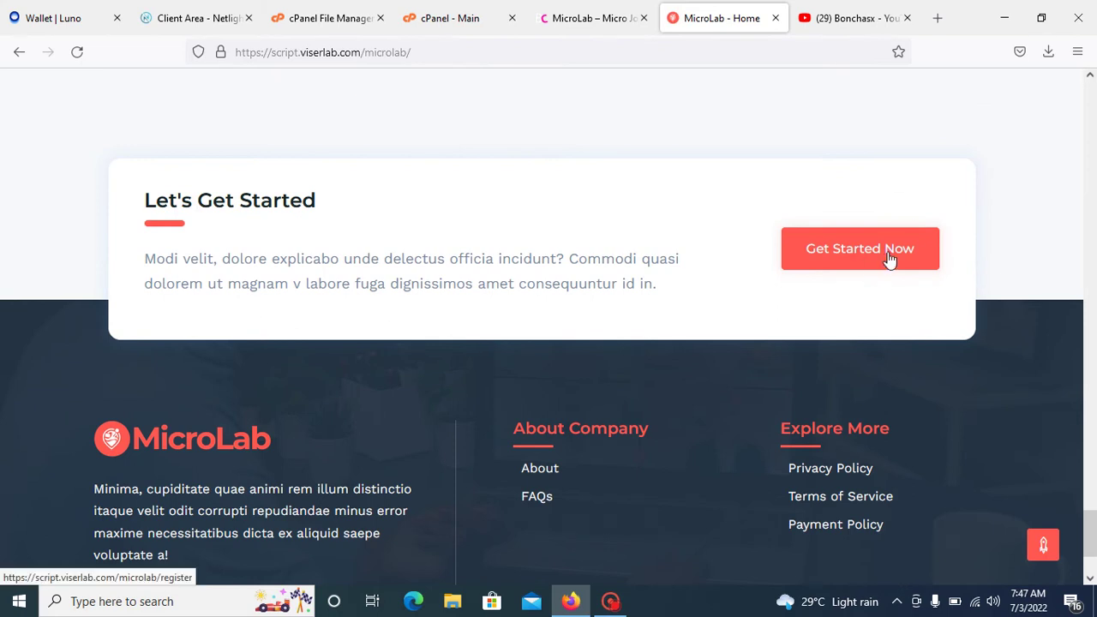
pyautogui.scroll(-1, 673, 334)
pyautogui.scroll(-1, 673, 333)
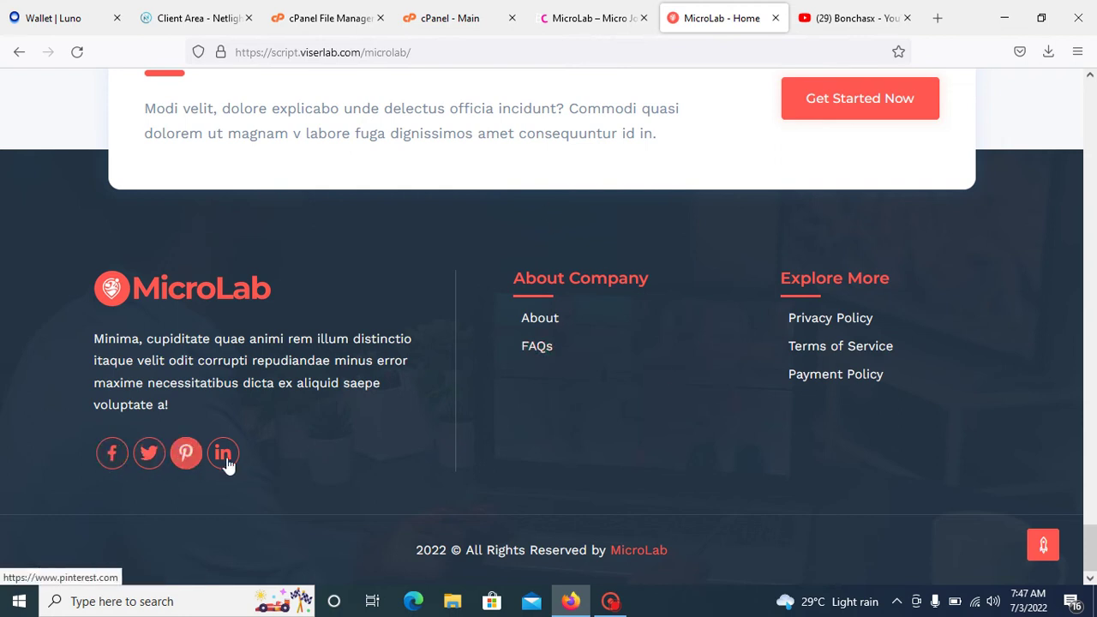
pyautogui.scroll(15, 599, 371)
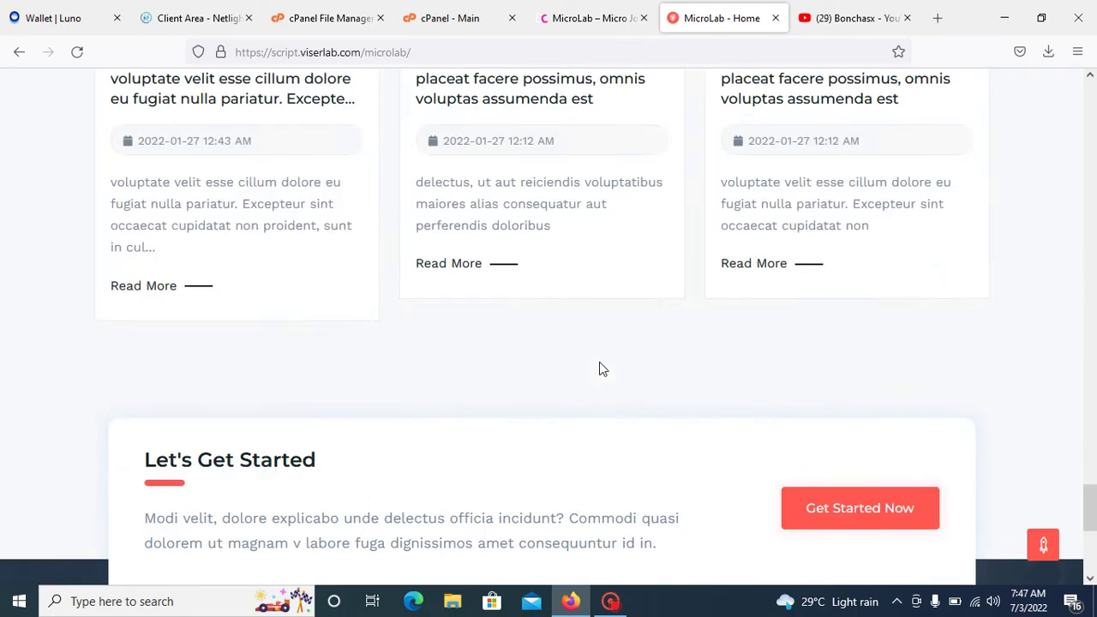
pyautogui.scroll(12, 628, 292)
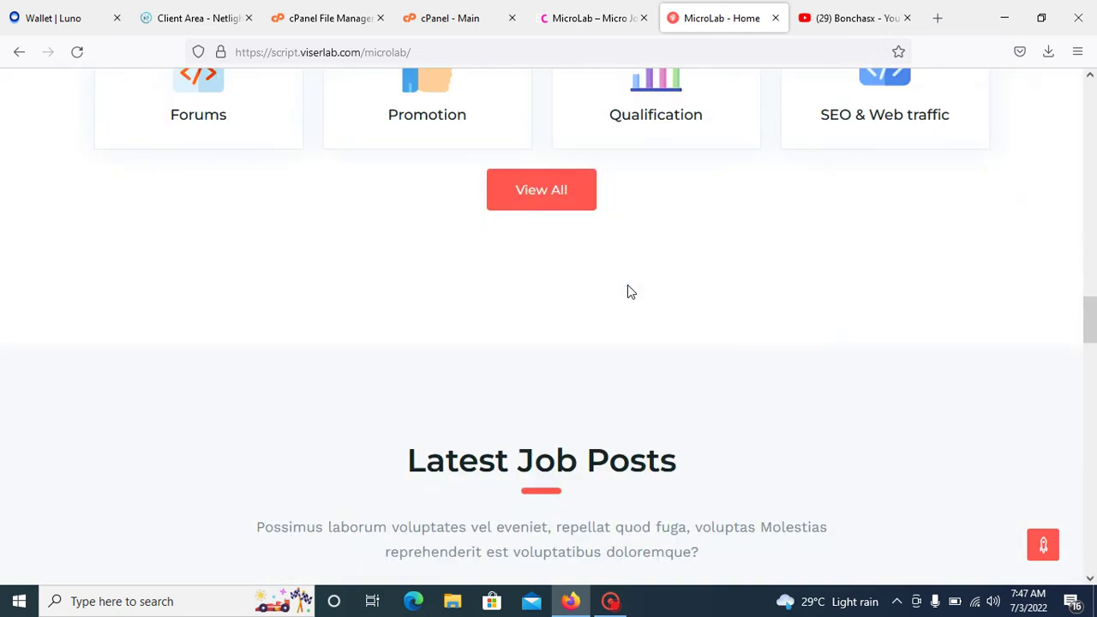
pyautogui.scroll(10, 685, 259)
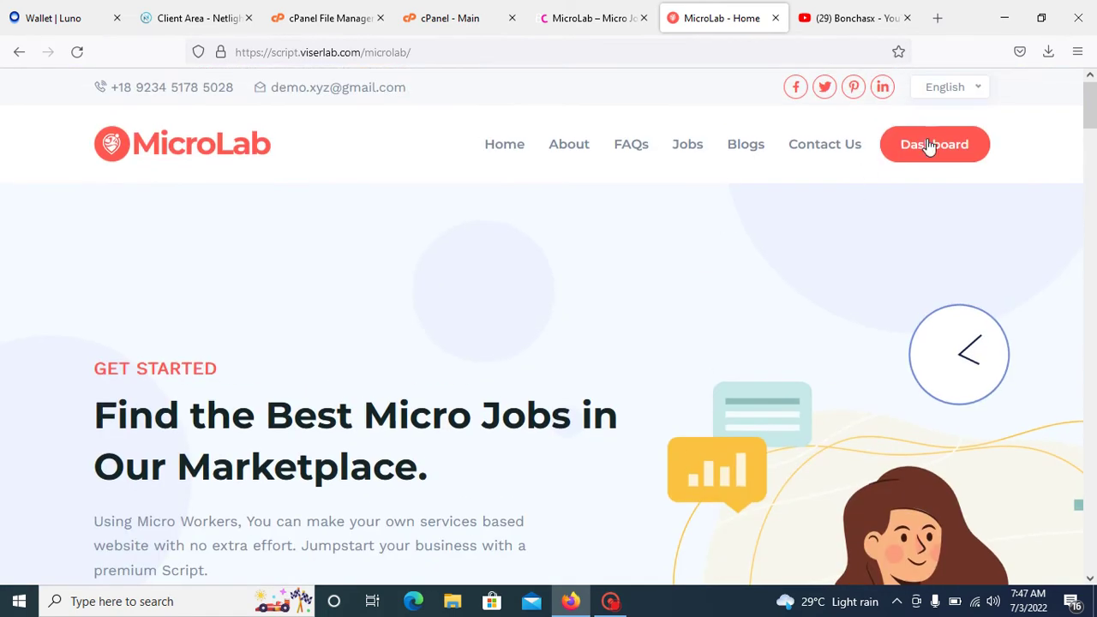
# Open the Dashboard and review the $0 deposit, withdraw, balance cards and Jobs Completed chart
pyautogui.click(926, 145)
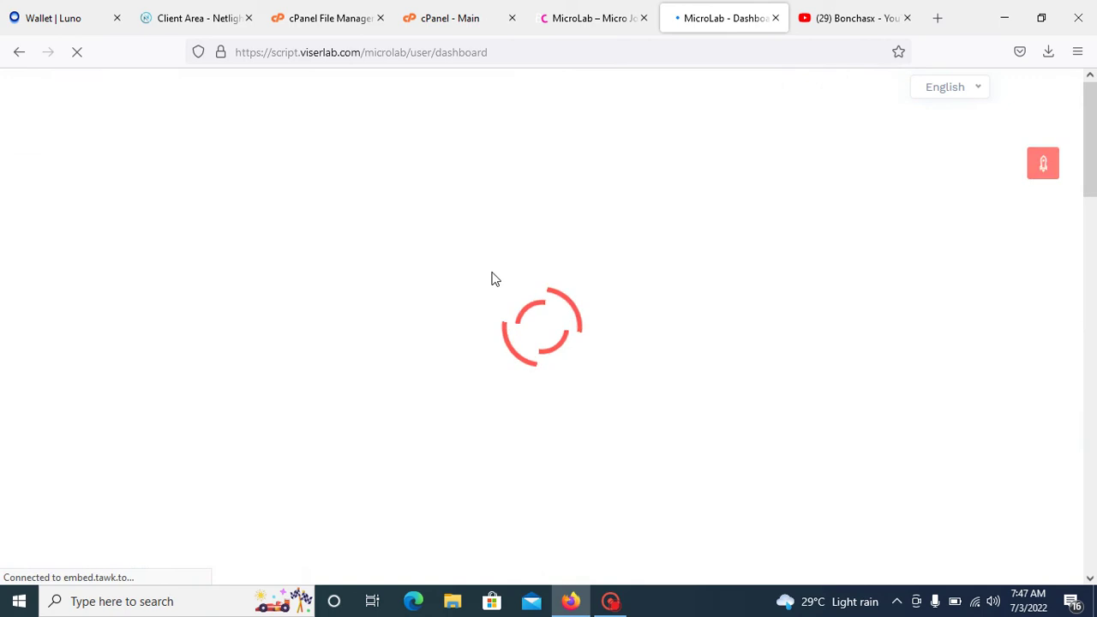
pyautogui.scroll(-3, 480, 317)
pyautogui.scroll(-2, 470, 331)
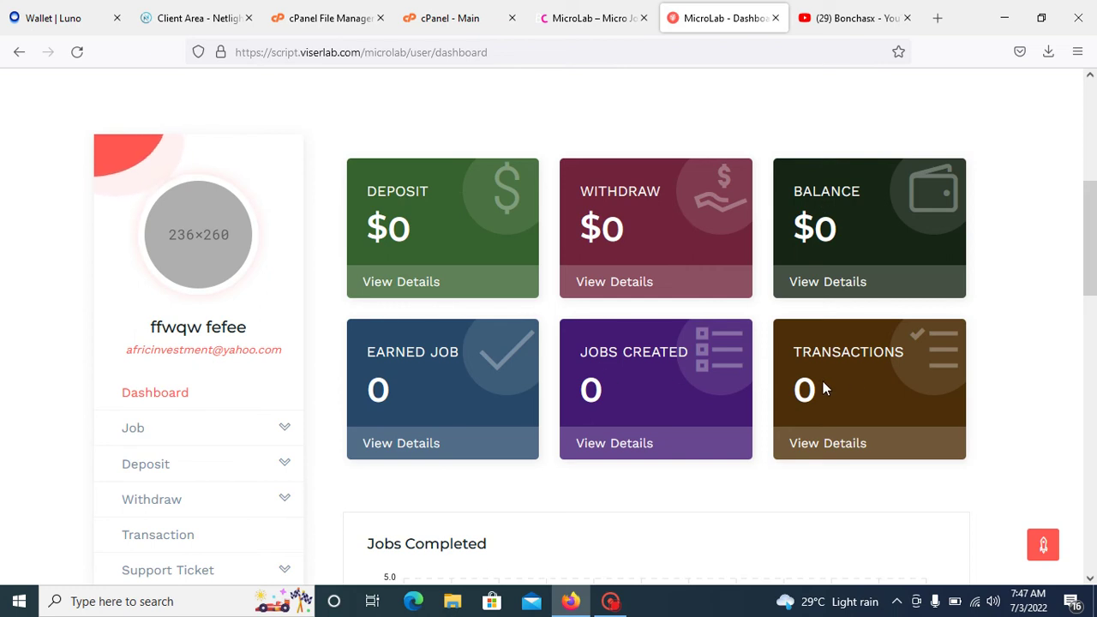
pyautogui.scroll(-2, 280, 430)
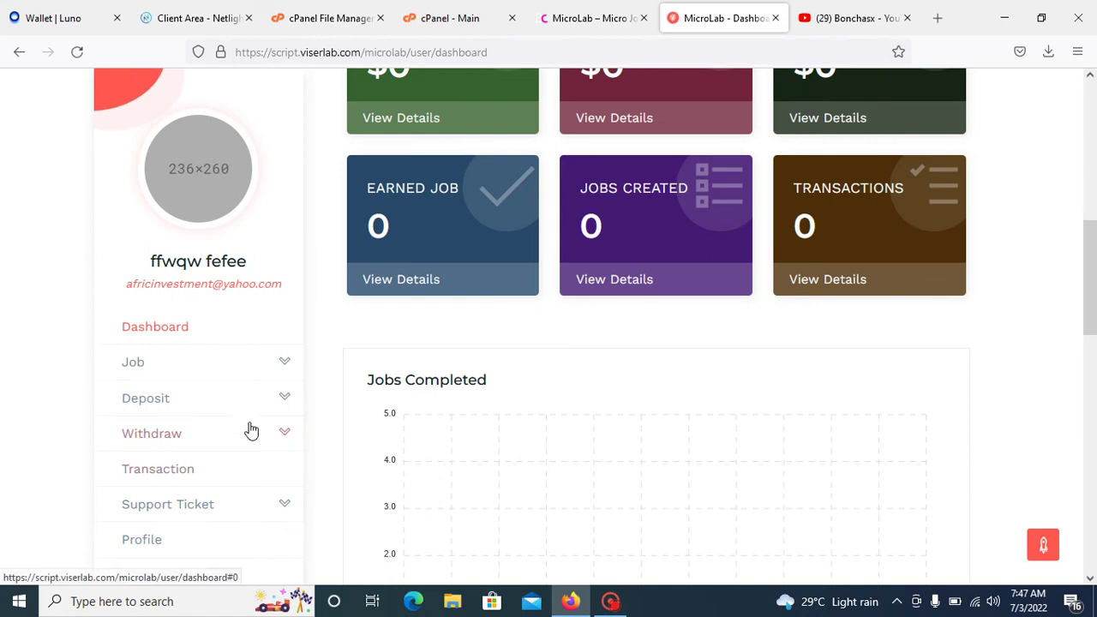
pyautogui.scroll(2, 451, 253)
pyautogui.scroll(-3, 480, 311)
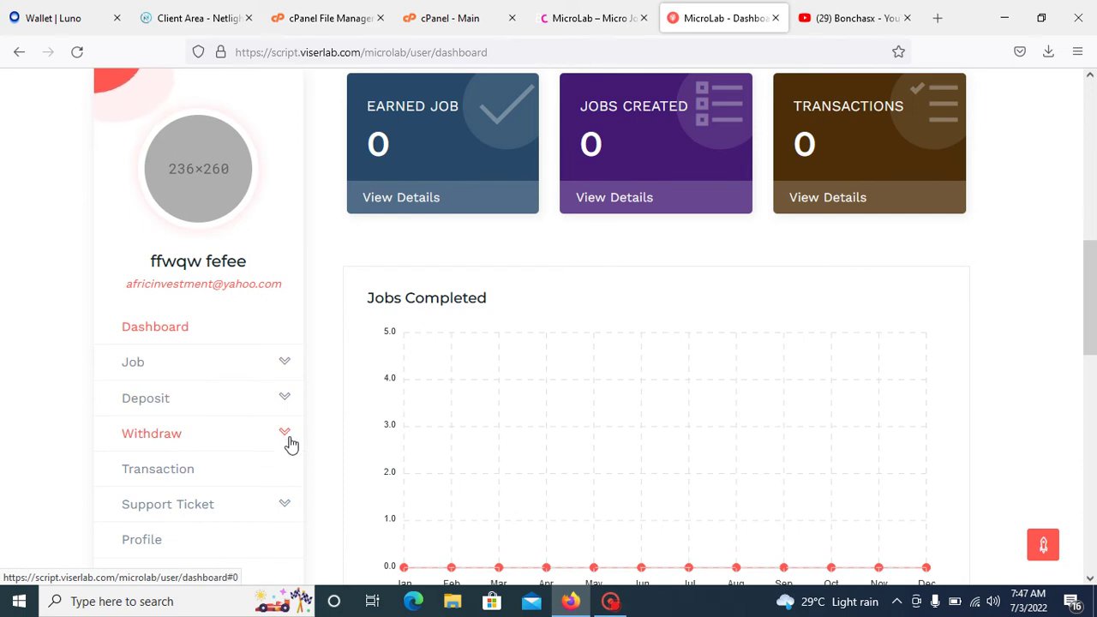
pyautogui.scroll(1, 419, 271)
pyautogui.scroll(1, 419, 271)
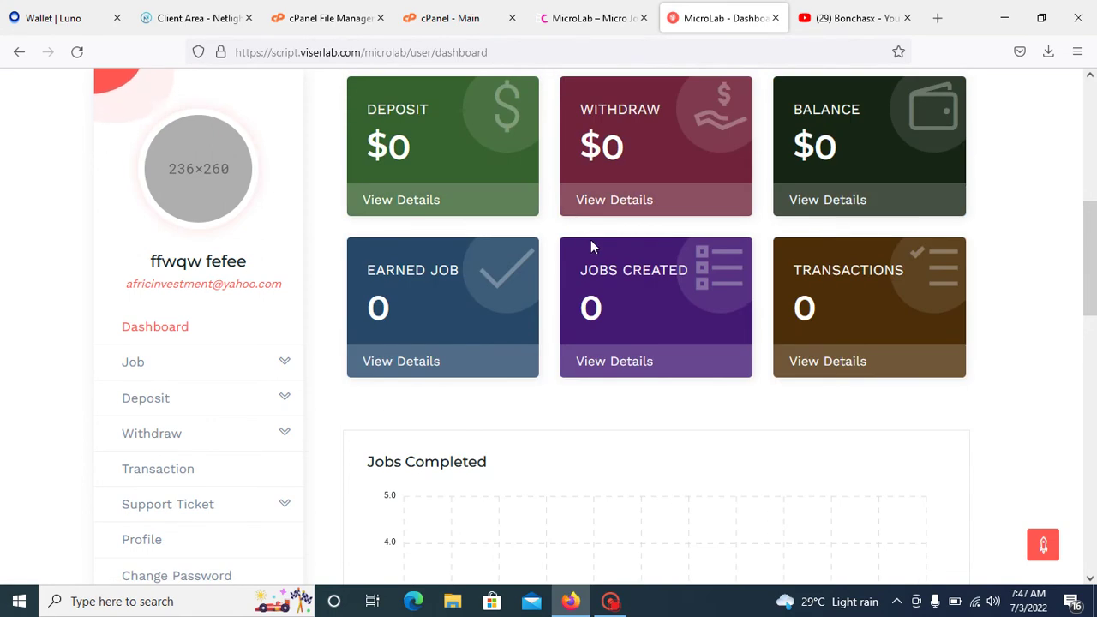
pyautogui.scroll(5, 590, 242)
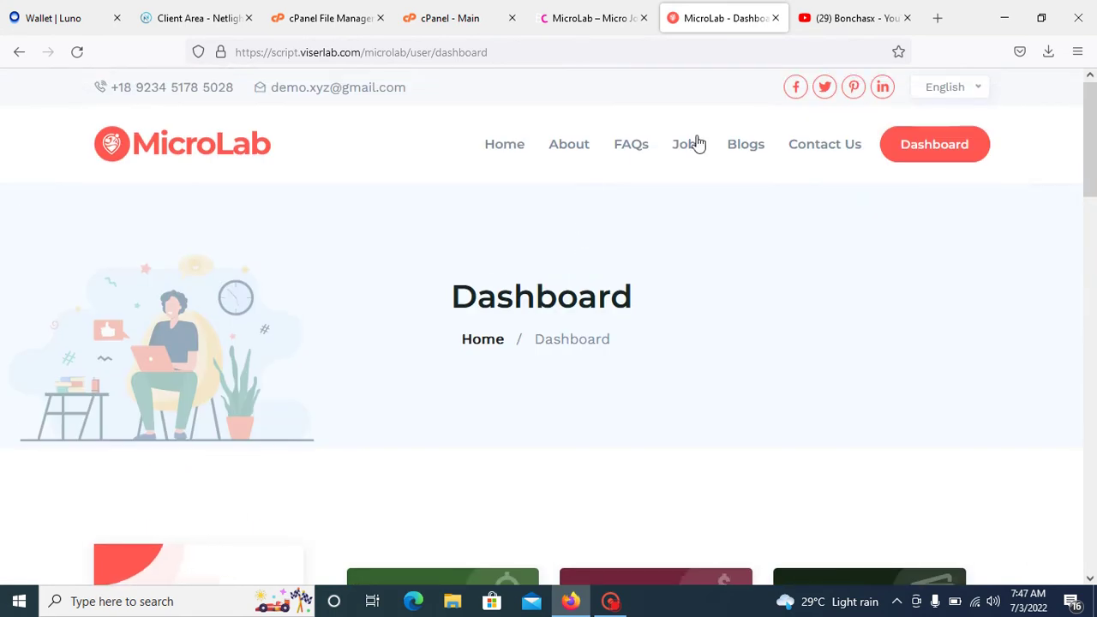
pyautogui.click(570, 26)
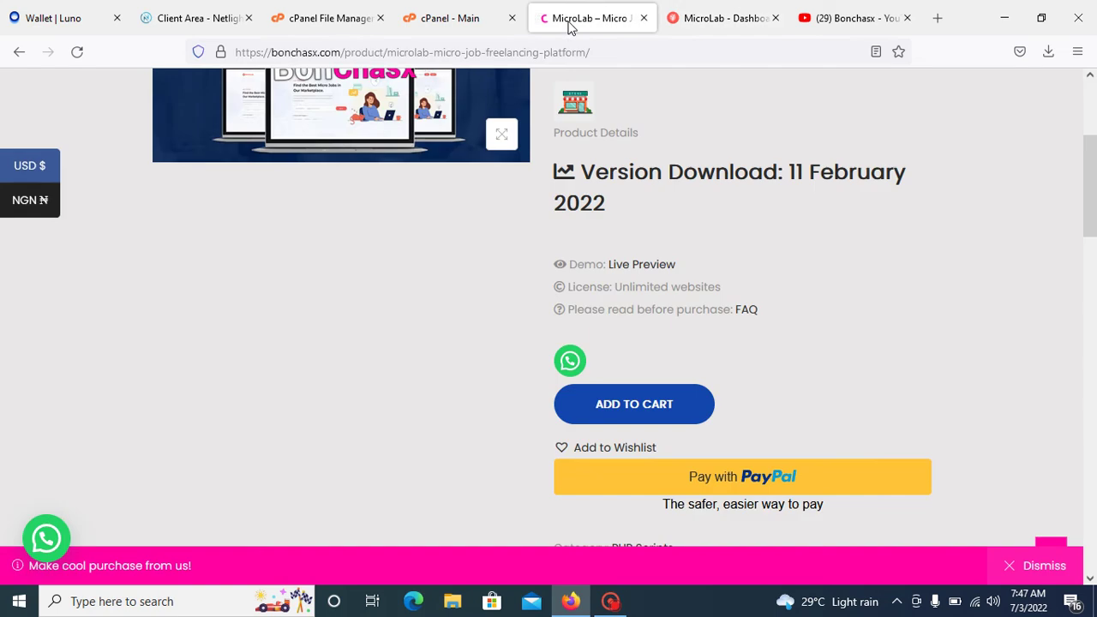
pyautogui.scroll(2, 601, 343)
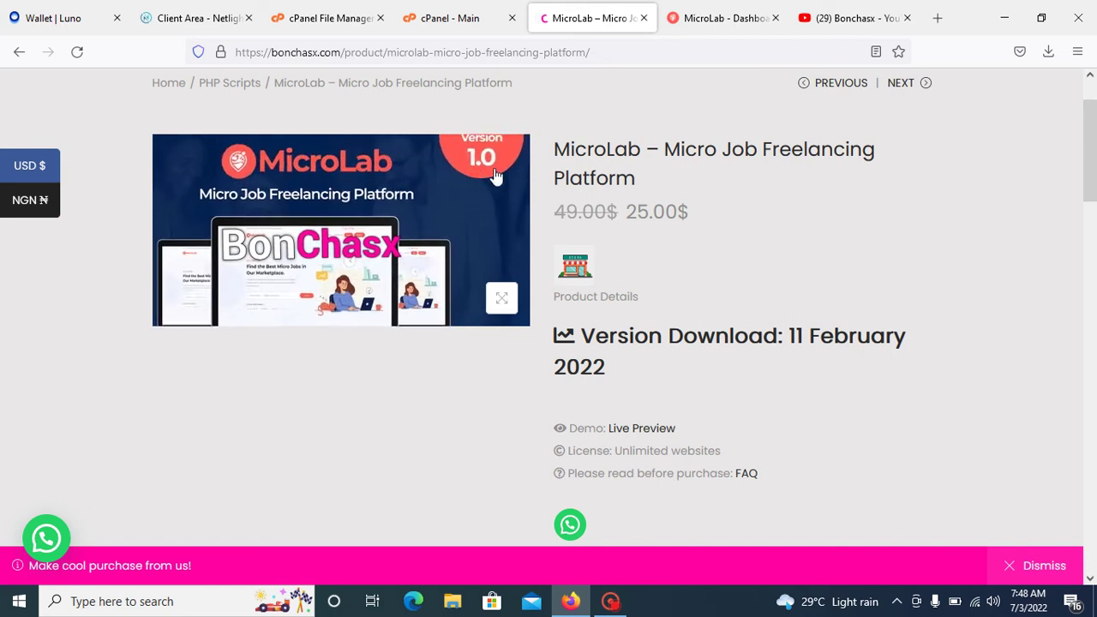
pyautogui.click(722, 18)
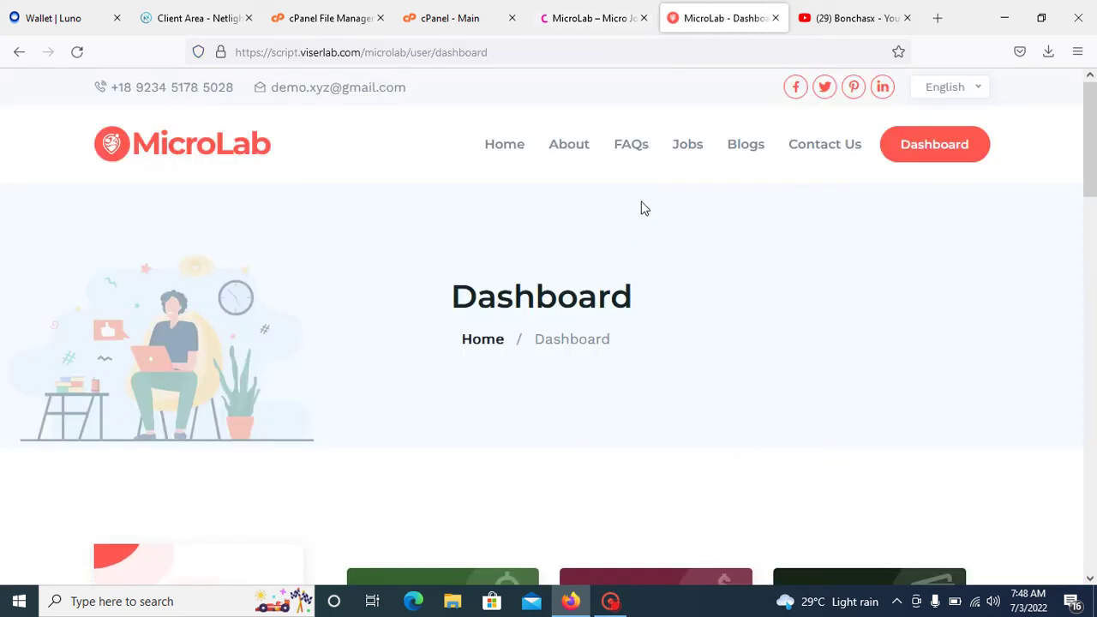
# Open the Contact Us page and look over its contact form
pyautogui.click(804, 152)
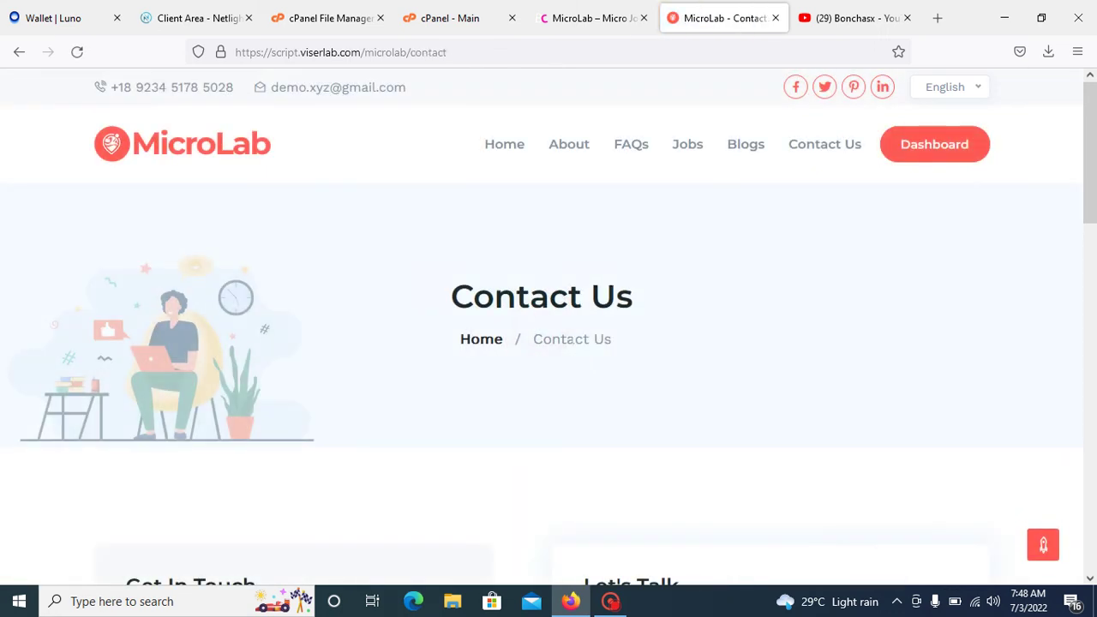
pyautogui.scroll(-4, 571, 346)
pyautogui.scroll(-4, 288, 397)
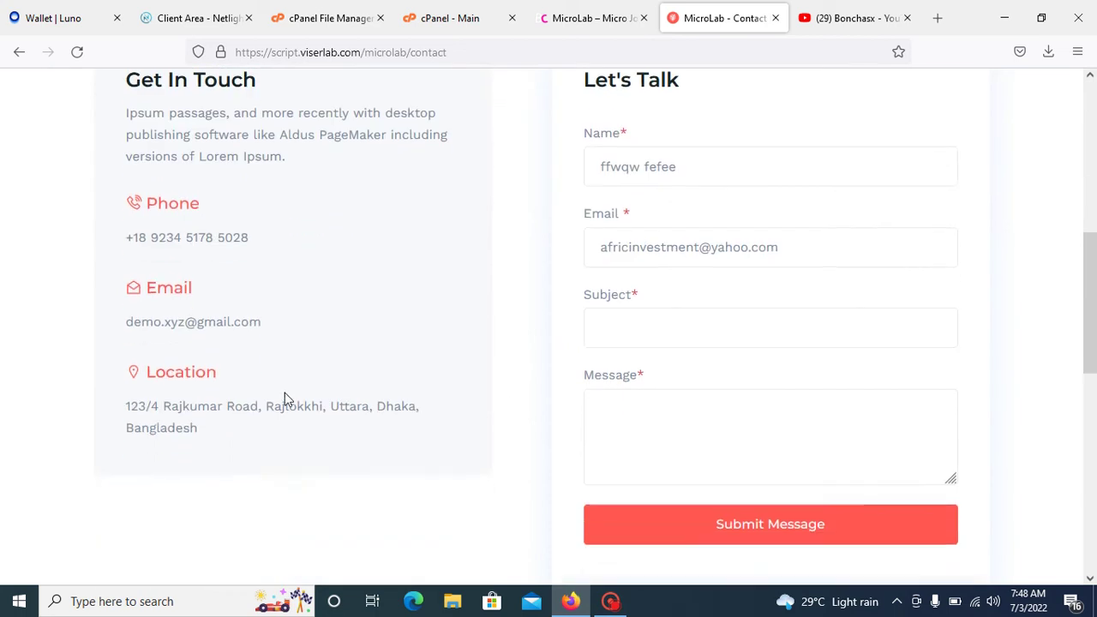
pyautogui.scroll(-4, 464, 378)
pyautogui.scroll(10, 461, 372)
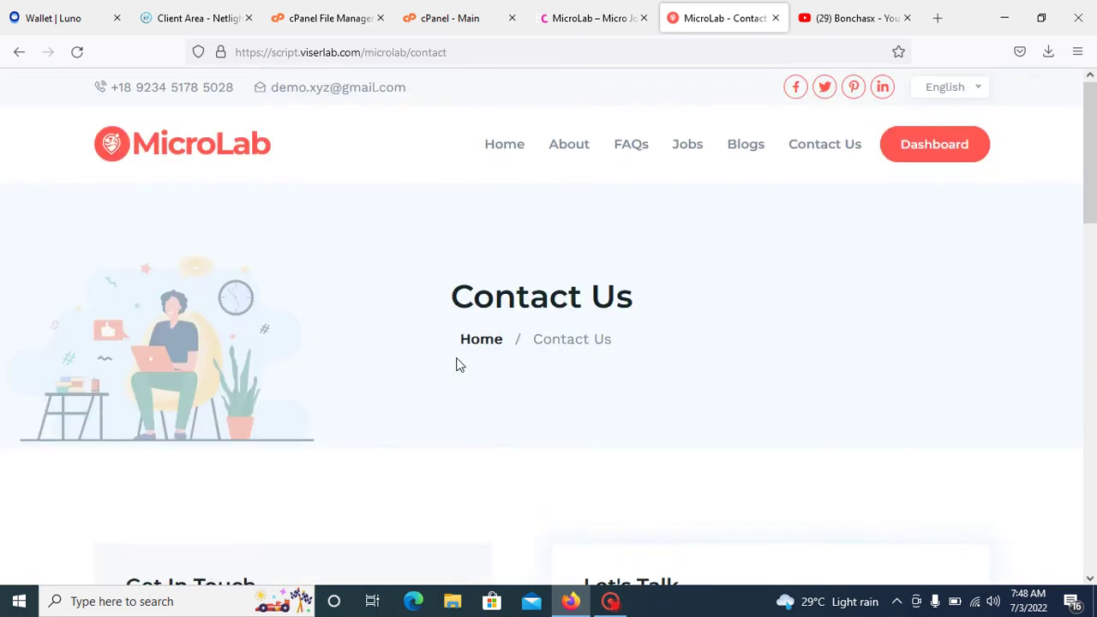
# Open the All Jobs page, which lists job categories and reports No job found
pyautogui.click(686, 148)
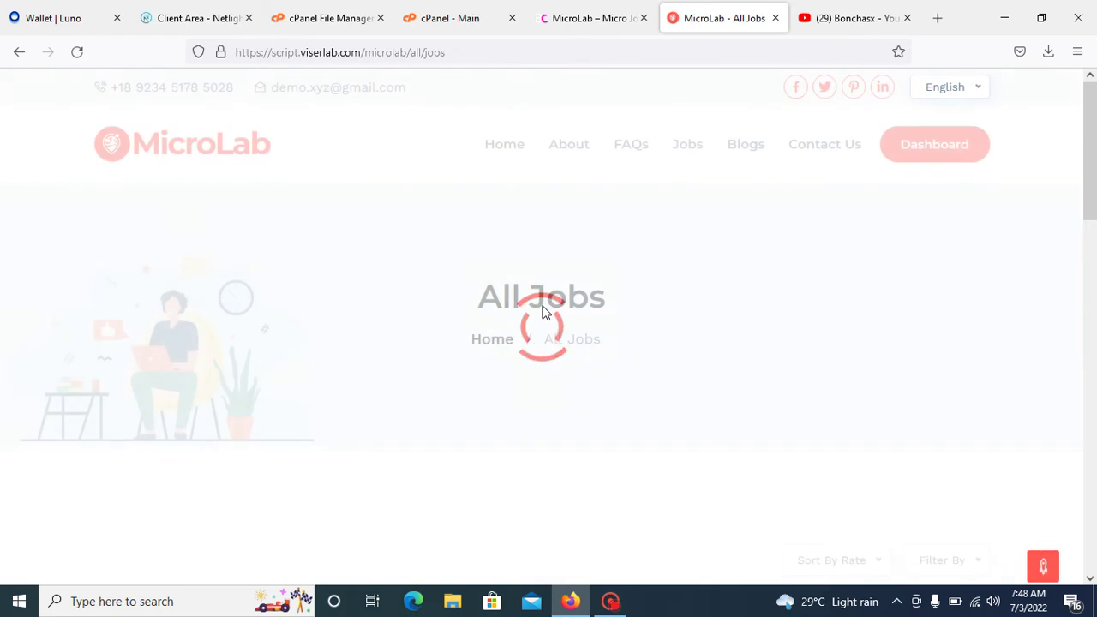
pyautogui.scroll(-8, 480, 350)
pyautogui.scroll(5, 475, 347)
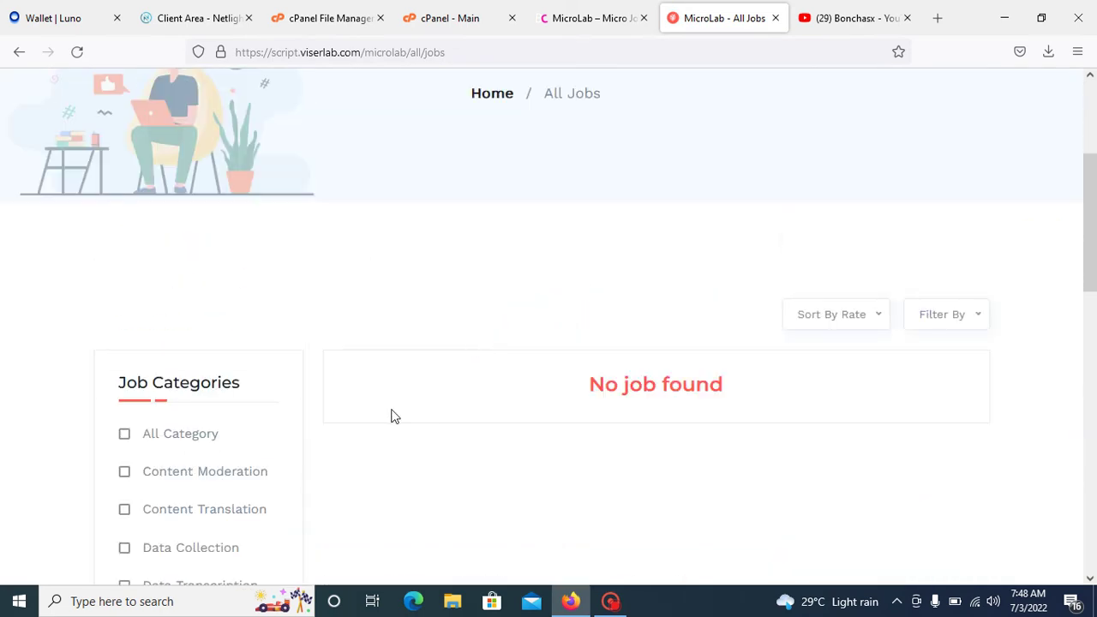
pyautogui.scroll(-4, 398, 375)
pyautogui.scroll(7, 399, 380)
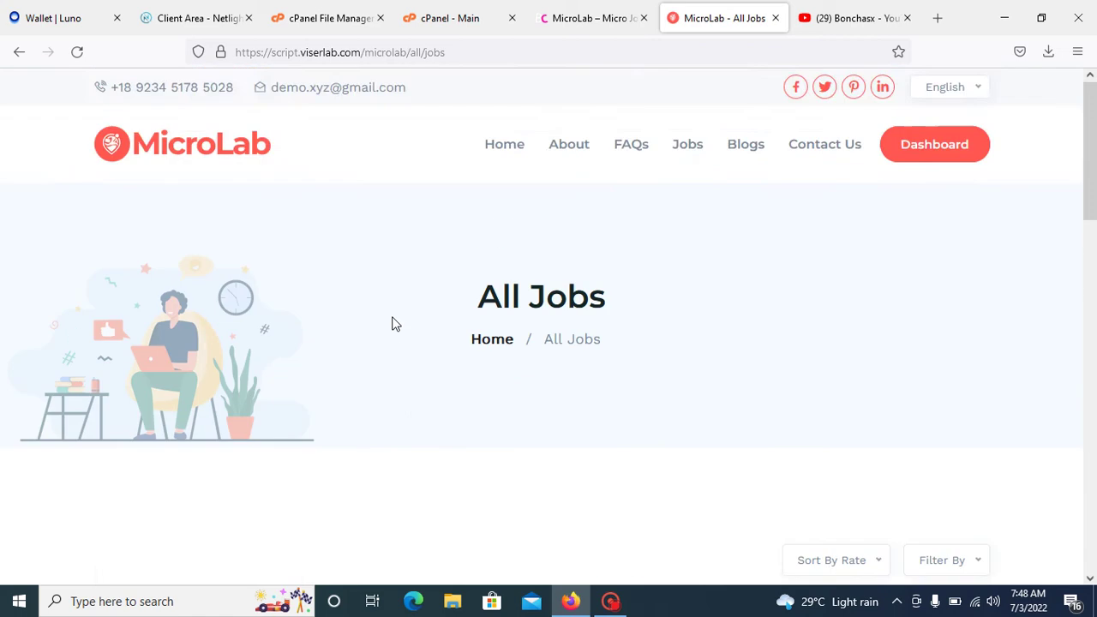
pyautogui.scroll(-1, 500, 330)
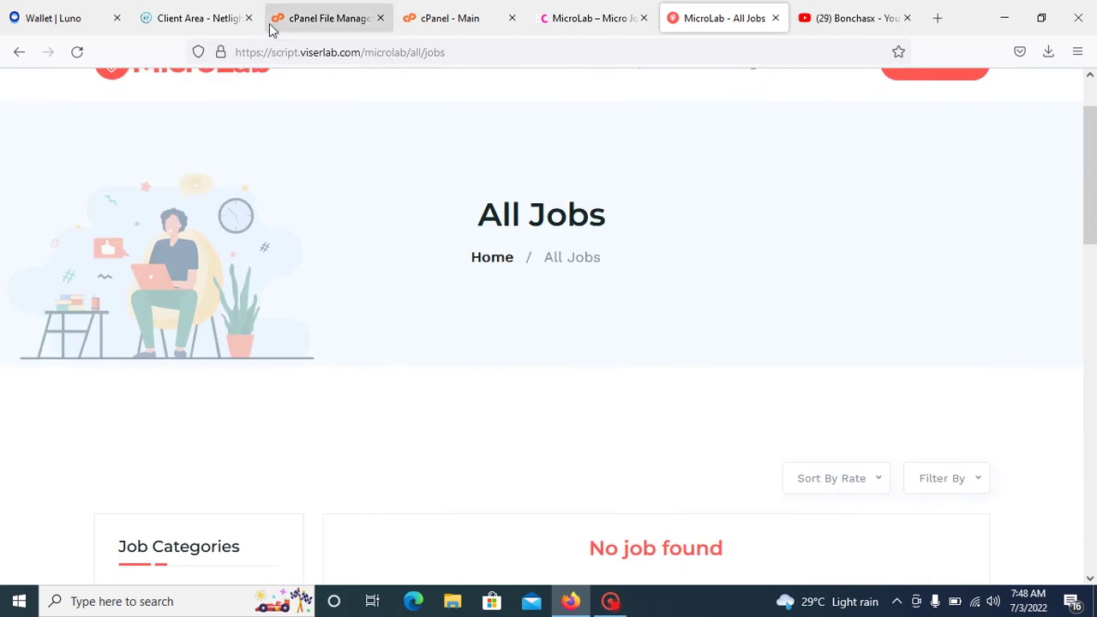
# Open cPanel File Manager and go into the public_html folder
pyautogui.click(437, 18)
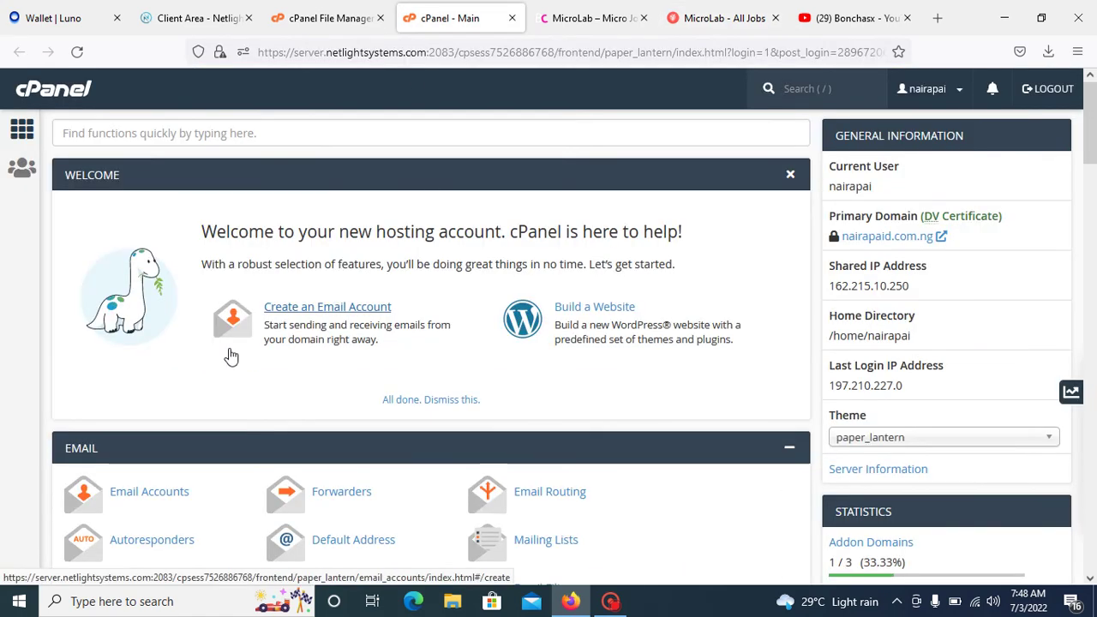
pyautogui.click(62, 133)
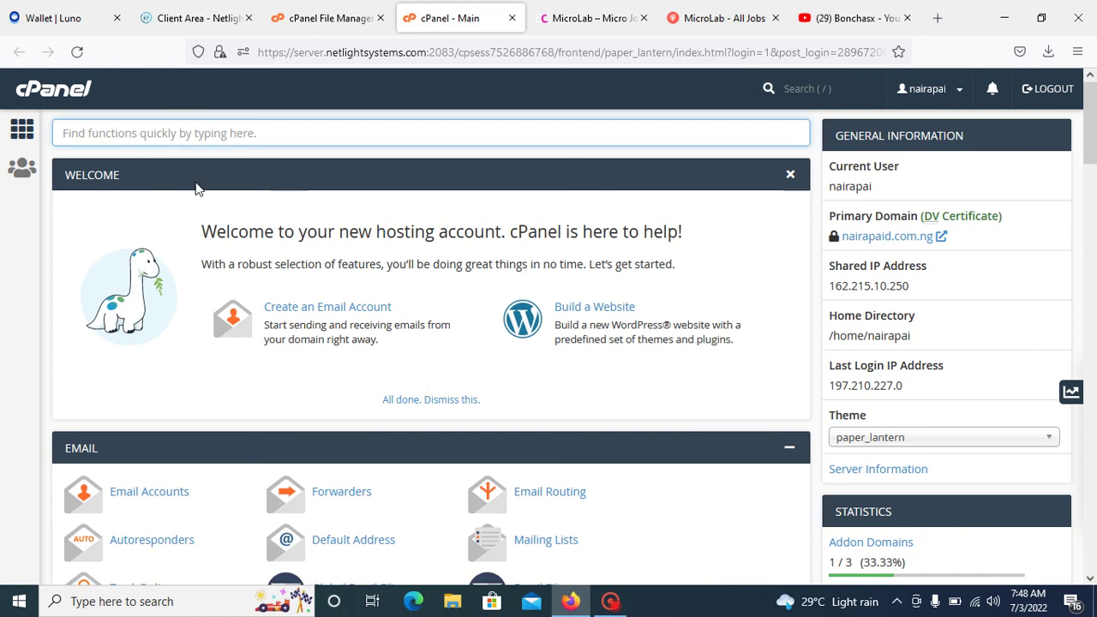
pyautogui.scroll(-1, 504, 433)
pyautogui.scroll(-1, 506, 439)
pyautogui.scroll(-2, 480, 442)
pyautogui.scroll(-3, 394, 487)
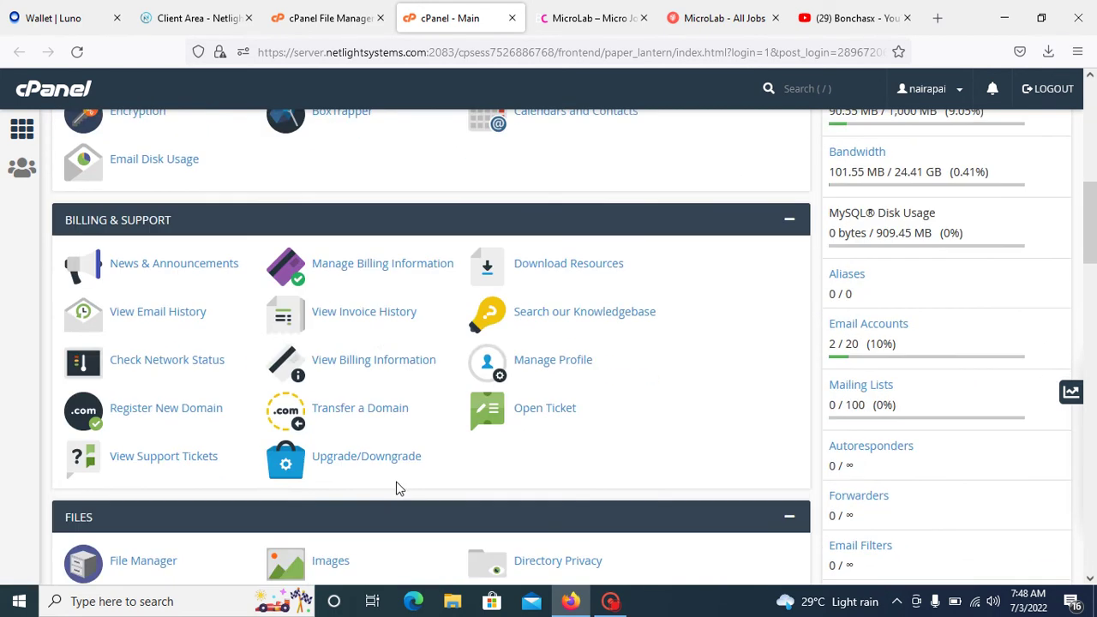
pyautogui.scroll(-3, 396, 487)
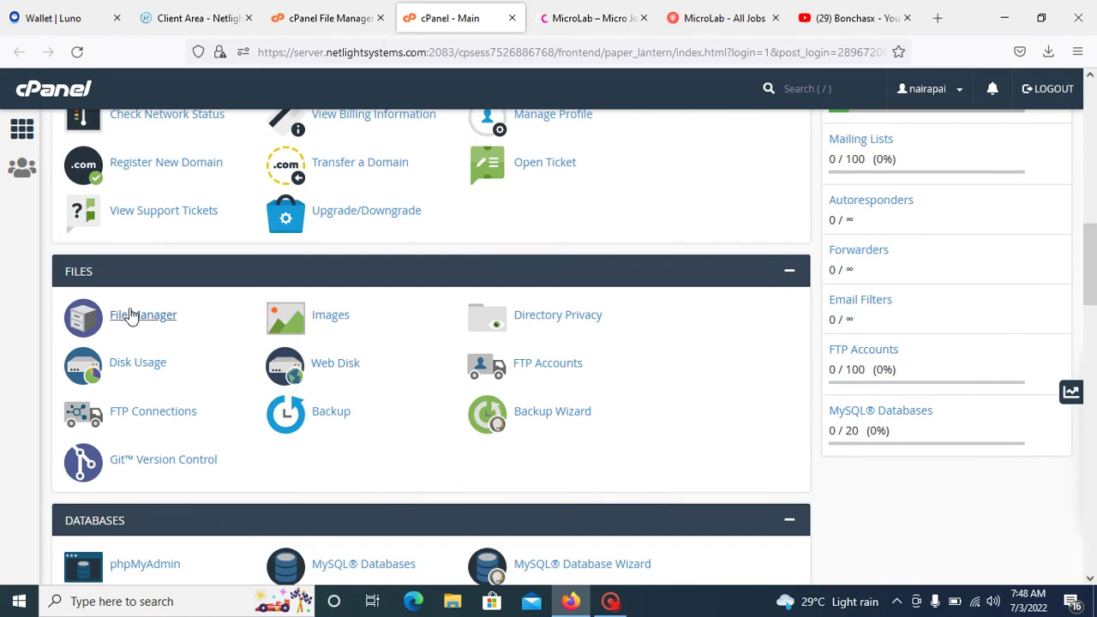
pyautogui.click(129, 315)
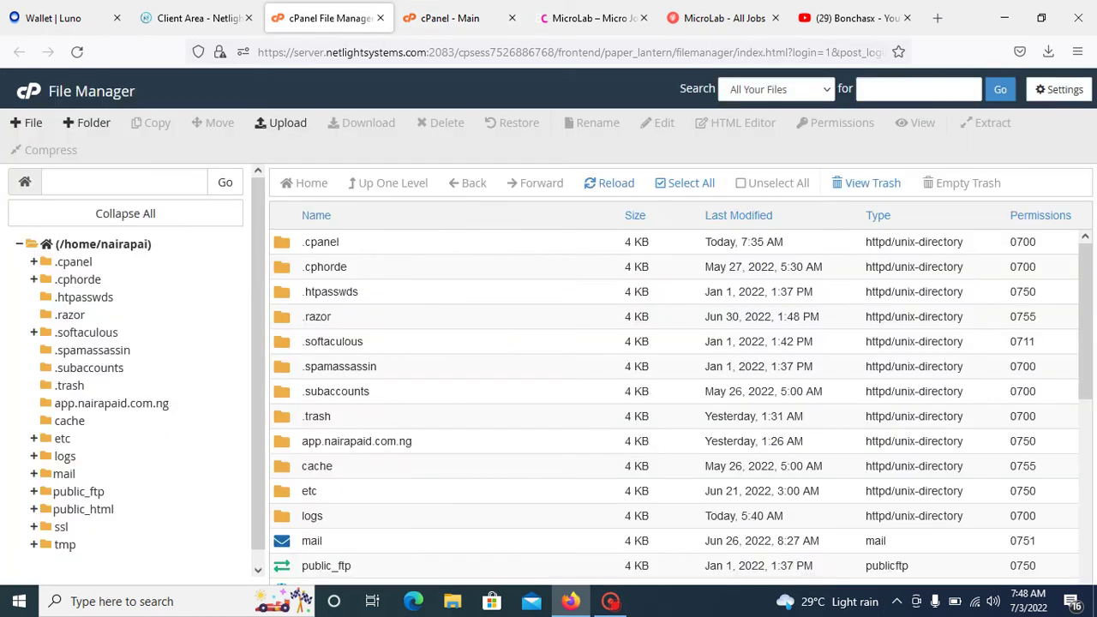
pyautogui.click(94, 510)
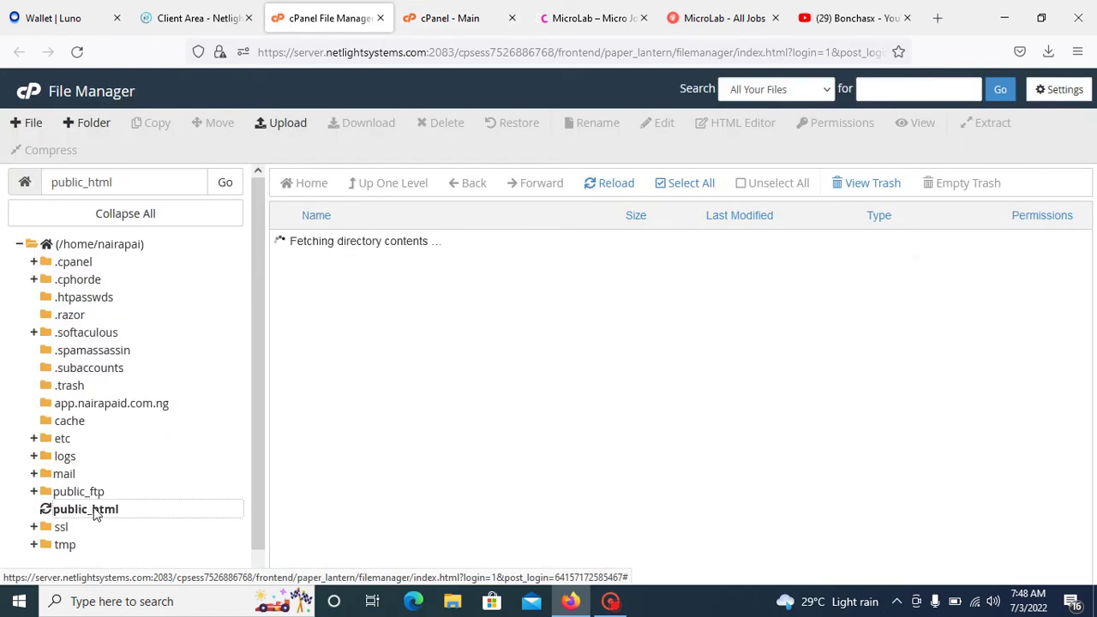
# Move the earnprogressing.com, en and investrominer.com folders to the trash
pyautogui.click(693, 186)
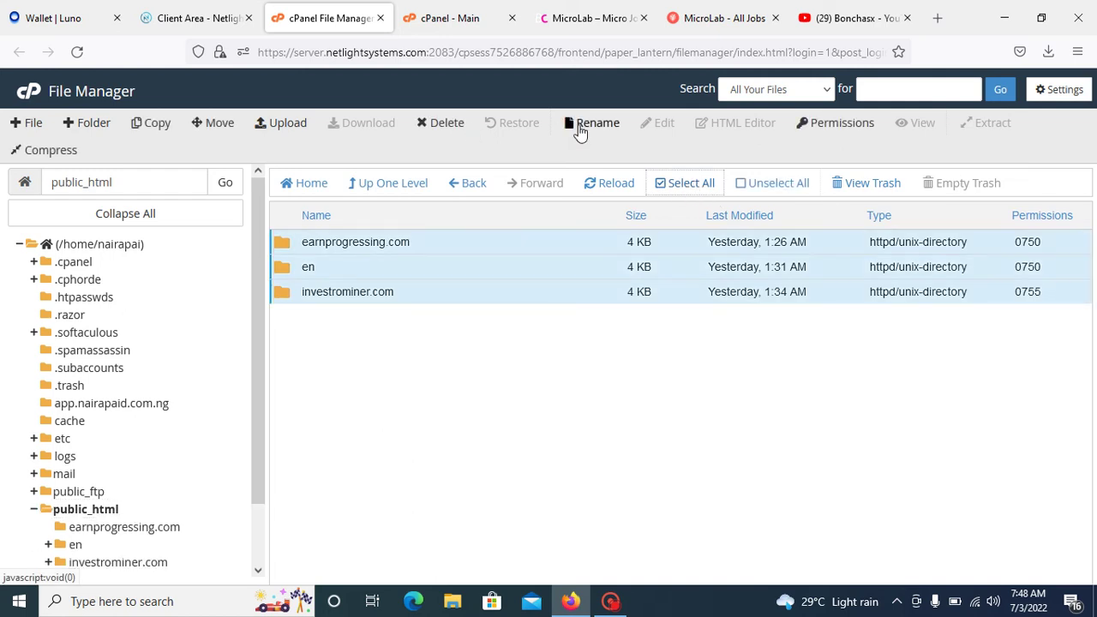
pyautogui.click(442, 125)
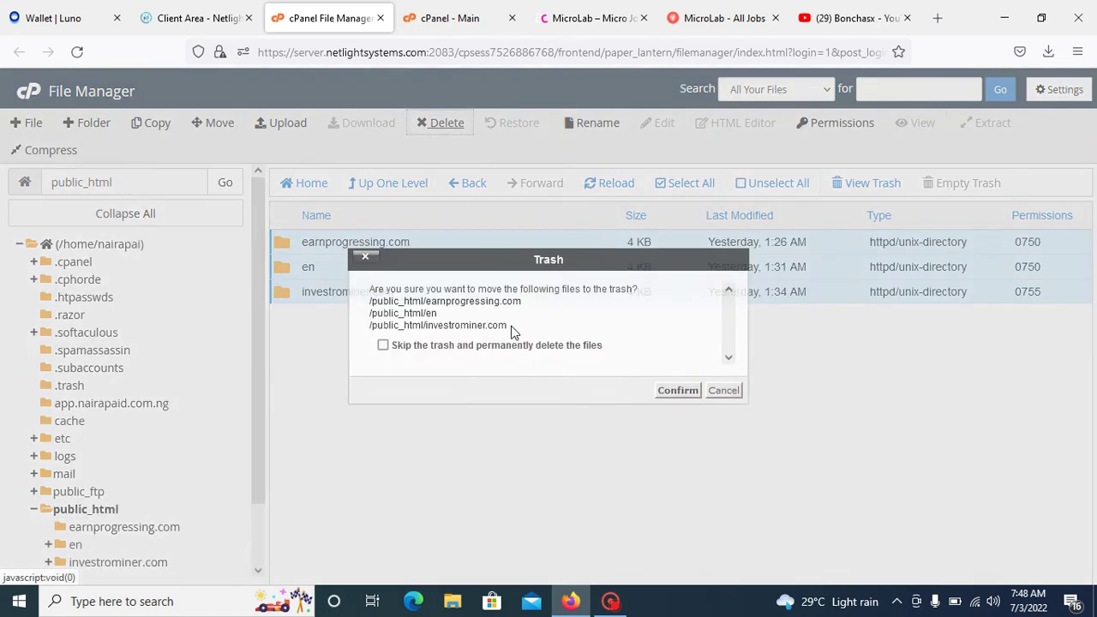
pyautogui.click(675, 391)
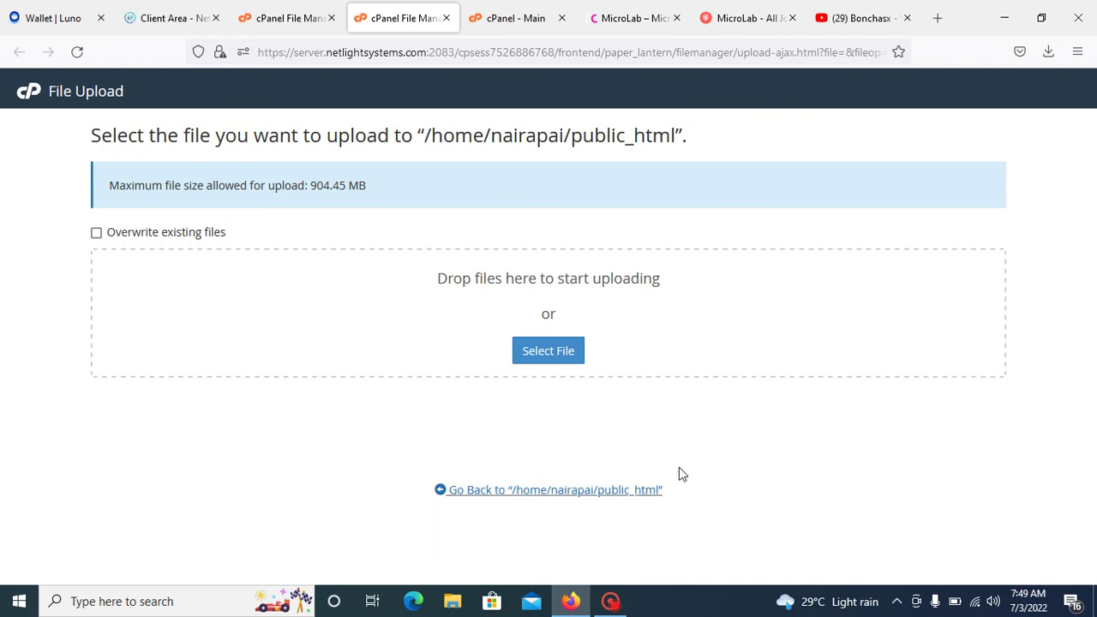
# Choose the codecanyon MicroLab zip from Downloads as the file to upload
pyautogui.click(615, 600)
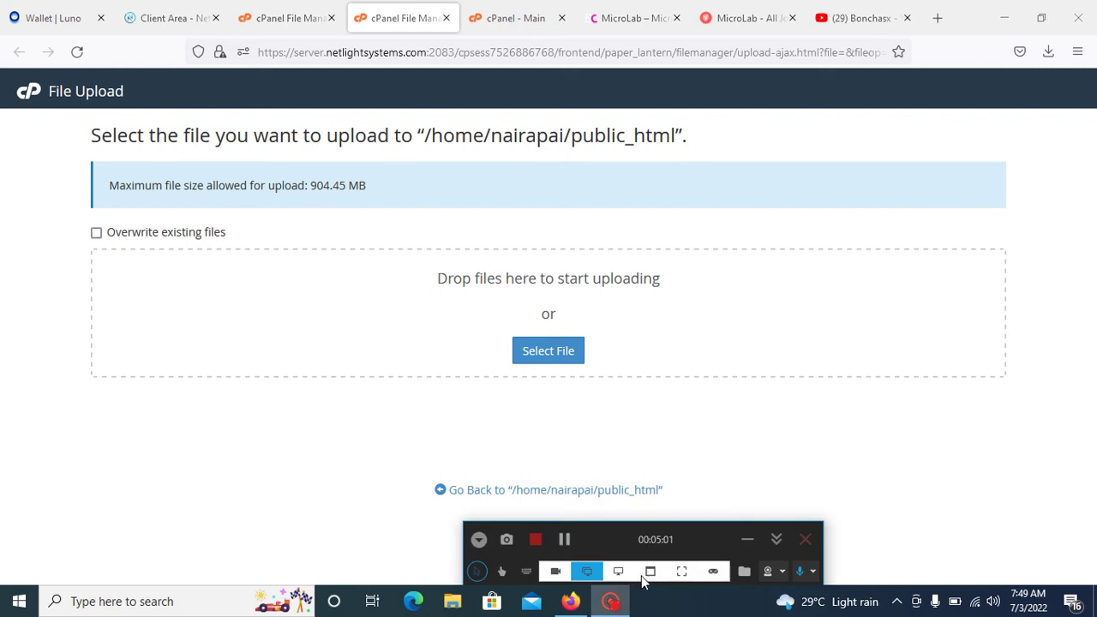
pyautogui.click(548, 351)
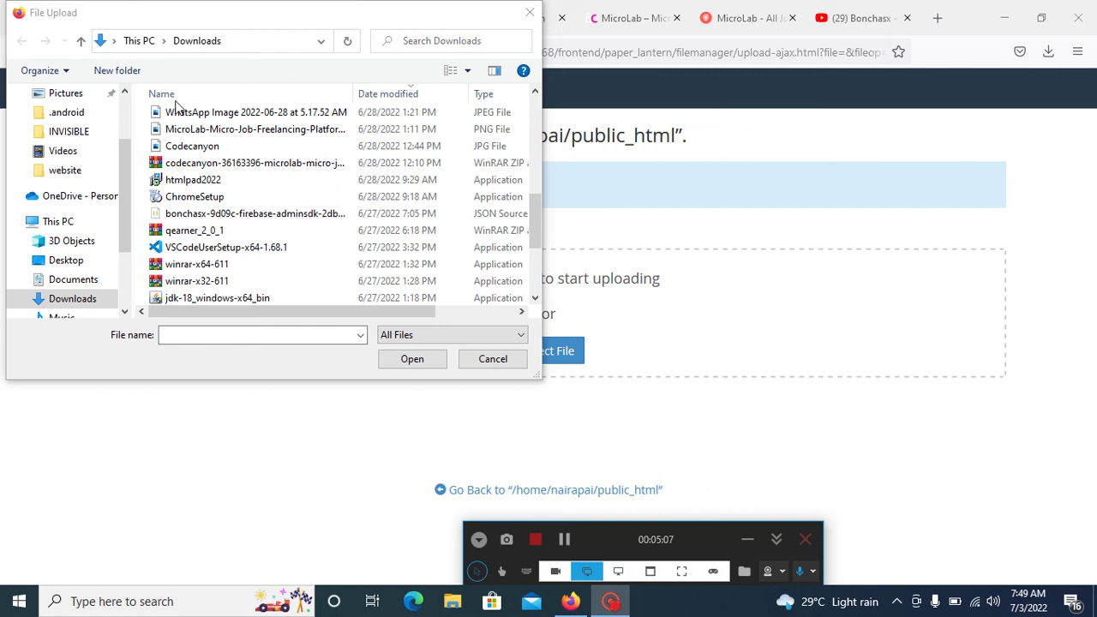
pyautogui.click(249, 163)
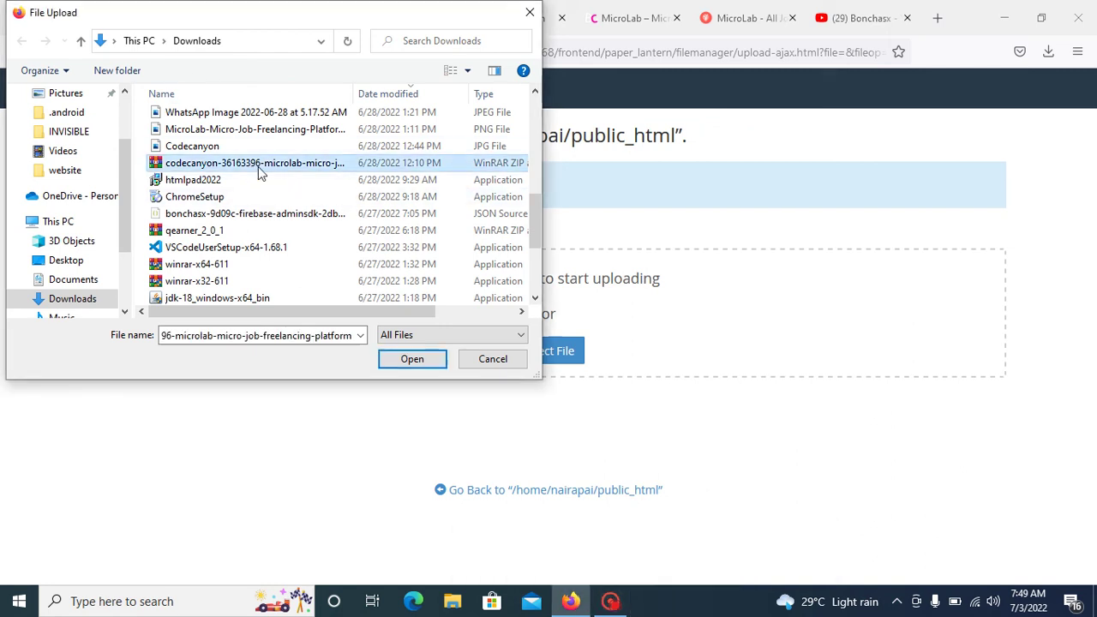
# Upload the MicroLab zip until it shows 32.30 MB complete
pyautogui.click(419, 360)
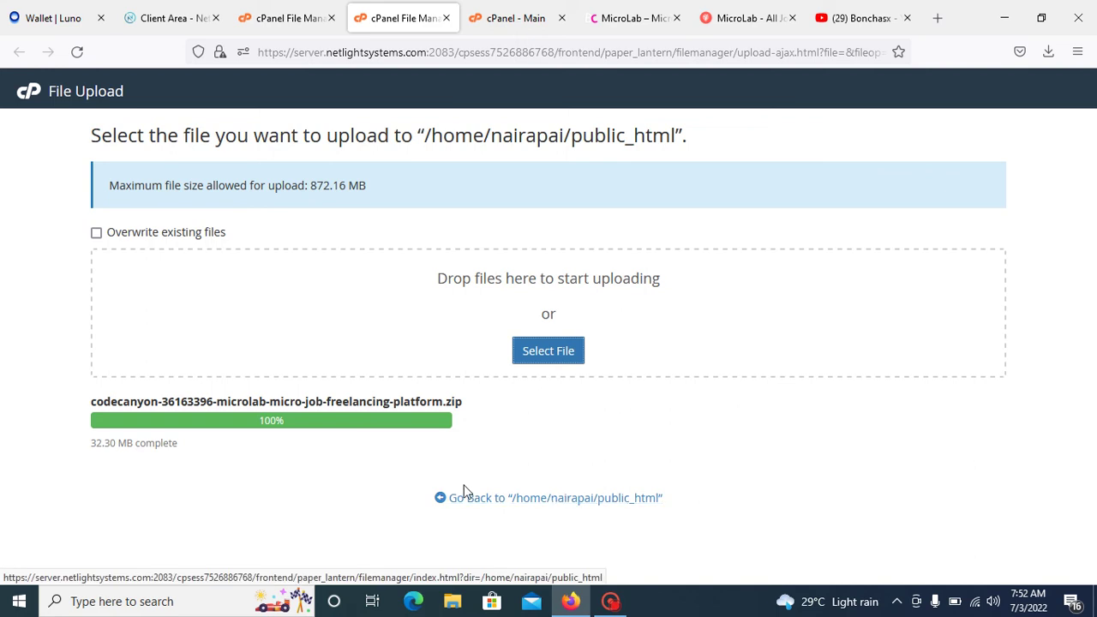
# Extract the codecanyon MicroLab zip into public_html and close the extraction results
pyautogui.click(557, 501)
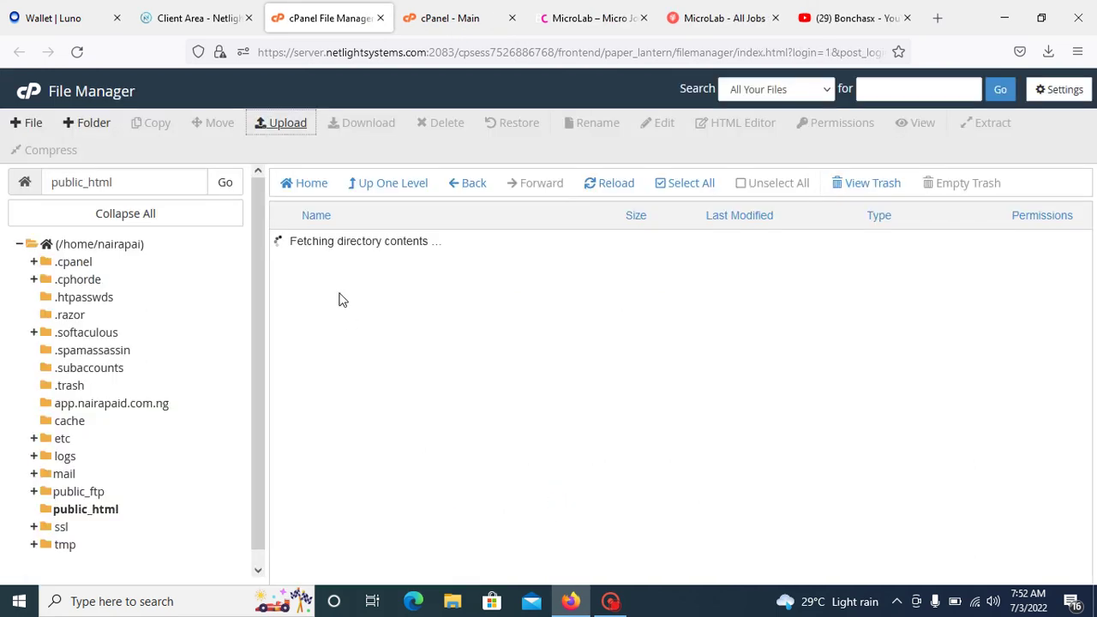
pyautogui.click(359, 256)
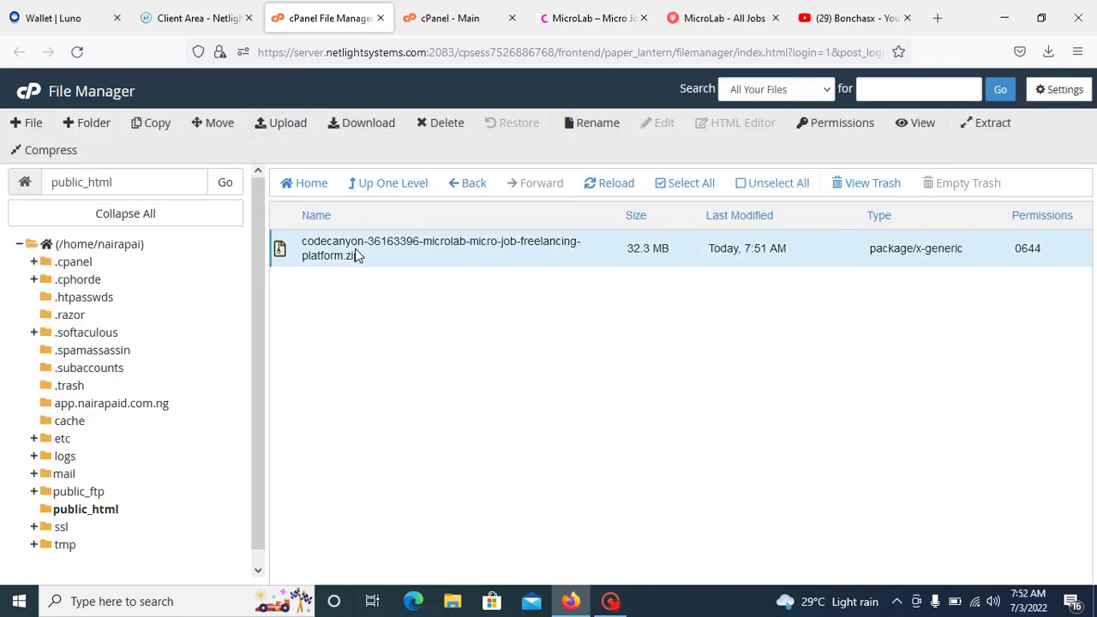
pyautogui.rightClick(385, 258)
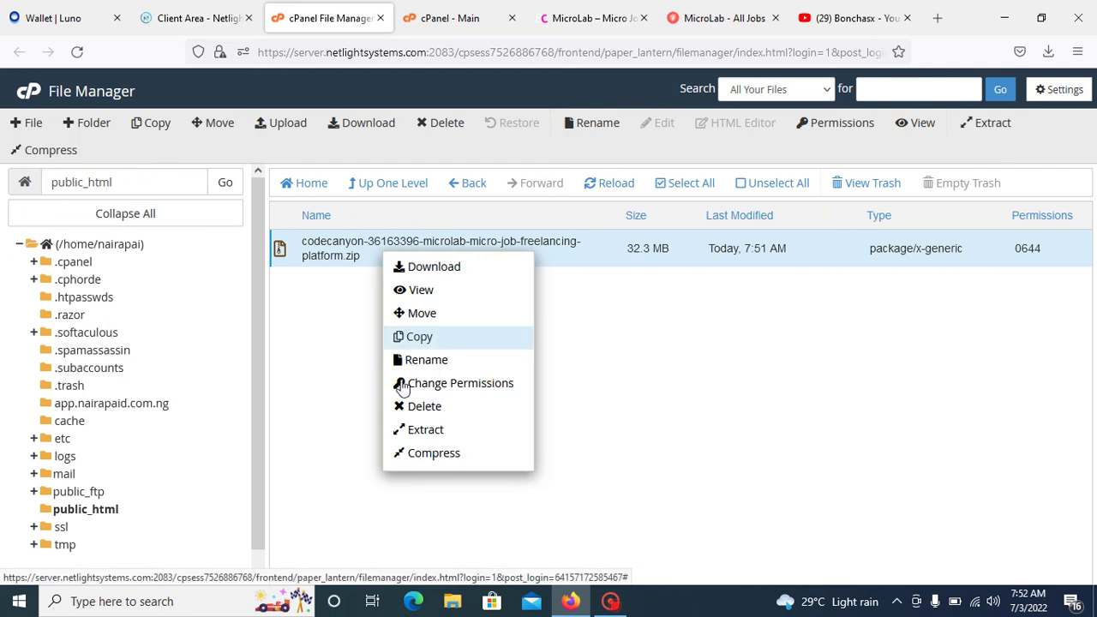
pyautogui.click(426, 431)
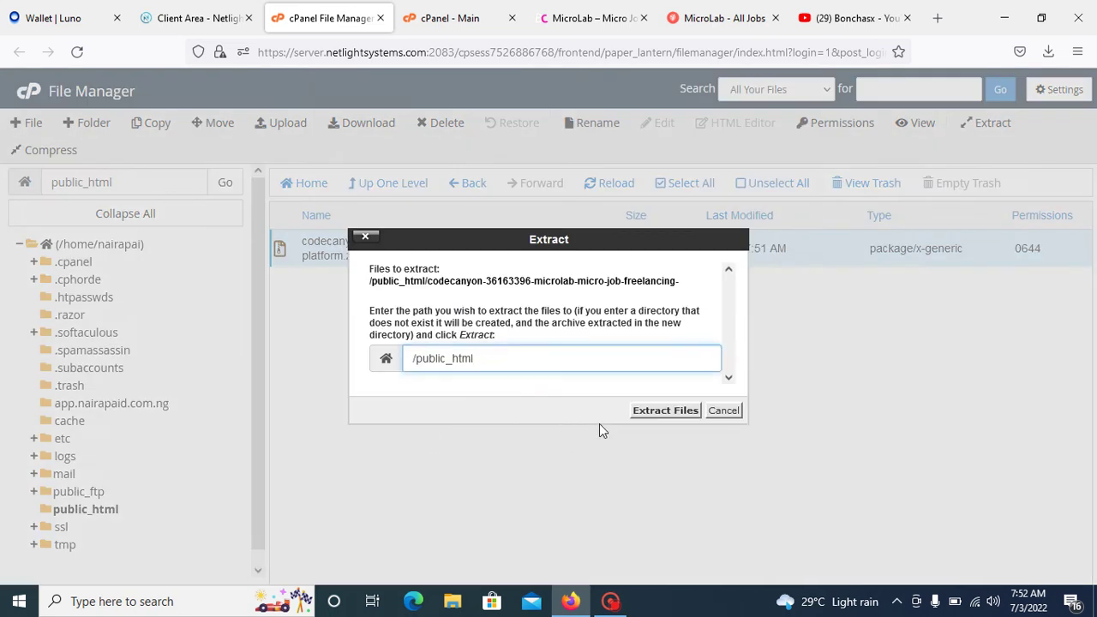
pyautogui.click(649, 410)
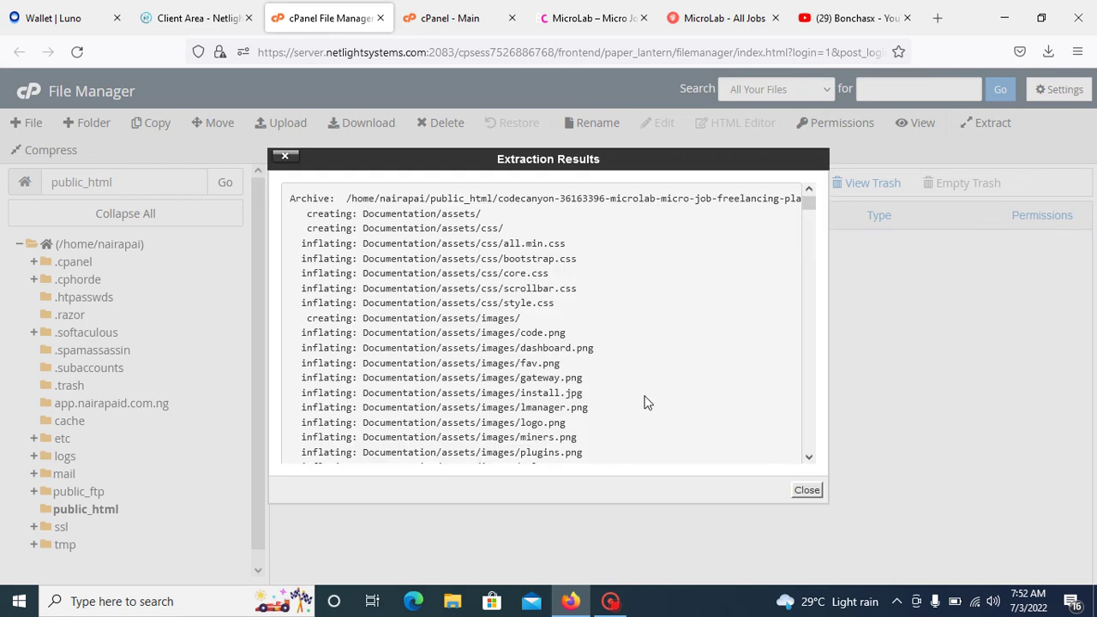
pyautogui.click(804, 496)
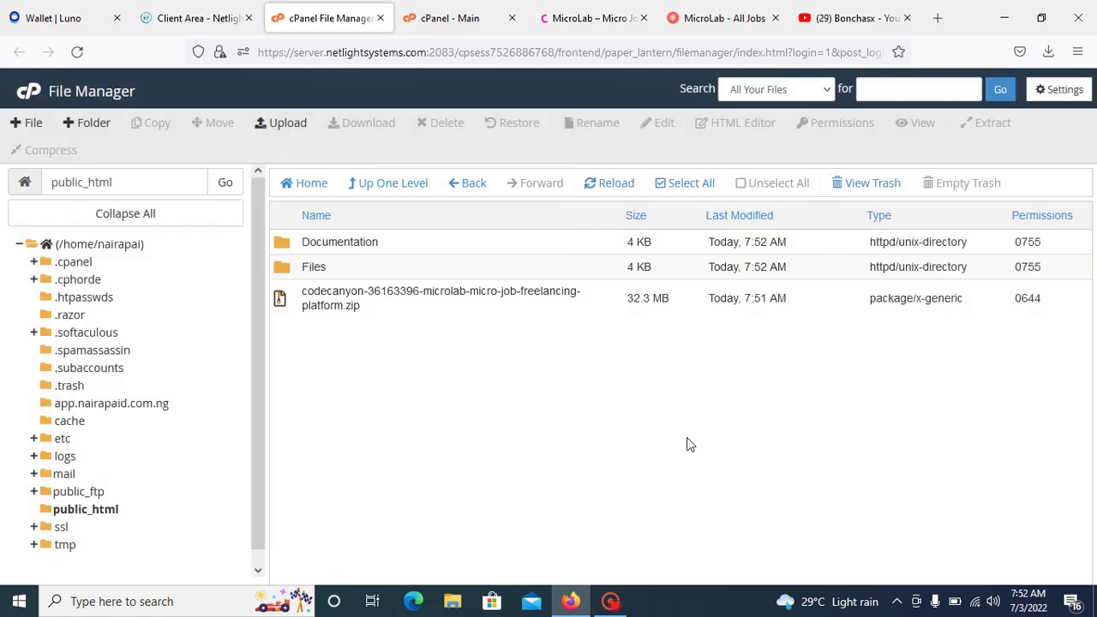
# Move everything inside the Files folder up into /public_html
pyautogui.doubleClick(334, 270)
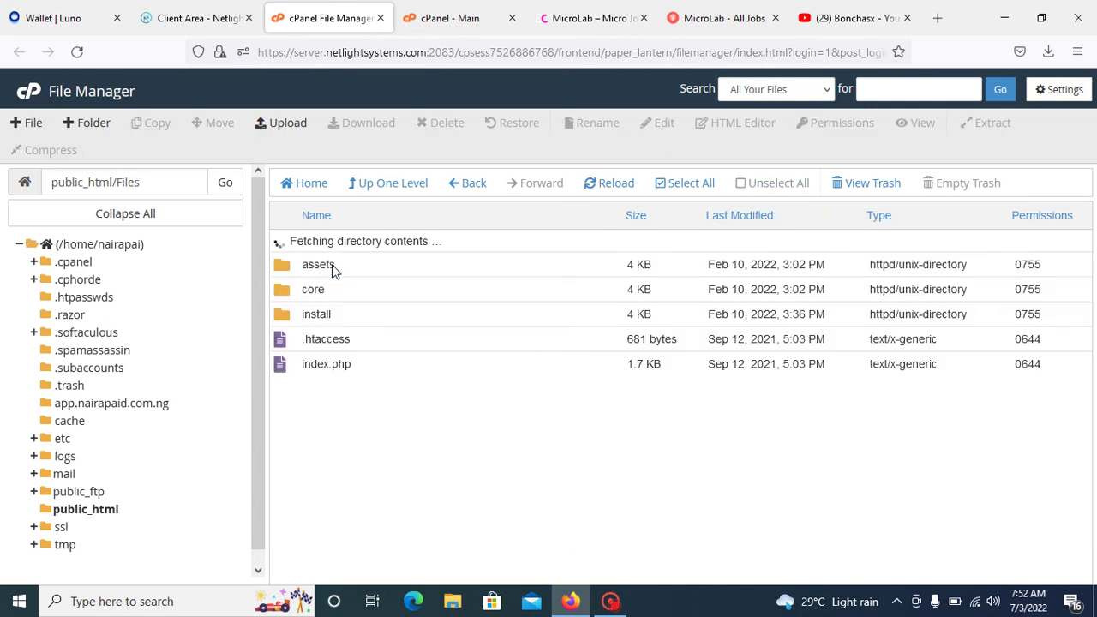
pyautogui.click(686, 184)
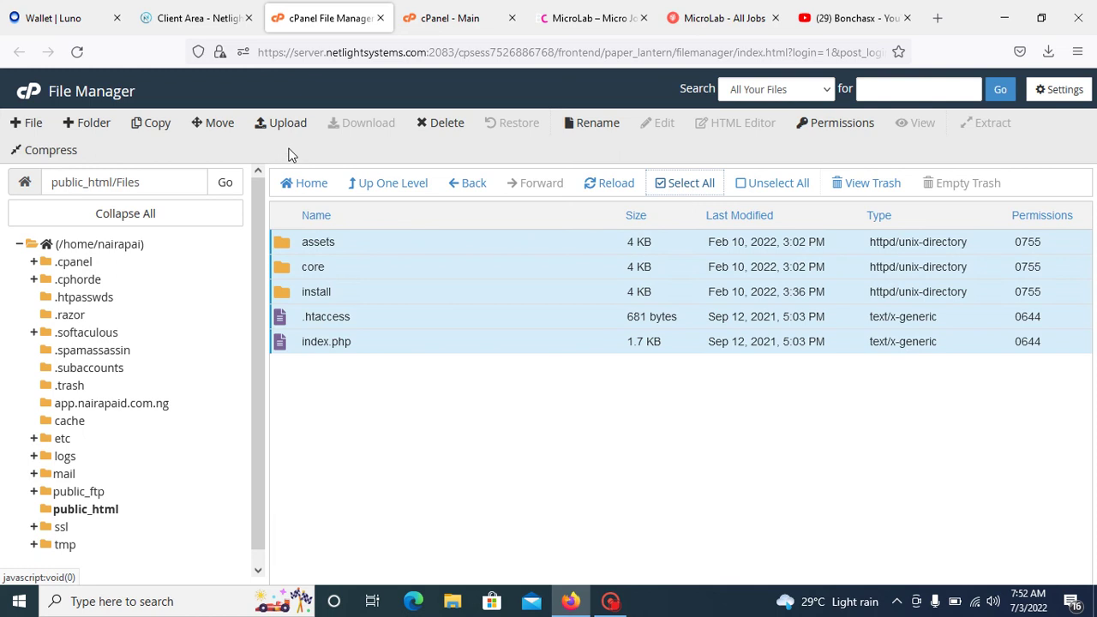
pyautogui.click(196, 129)
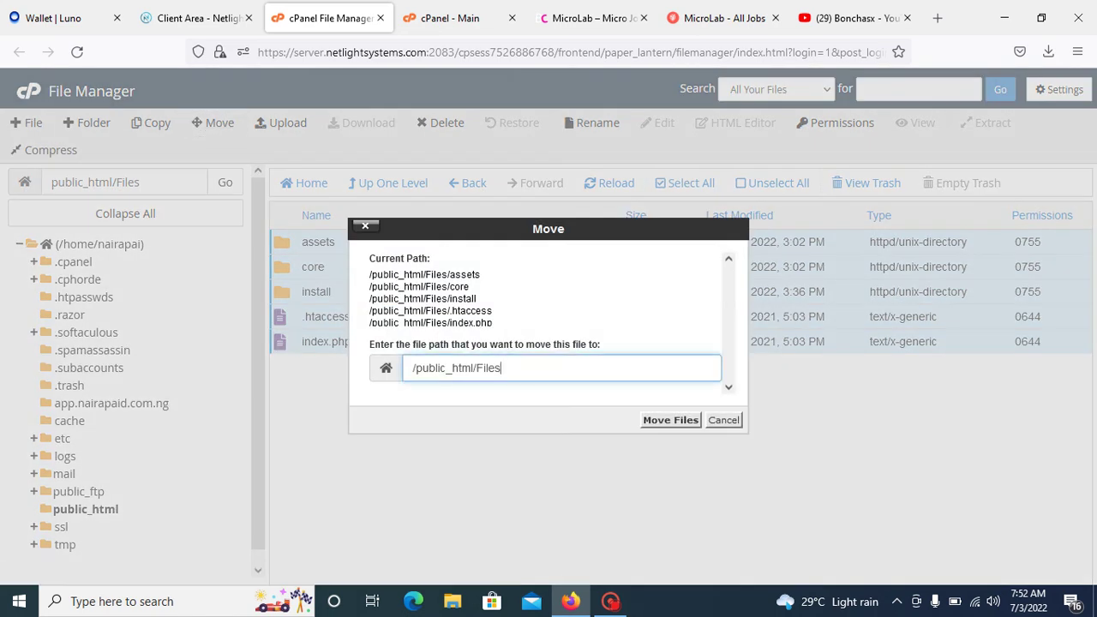
pyautogui.hotkey('shift', 'Left')
pyautogui.hotkey('shift', 'Left')
pyautogui.hotkey('shift', 'Left')
pyautogui.hotkey('shift', 'Left')
pyautogui.hotkey('shift', 'Left')
pyautogui.hotkey('shift', 'Left')
pyautogui.press('BackSpace')
pyautogui.click(671, 420)
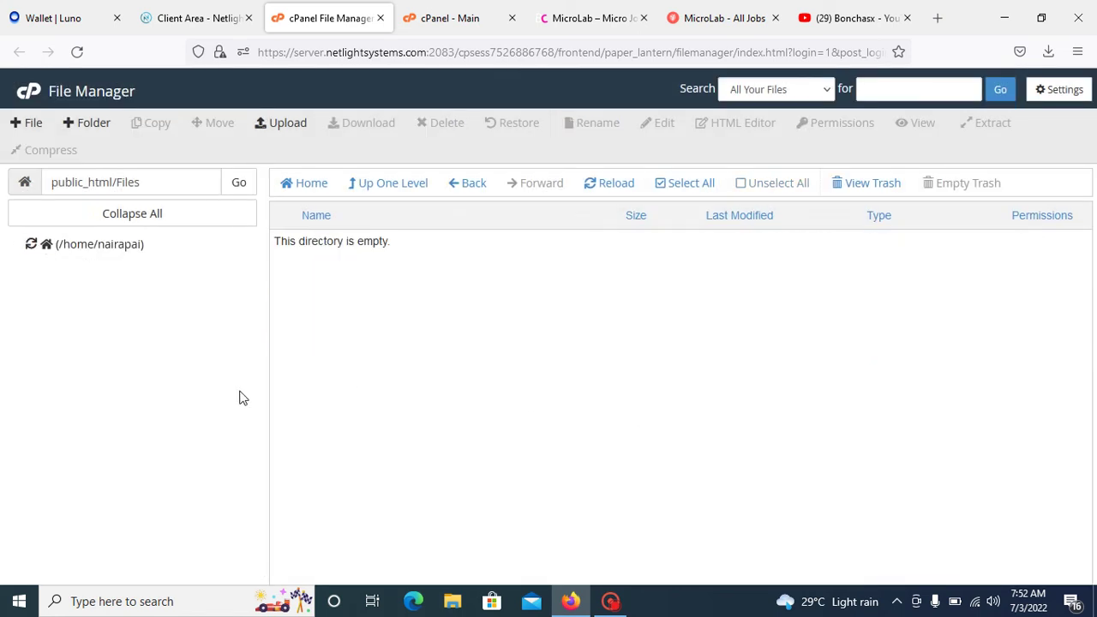
# Permanently delete the Files and Documentation folders, skipping the trash
pyautogui.click(95, 512)
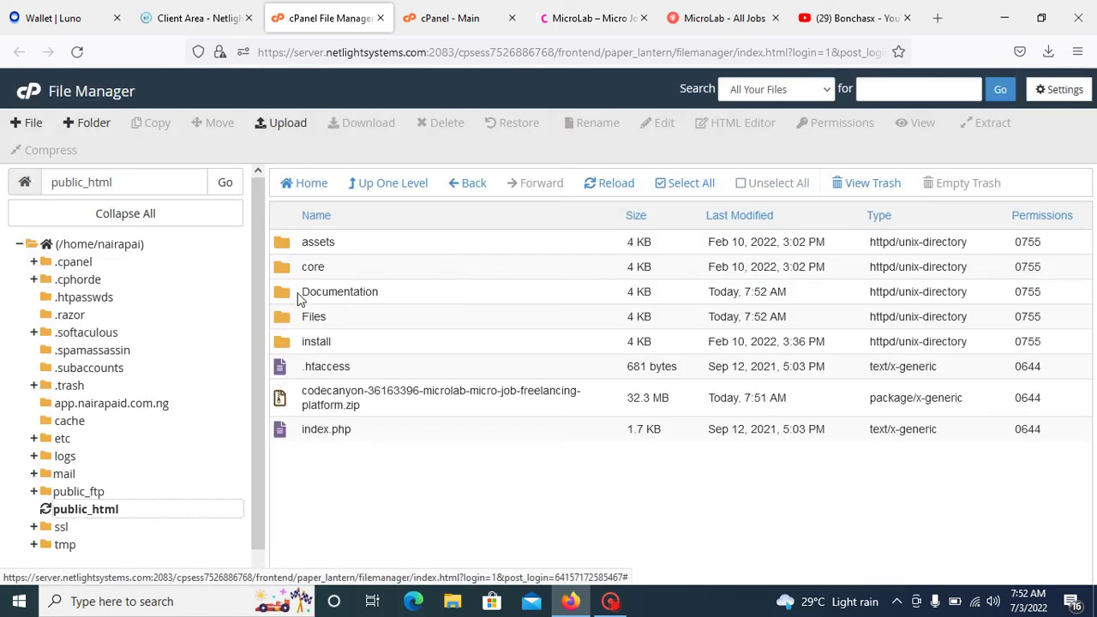
pyautogui.click(344, 318)
pyautogui.rightClick(345, 318)
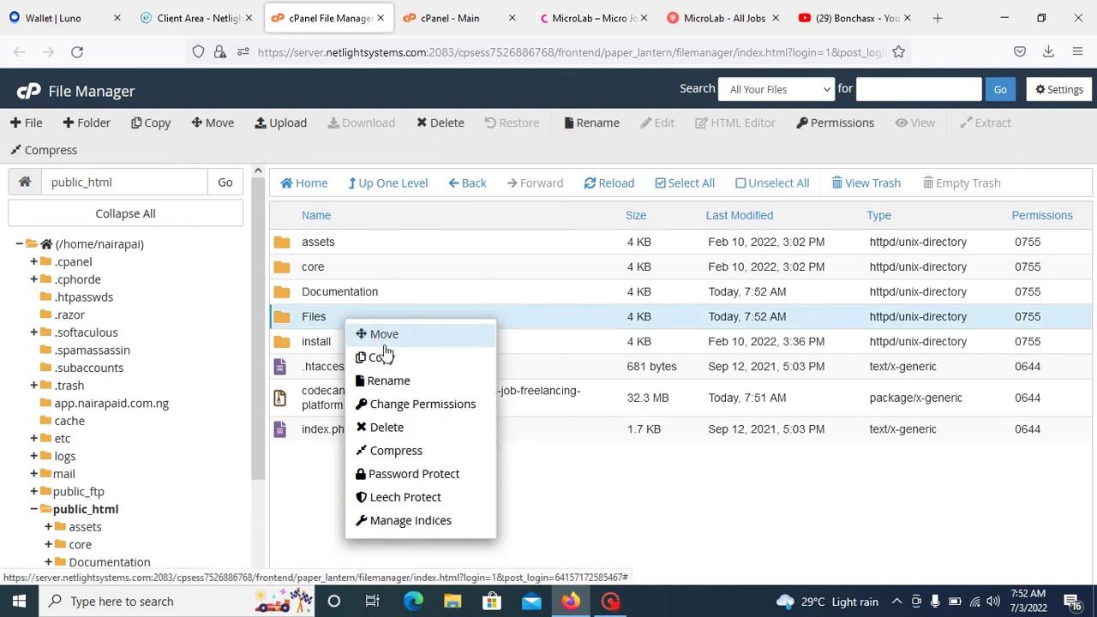
pyautogui.click(404, 428)
pyautogui.click(598, 343)
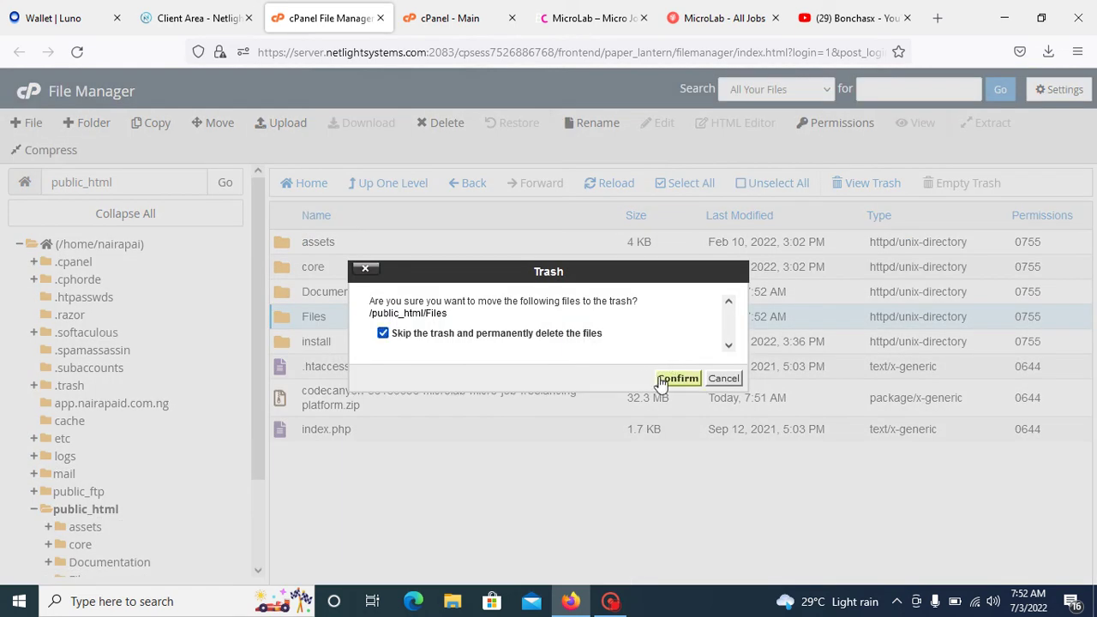
pyautogui.click(665, 379)
pyautogui.click(404, 299)
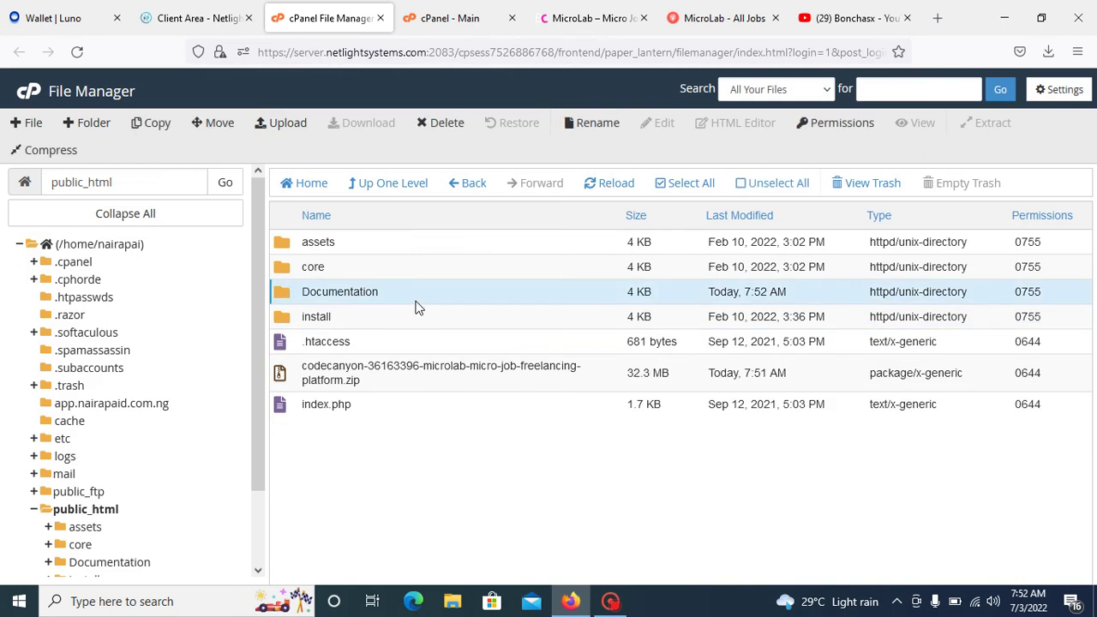
pyautogui.rightClick(416, 300)
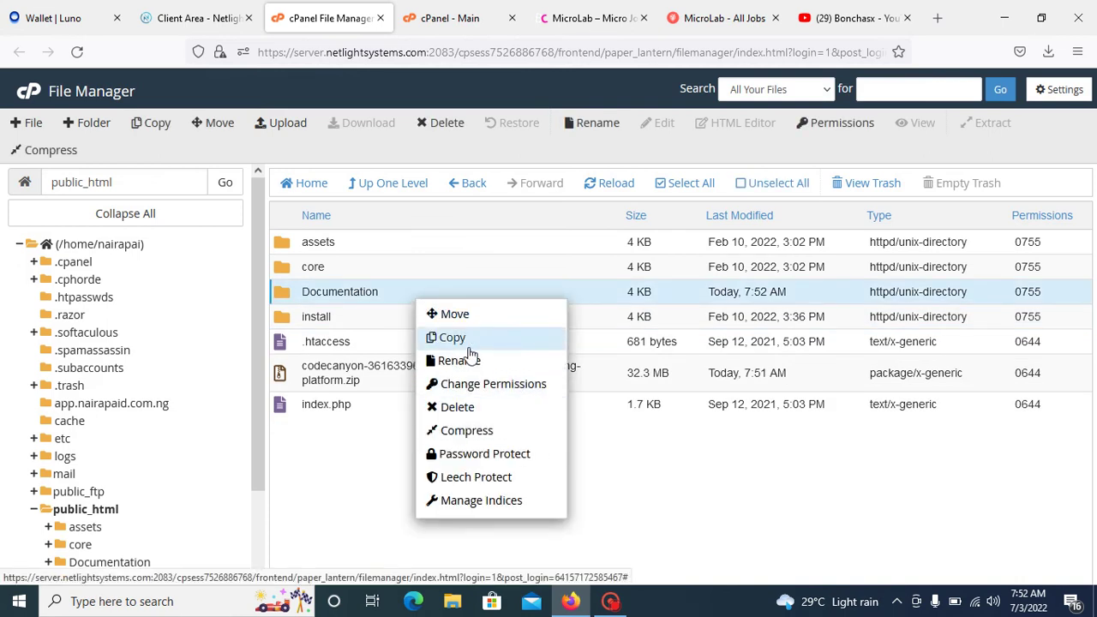
pyautogui.click(480, 408)
pyautogui.click(576, 339)
pyautogui.click(678, 378)
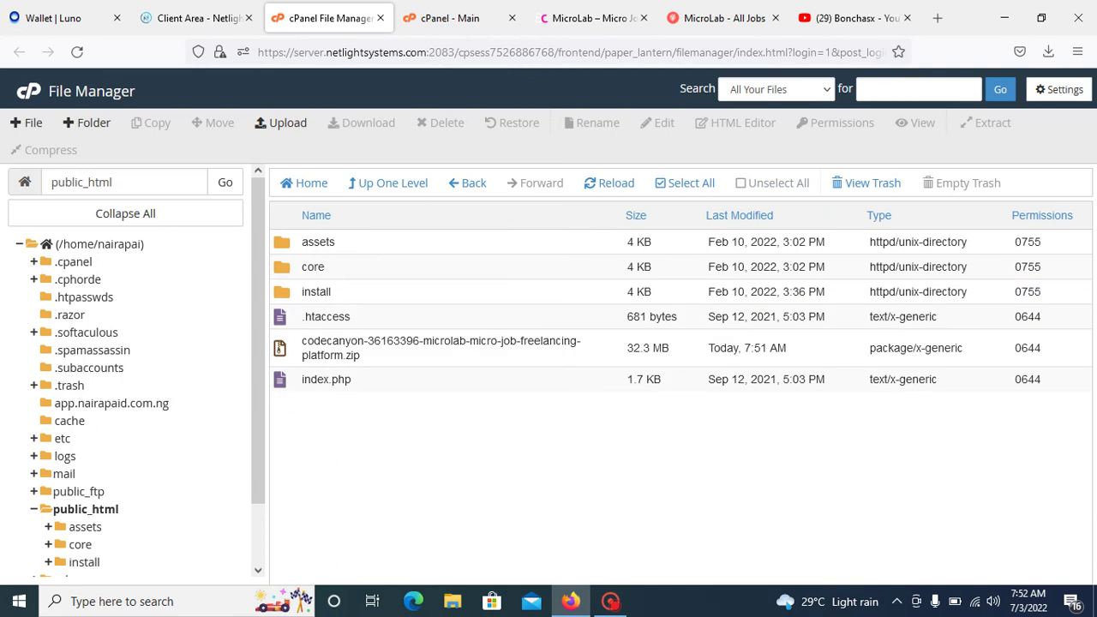
# Permanently delete the uploaded MicroLab codecanyon zip from public_html, skipping the trash
pyautogui.click(369, 358)
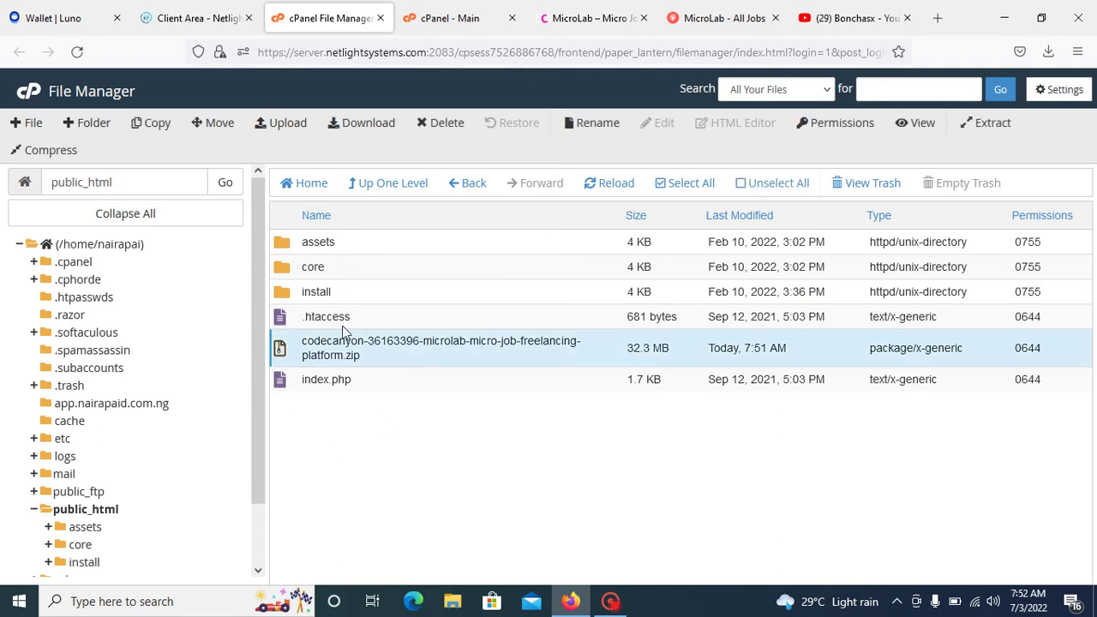
pyautogui.rightClick(383, 359)
pyautogui.click(433, 516)
pyautogui.click(549, 336)
pyautogui.click(677, 379)
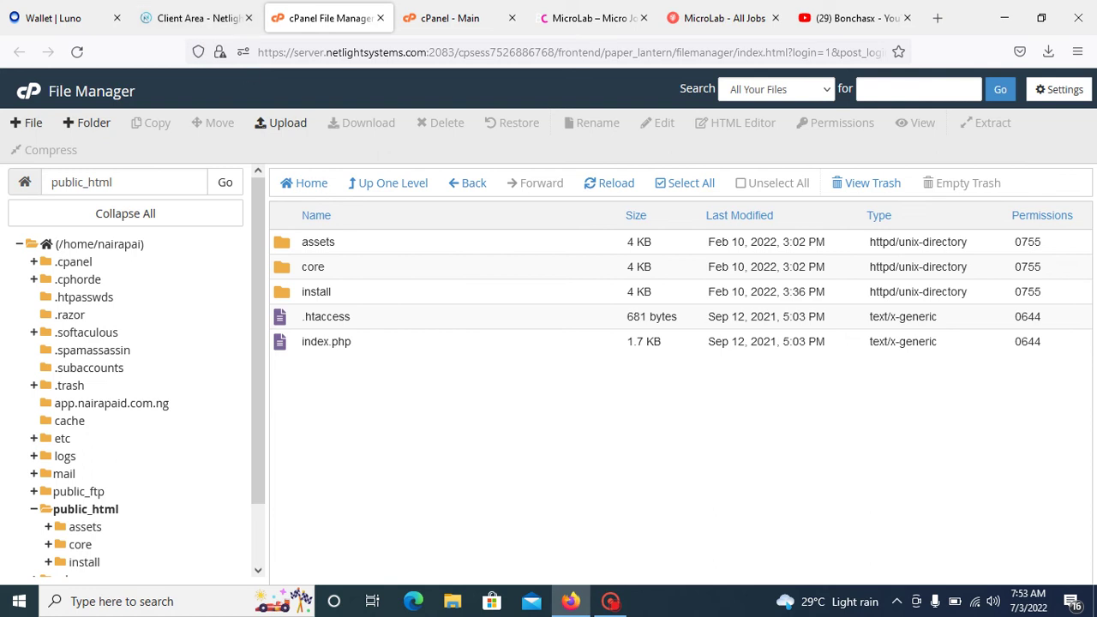
# Open the live nairapaid.com.ng site, which returns a 500 Server Error
pyautogui.click(197, 19)
pyautogui.scroll(10, 433, 313)
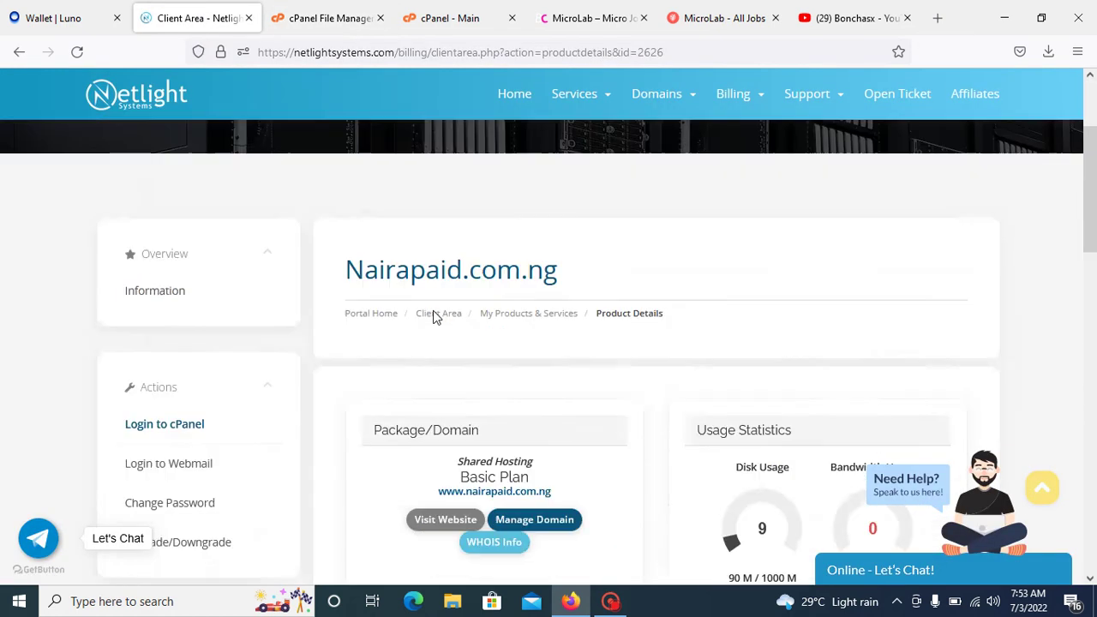
pyautogui.scroll(-2, 503, 400)
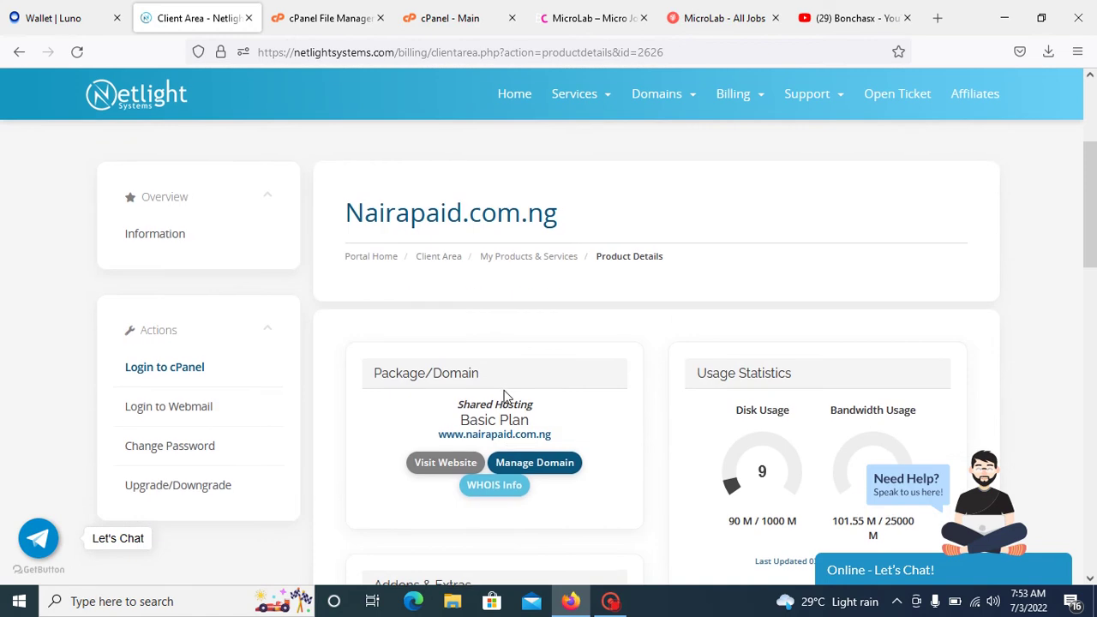
pyautogui.click(513, 438)
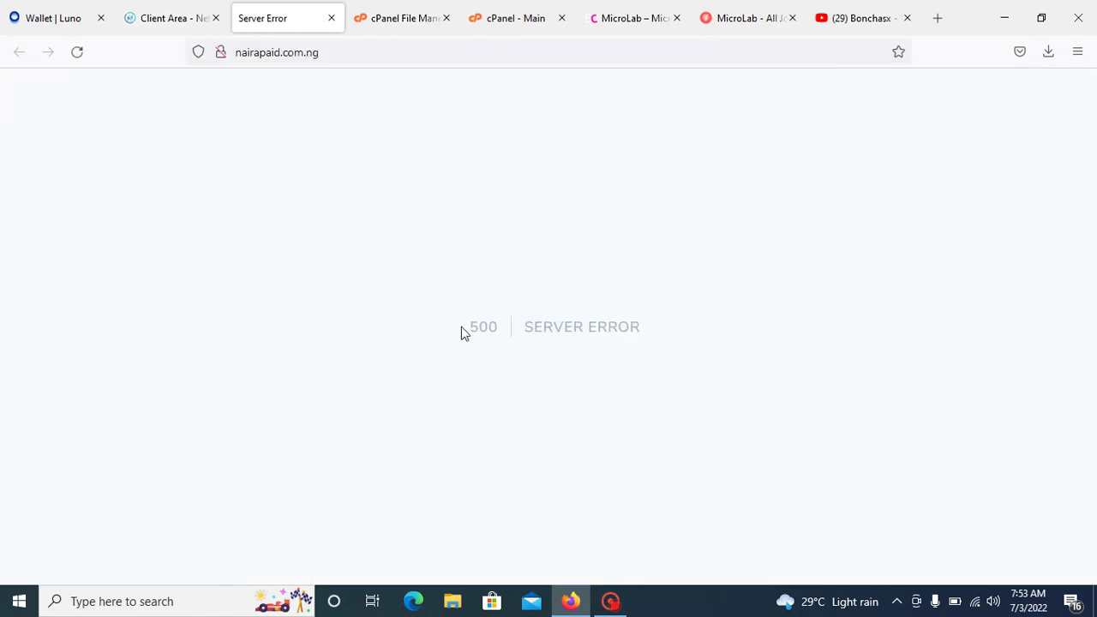
pyautogui.moveTo(462, 328); pyautogui.dragTo(703, 346)
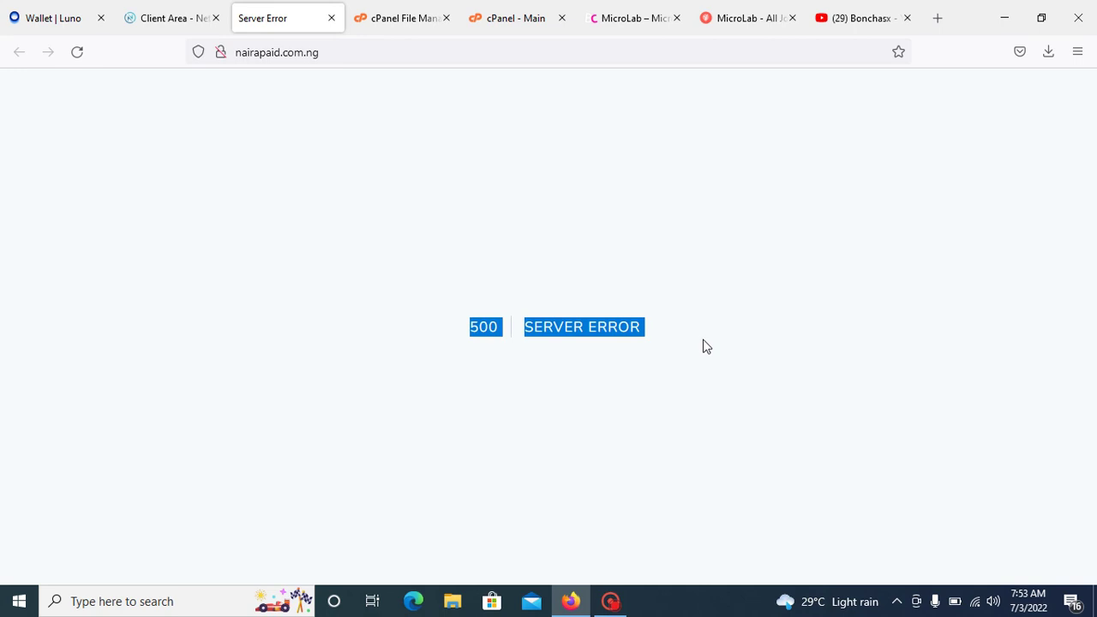
pyautogui.click(335, 327)
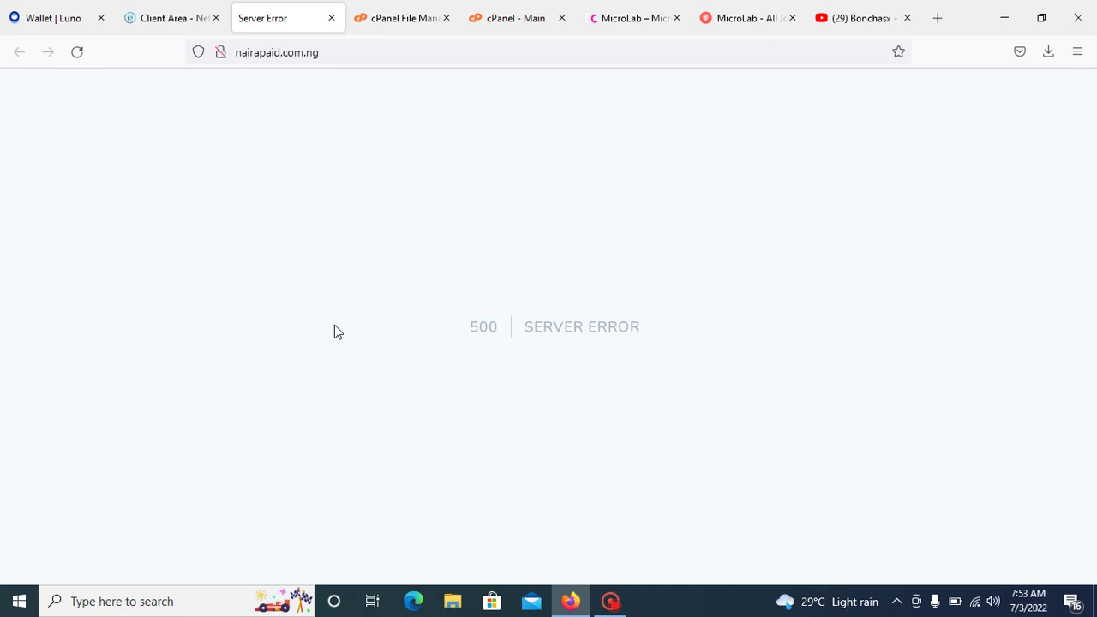
# Load the ViserLab installer at nairapaid.com.ng/install/
pyautogui.click(346, 52)
pyautogui.click(346, 52)
pyautogui.write('/in')
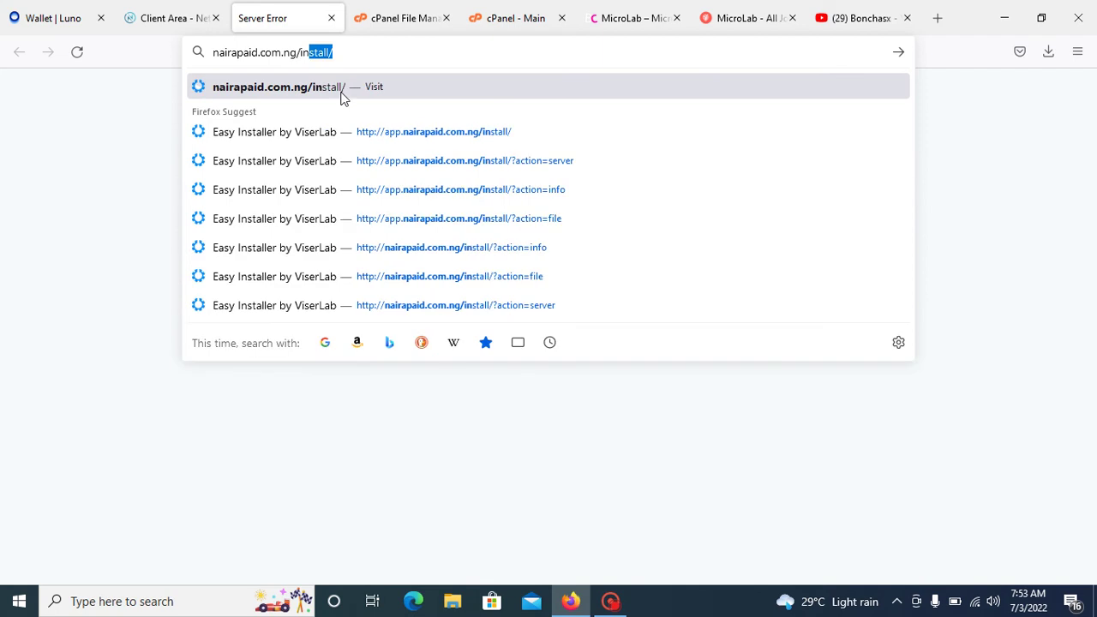
pyautogui.click(341, 93)
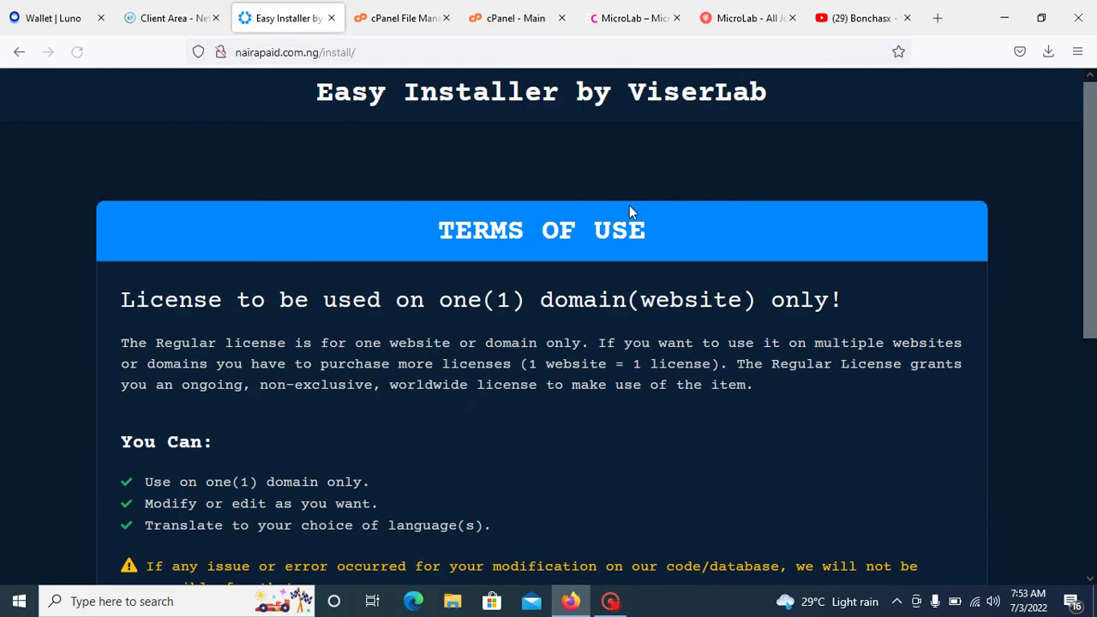
# Agree to the installer terms and pass Server Requirements to reach the File Permissions check
pyautogui.scroll(-5, 532, 246)
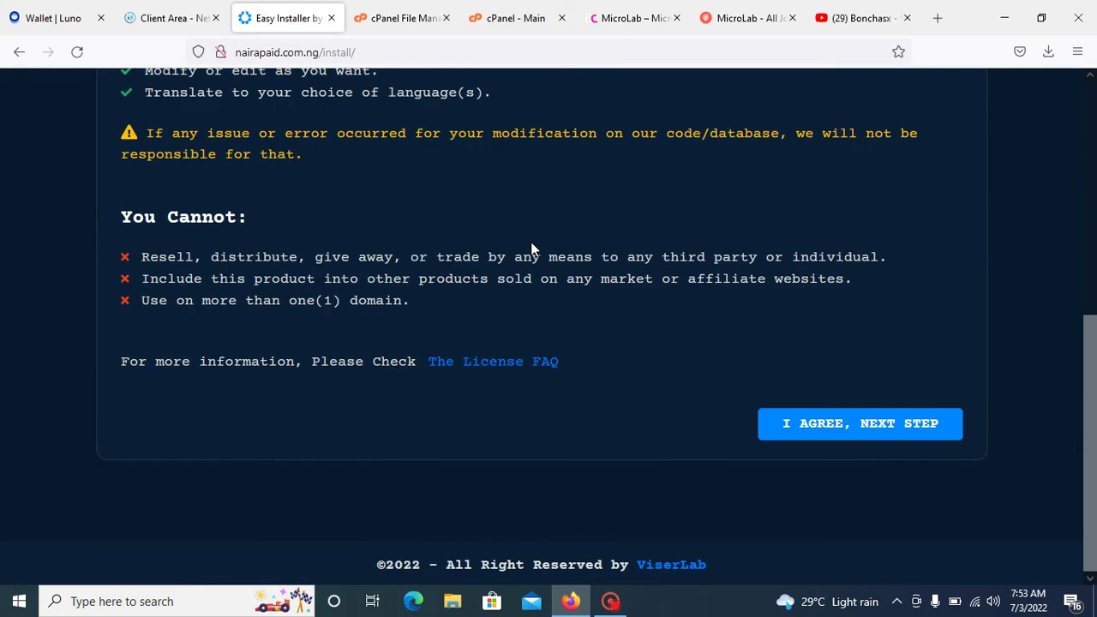
pyautogui.click(830, 436)
pyautogui.scroll(-2, 998, 422)
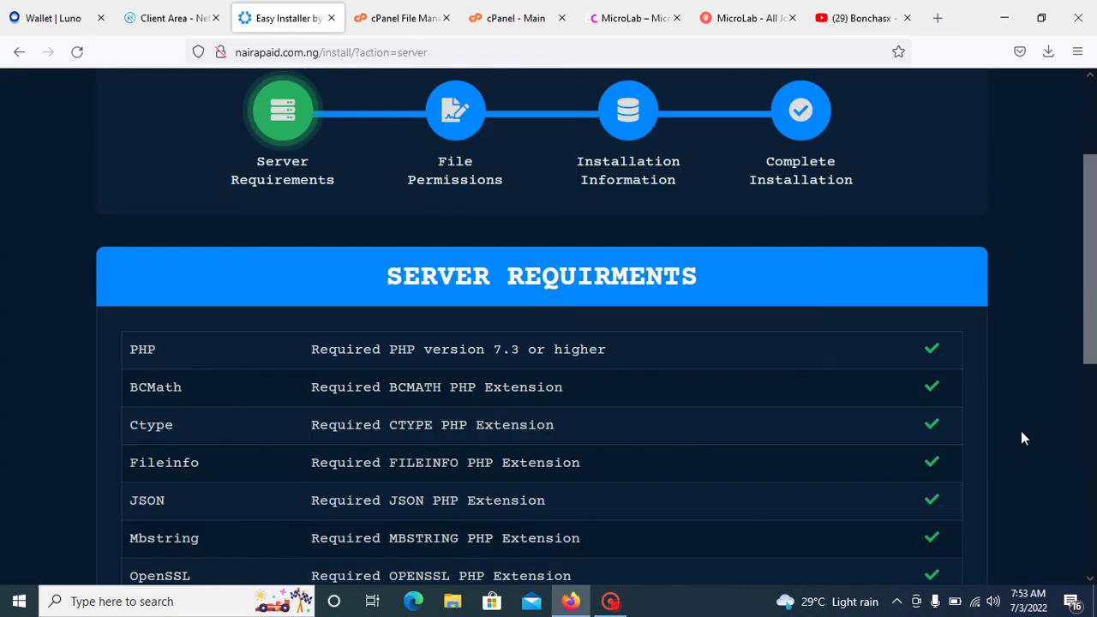
pyautogui.scroll(-4, 998, 422)
pyautogui.click(830, 566)
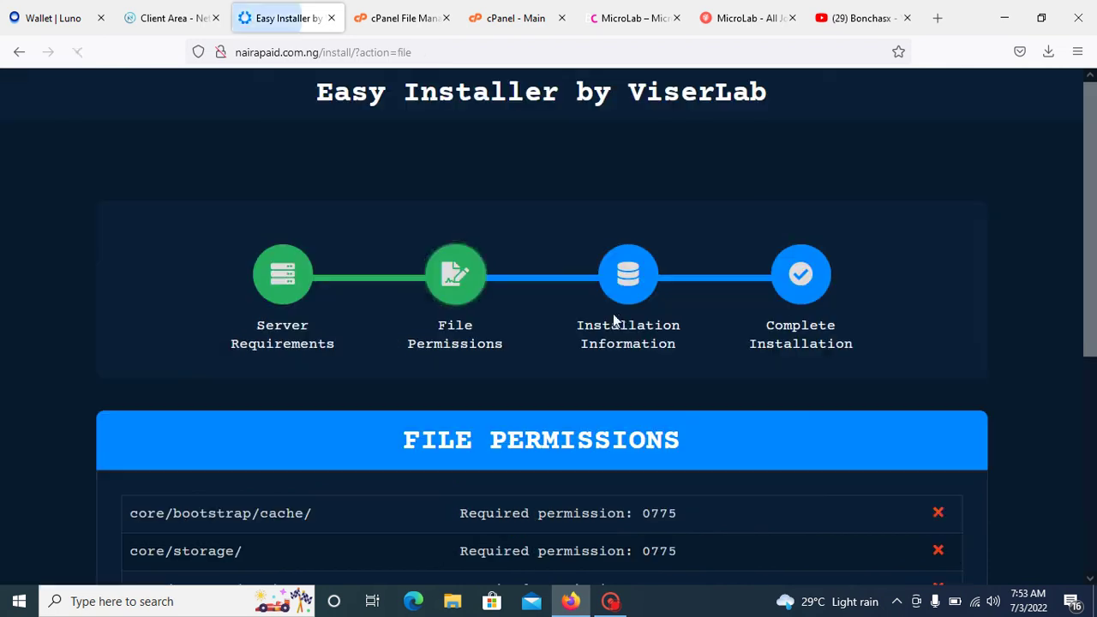
pyautogui.scroll(-4, 622, 323)
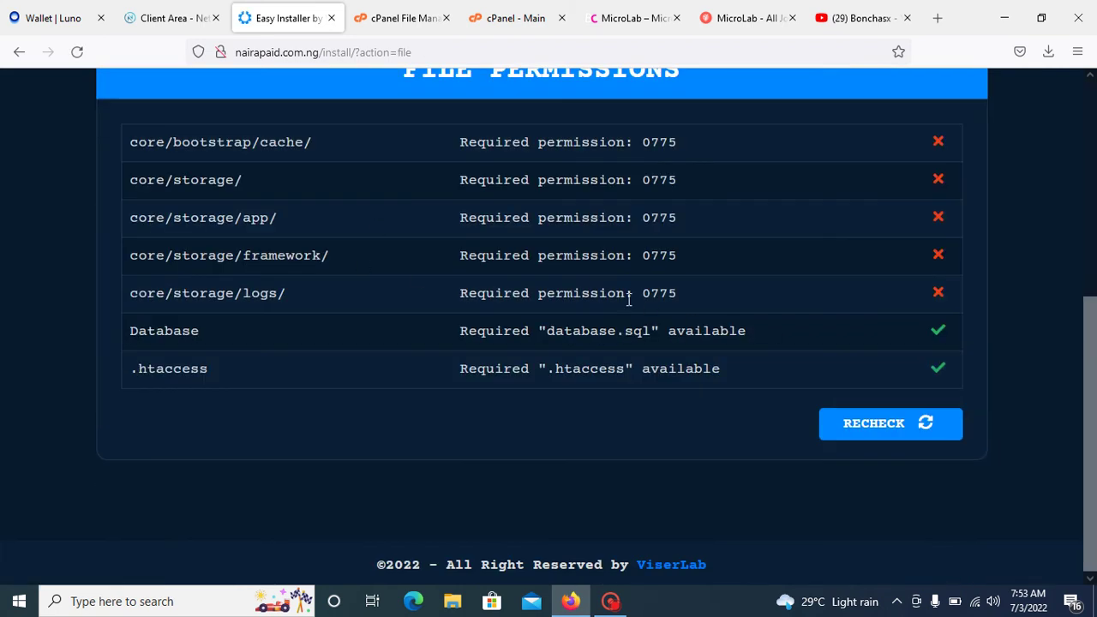
pyautogui.scroll(1, 629, 299)
pyautogui.scroll(3, 715, 373)
pyautogui.scroll(-3, 343, 343)
pyautogui.scroll(1, 432, 319)
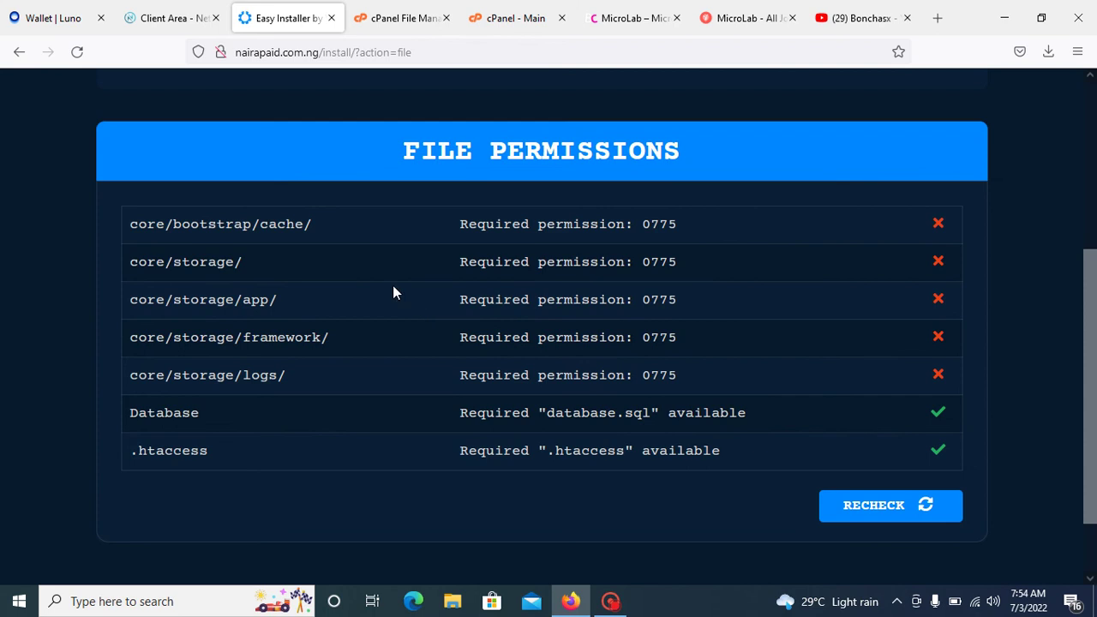
# Open the core folder in File Manager, checking the installer's required folder permissions
pyautogui.click(396, 18)
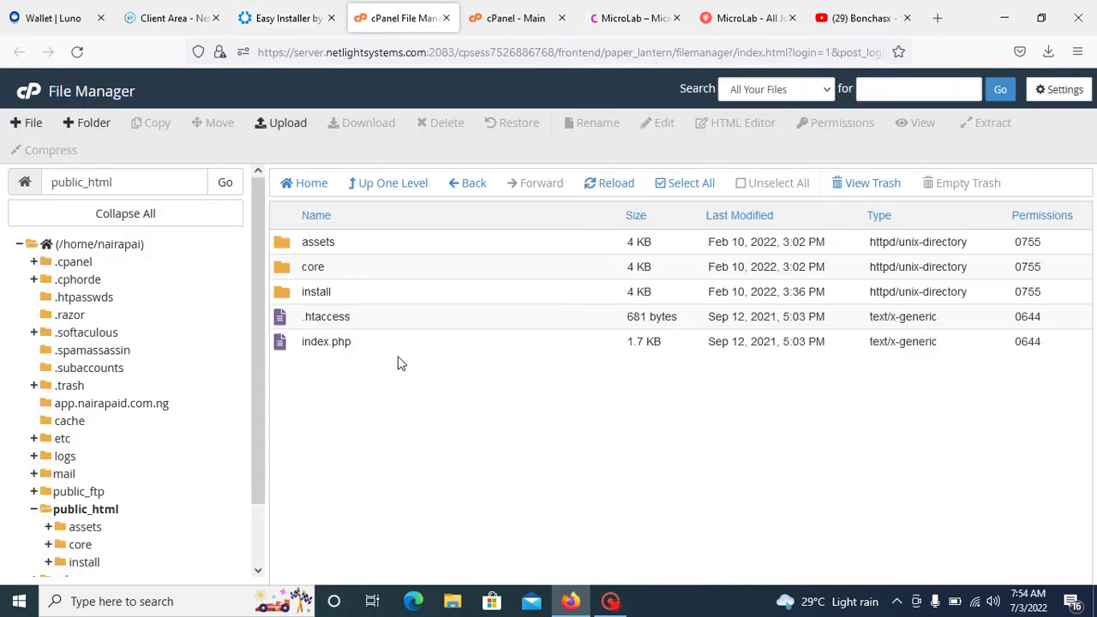
pyautogui.click(341, 268)
pyautogui.doubleClick(341, 269)
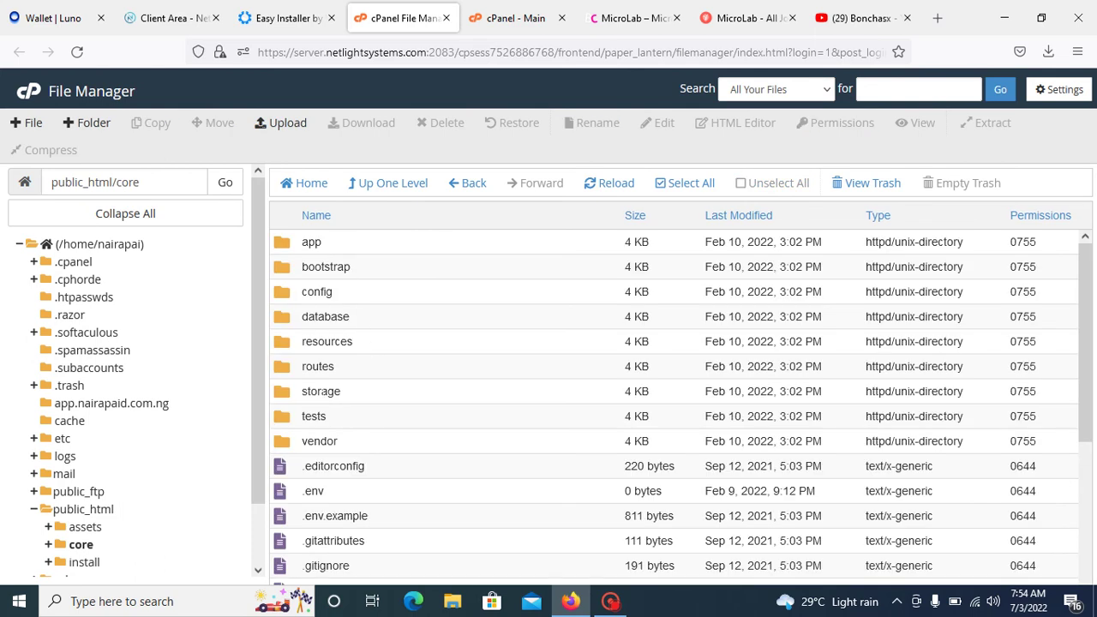
pyautogui.click(272, 17)
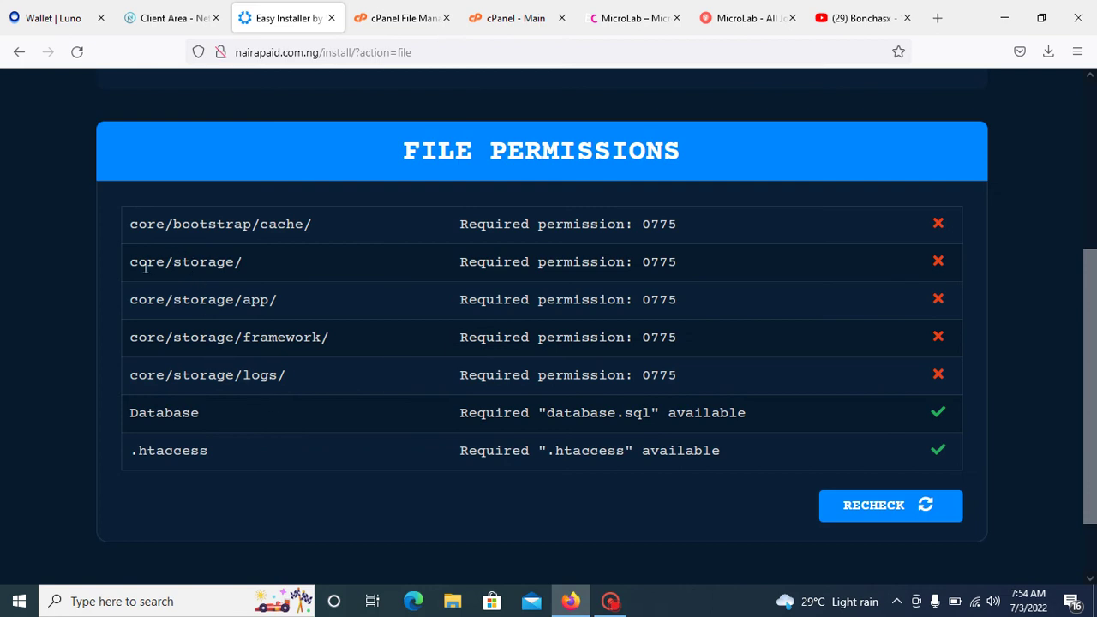
pyautogui.click(401, 17)
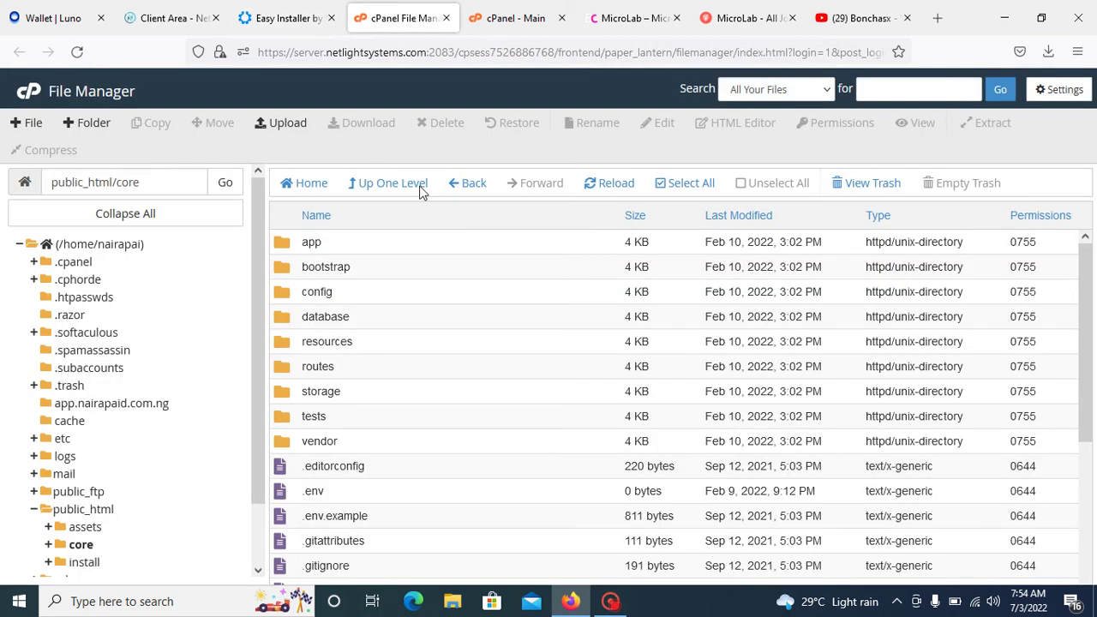
# Set core/storage to 0777 by adding group and world write access
pyautogui.click(358, 400)
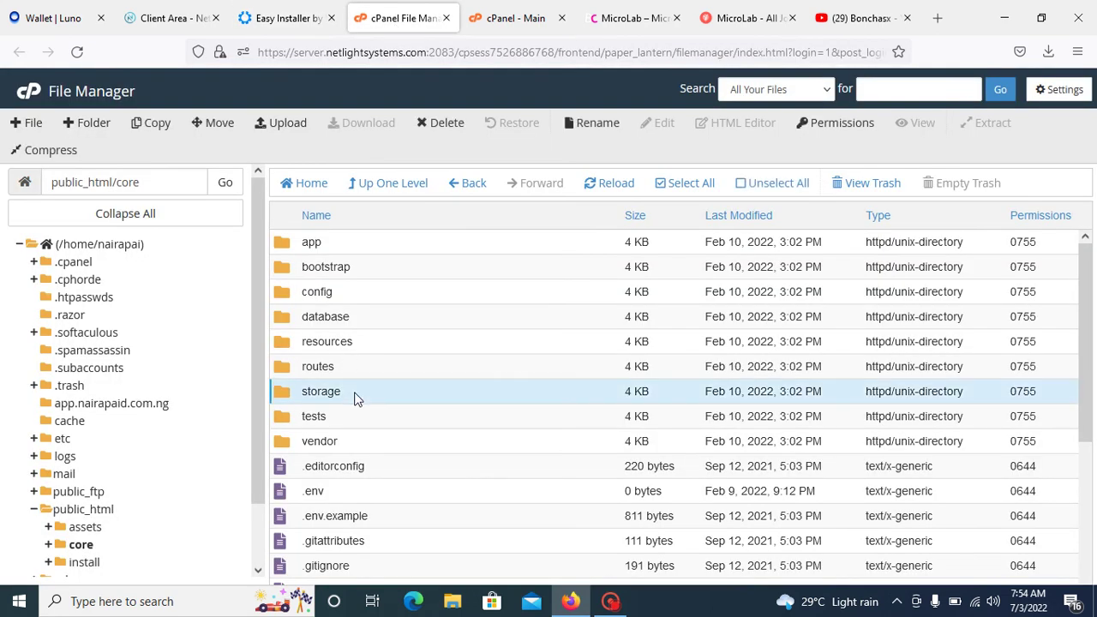
pyautogui.rightClick(358, 400)
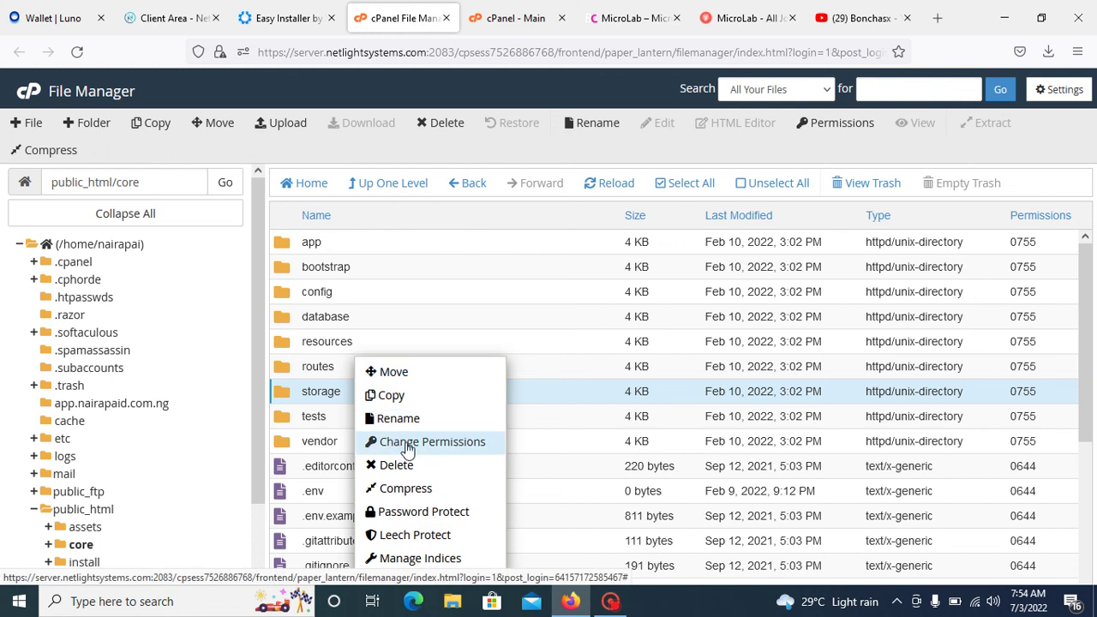
pyautogui.click(407, 450)
pyautogui.click(573, 314)
pyautogui.click(673, 315)
pyautogui.click(646, 439)
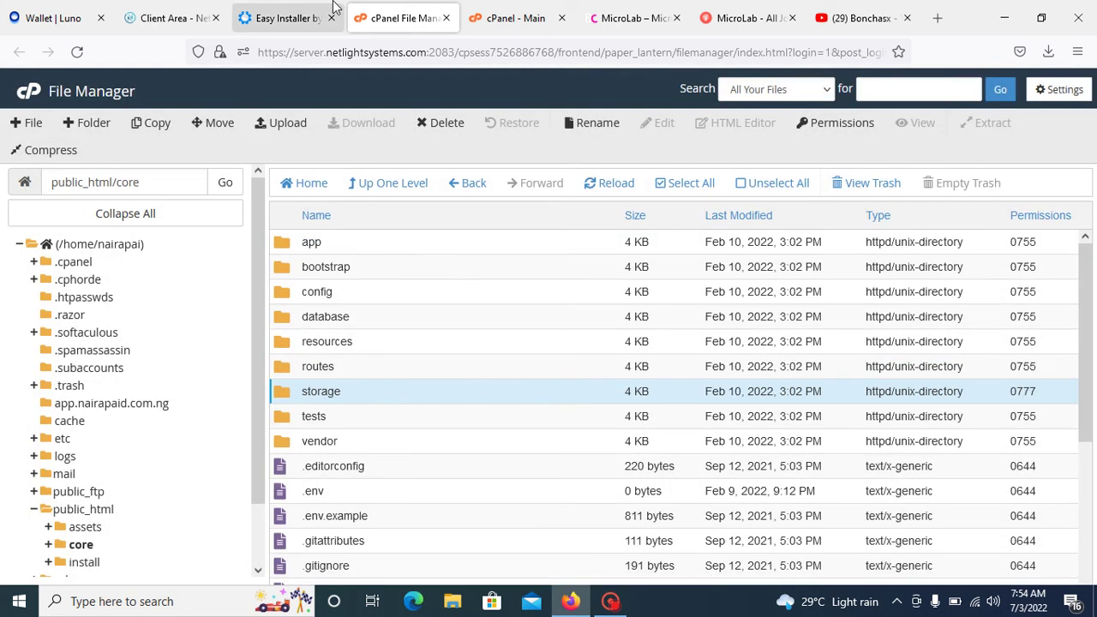
pyautogui.doubleClick(370, 397)
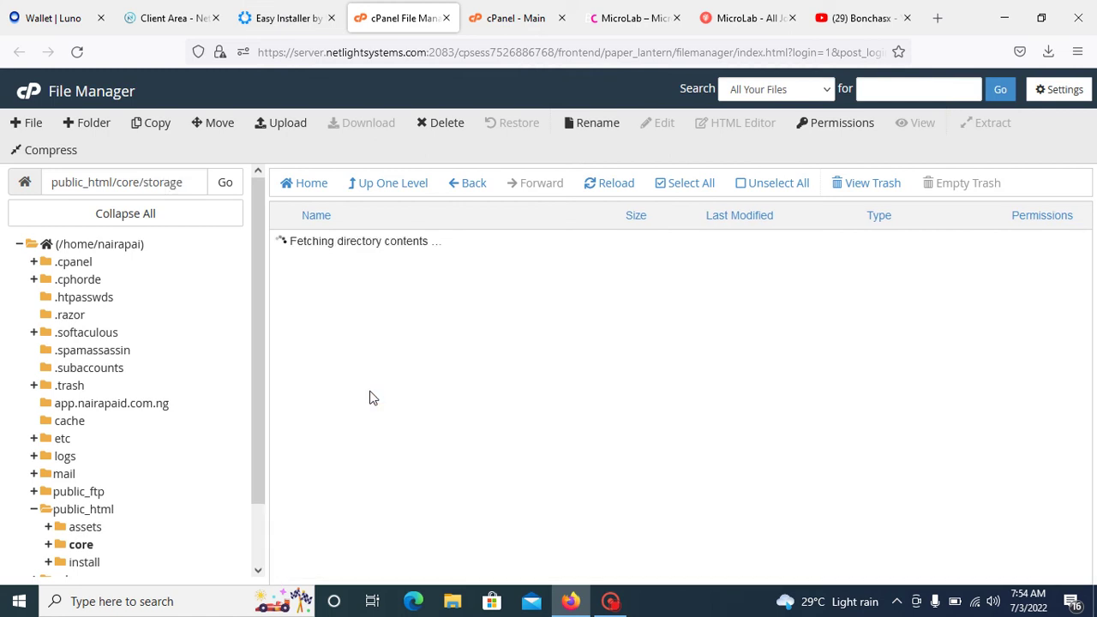
pyautogui.click(277, 11)
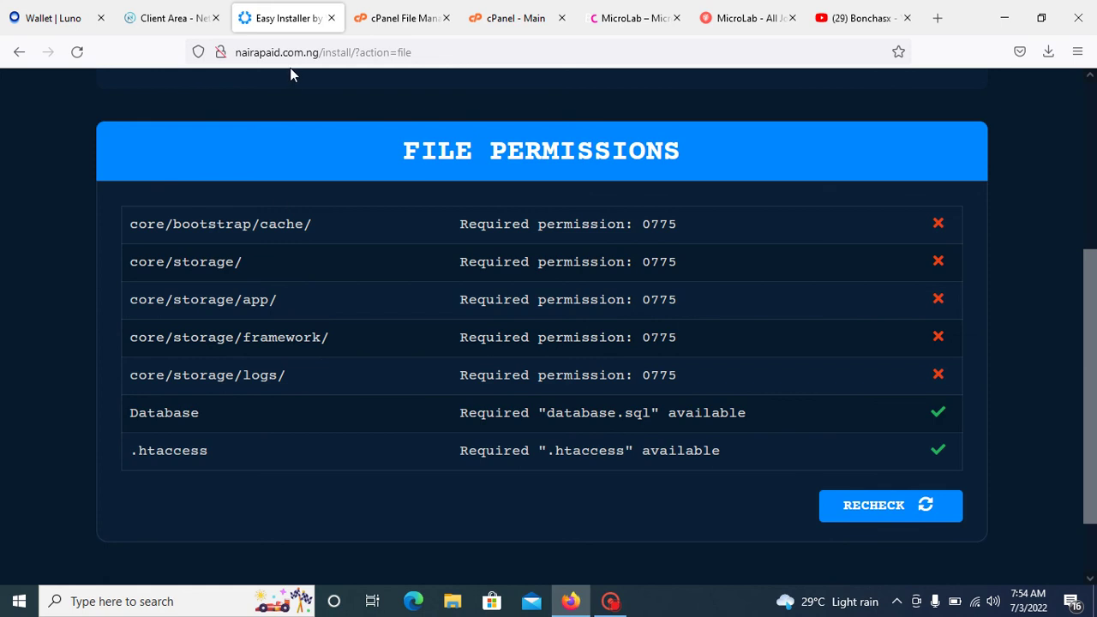
# Set the storage/framework and storage/logs folders to 0777 together
pyautogui.click(399, 15)
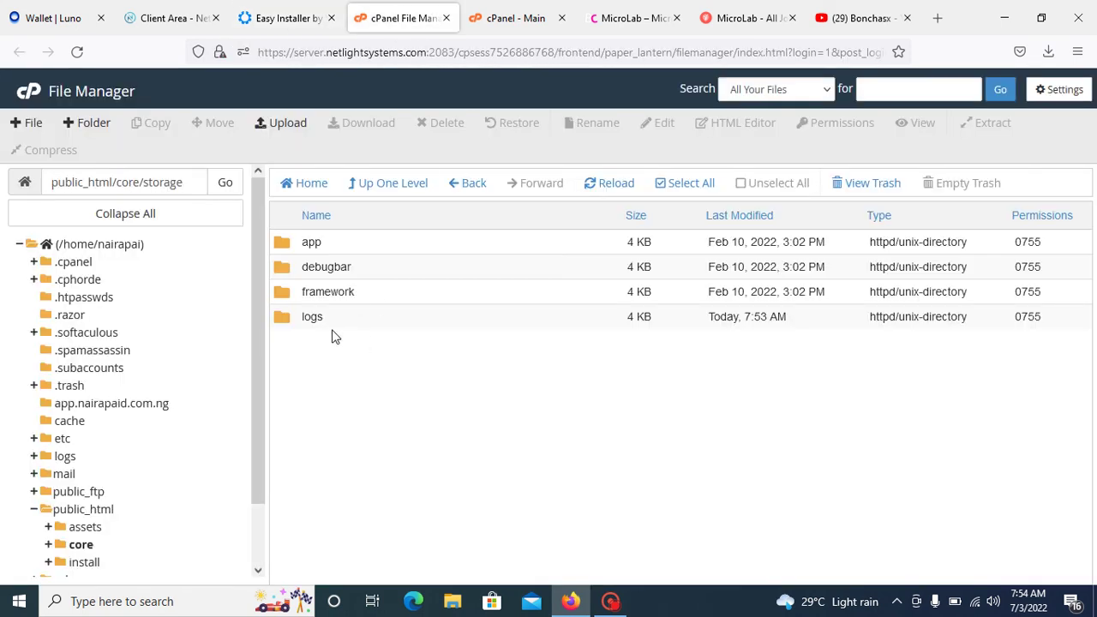
pyautogui.moveTo(328, 319); pyautogui.dragTo(326, 287)
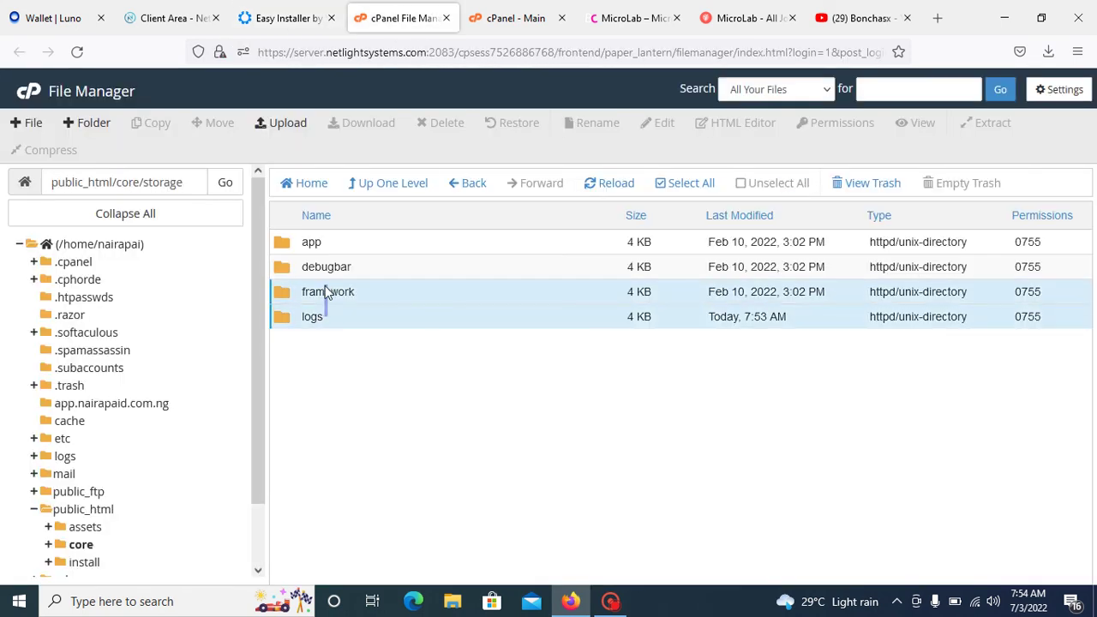
pyautogui.click(326, 292)
pyautogui.rightClick(324, 295)
pyautogui.click(431, 383)
pyautogui.click(575, 321)
pyautogui.click(673, 322)
pyautogui.click(658, 449)
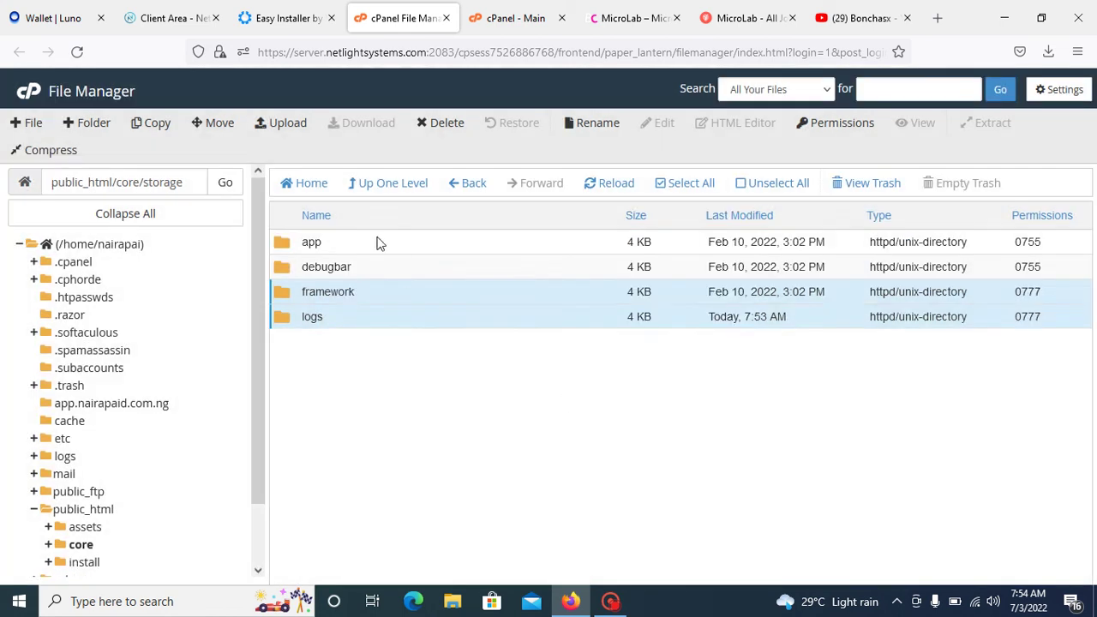
# Set the storage/app folder to 0777
pyautogui.click(380, 241)
pyautogui.rightClick(380, 240)
pyautogui.click(454, 322)
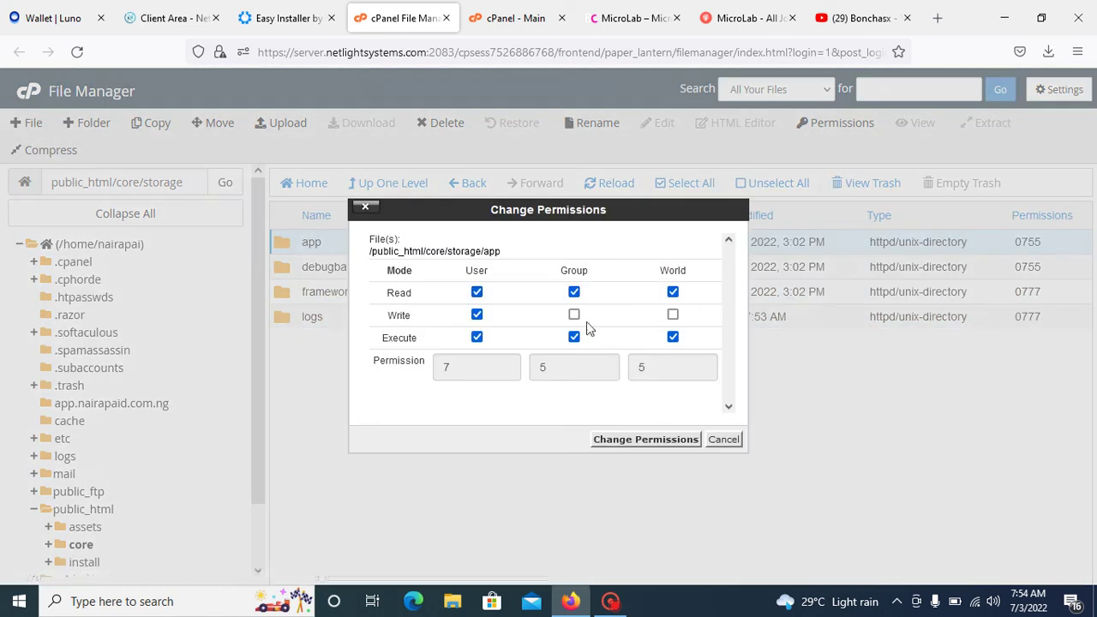
pyautogui.click(574, 315)
pyautogui.click(673, 316)
pyautogui.click(667, 447)
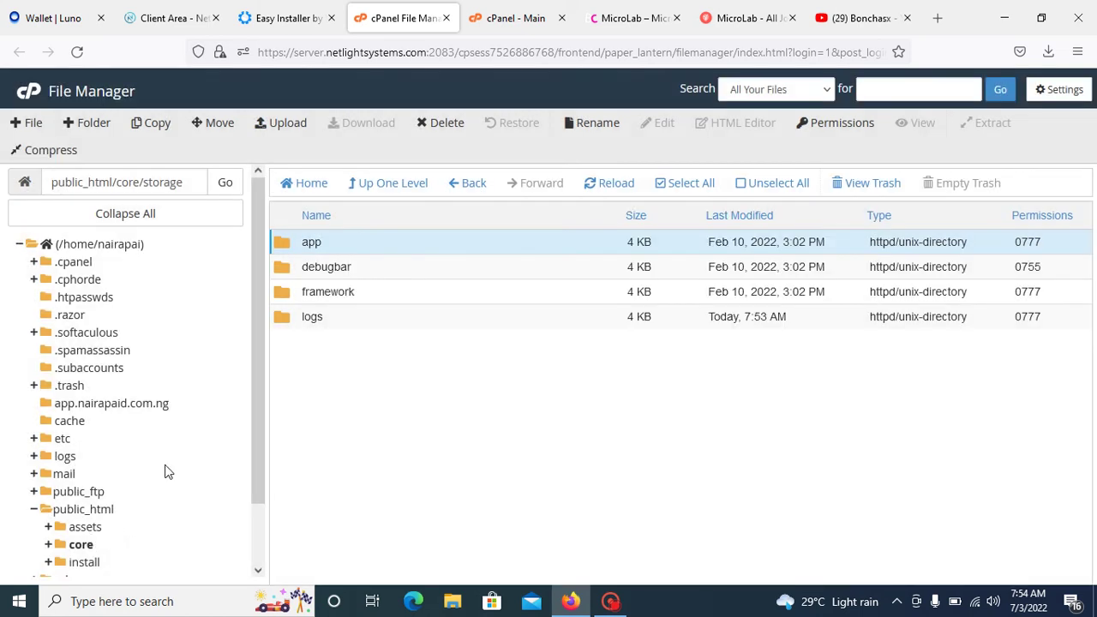
# Set core/bootstrap/cache to 0777
pyautogui.scroll(-1, 164, 455)
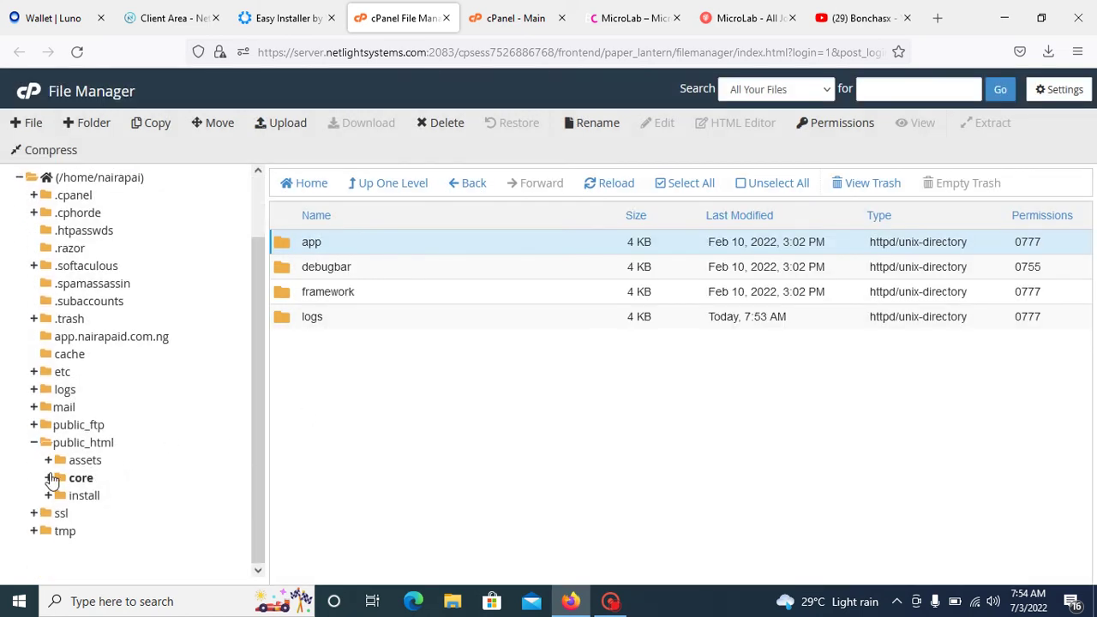
pyautogui.click(78, 480)
pyautogui.click(107, 514)
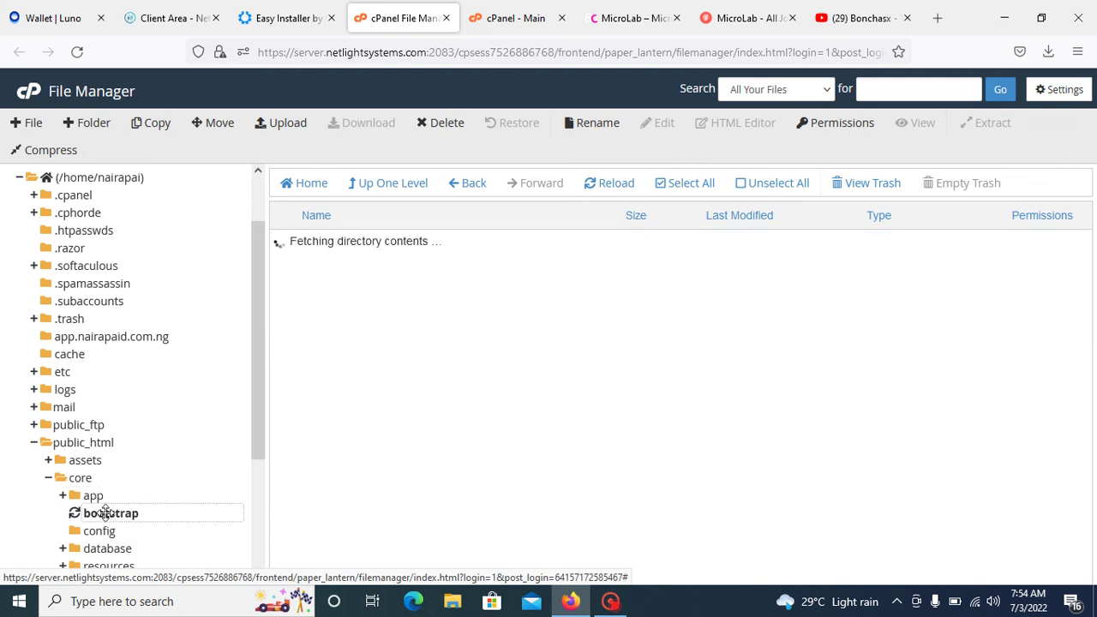
pyautogui.click(347, 244)
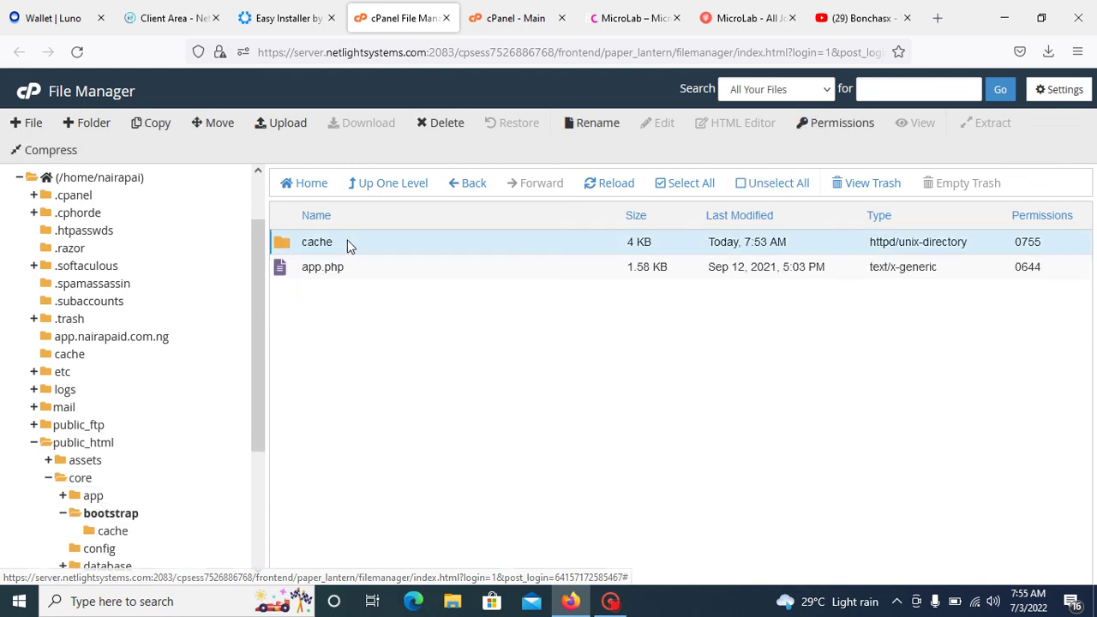
pyautogui.rightClick(348, 244)
pyautogui.click(455, 326)
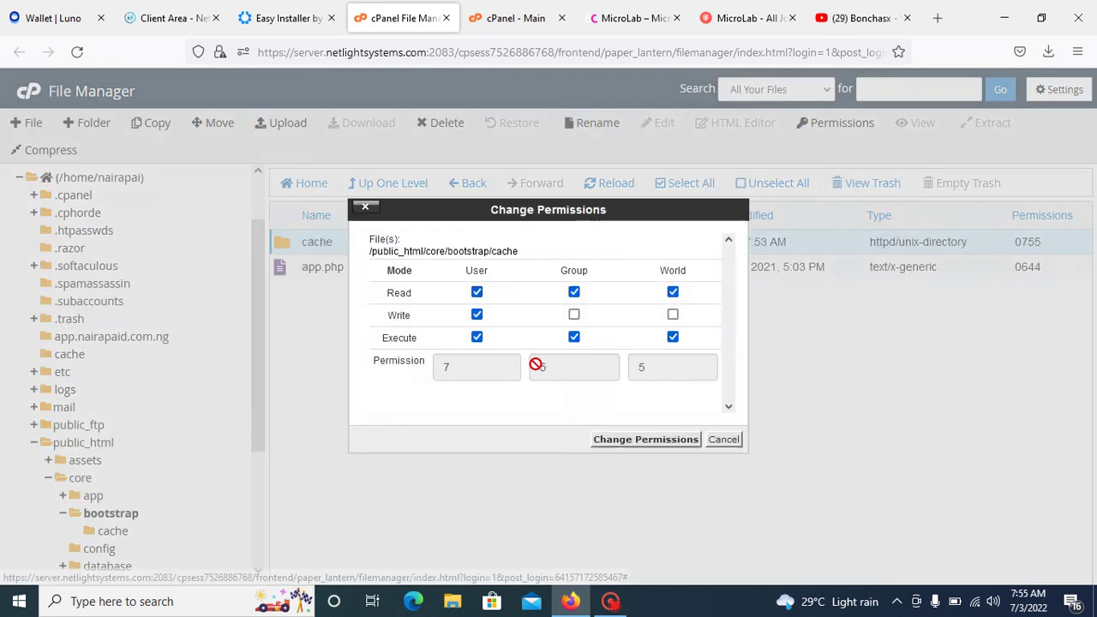
pyautogui.click(574, 315)
pyautogui.click(673, 314)
pyautogui.click(651, 439)
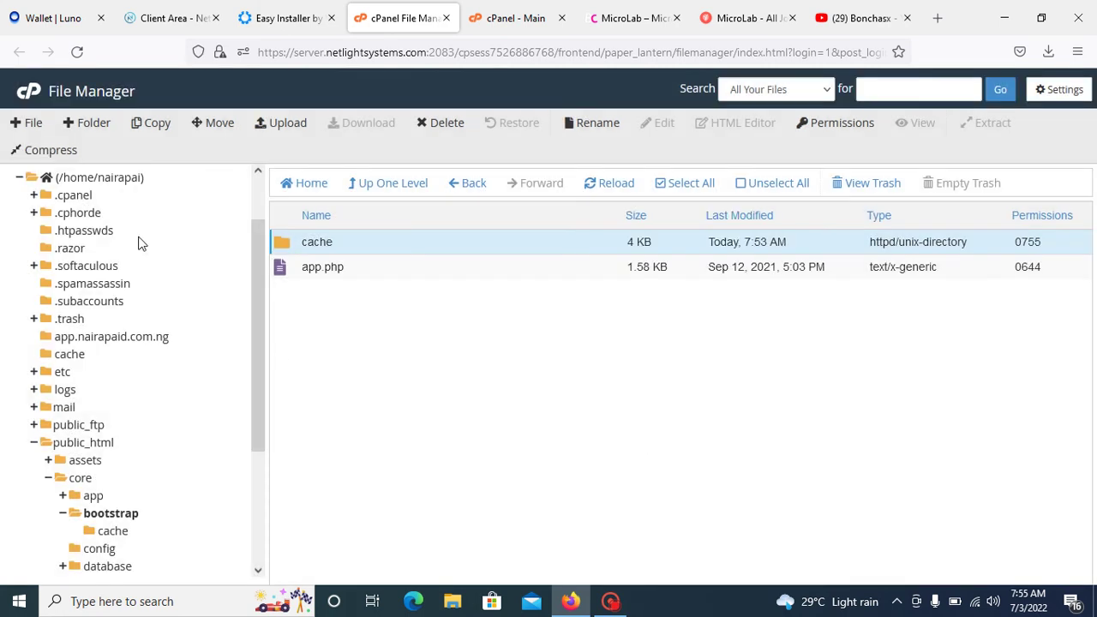
# Re-run the File Permissions check and proceed to the Installation Information step
pyautogui.click(289, 18)
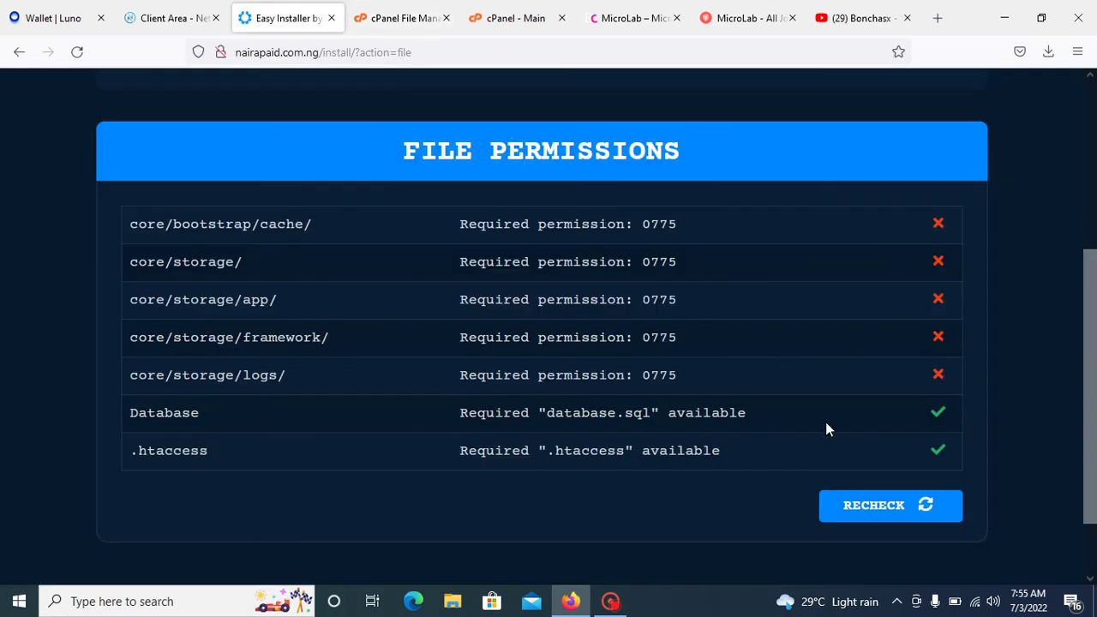
pyautogui.click(878, 521)
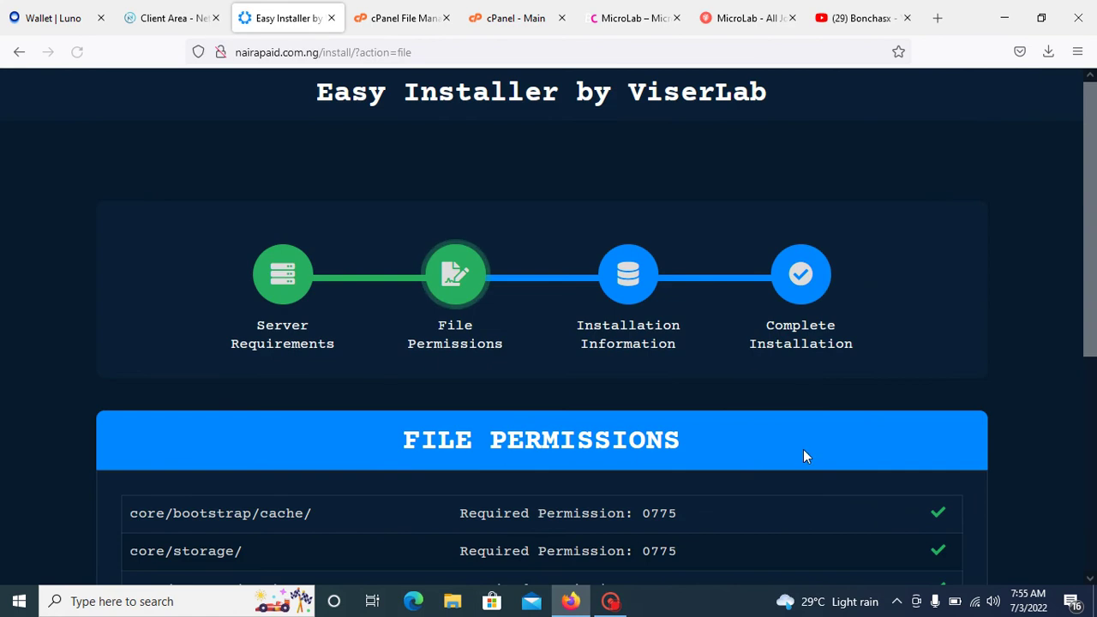
pyautogui.scroll(-4, 680, 361)
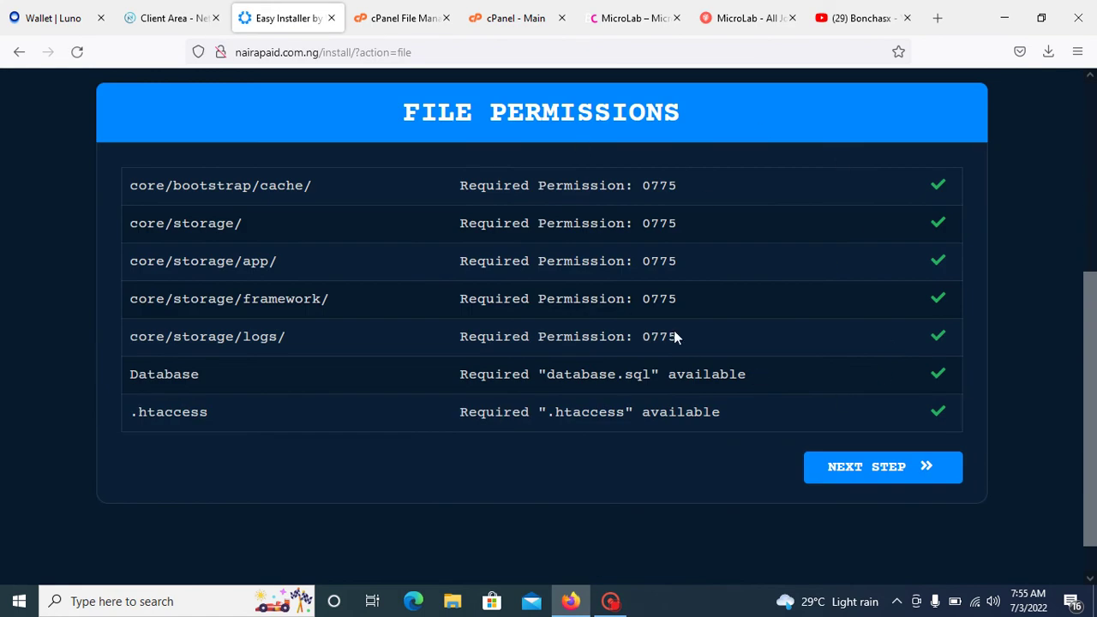
pyautogui.click(864, 481)
pyautogui.scroll(-5, 579, 368)
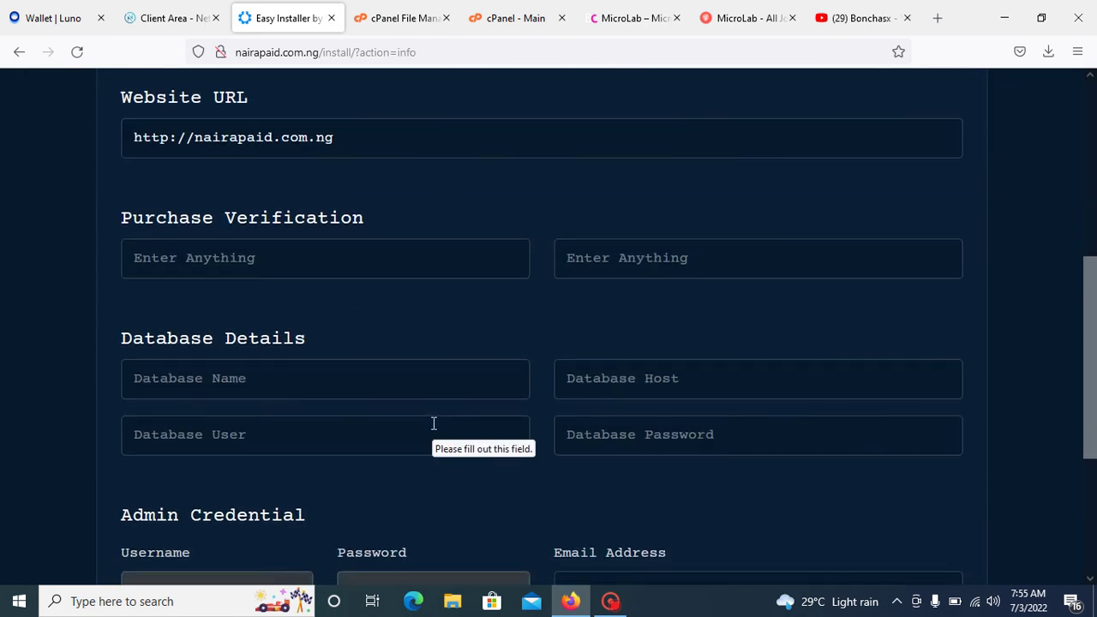
pyautogui.scroll(-3, 195, 336)
pyautogui.scroll(4, 338, 270)
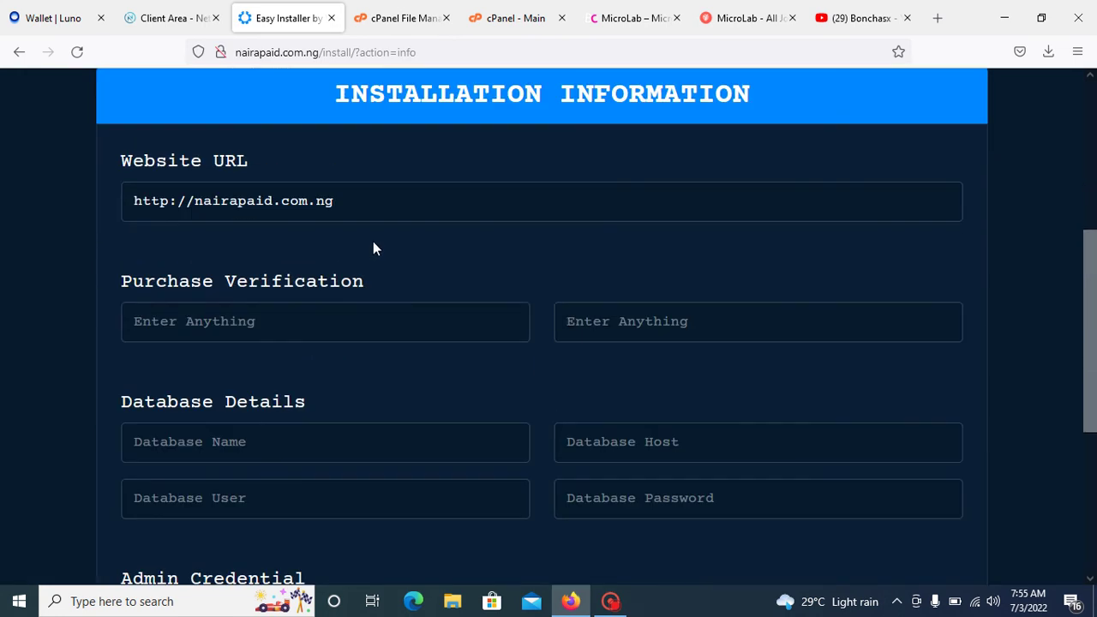
# Review the installation form and try submitting it with empty fields, which validation blocks
pyautogui.click(233, 321)
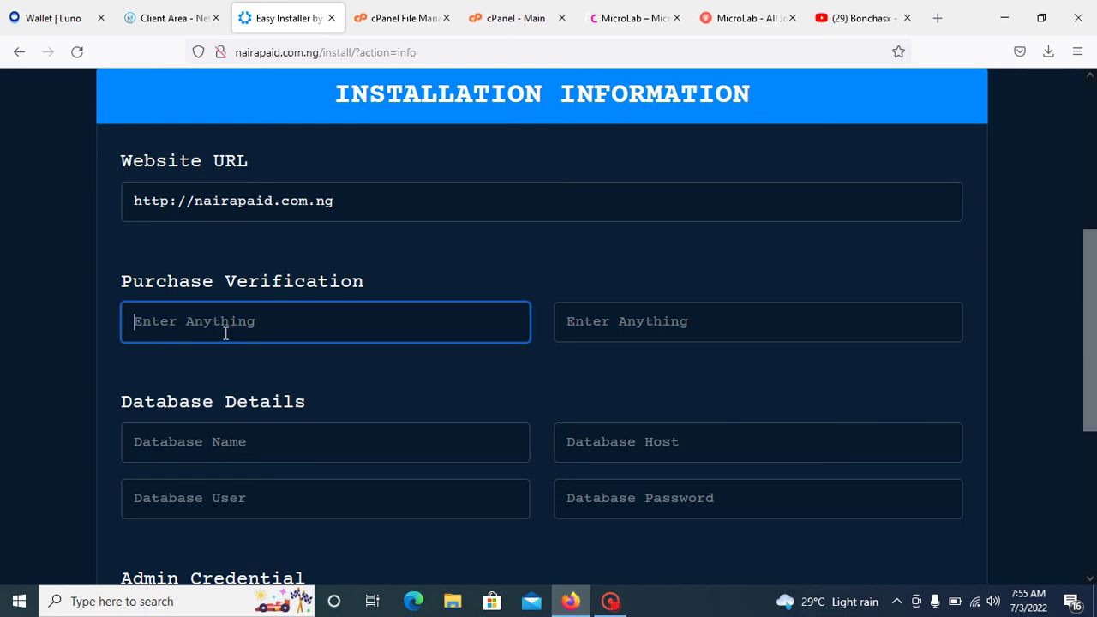
pyautogui.click(226, 333)
pyautogui.click(226, 333)
pyautogui.scroll(-1, 481, 190)
pyautogui.scroll(4, 481, 189)
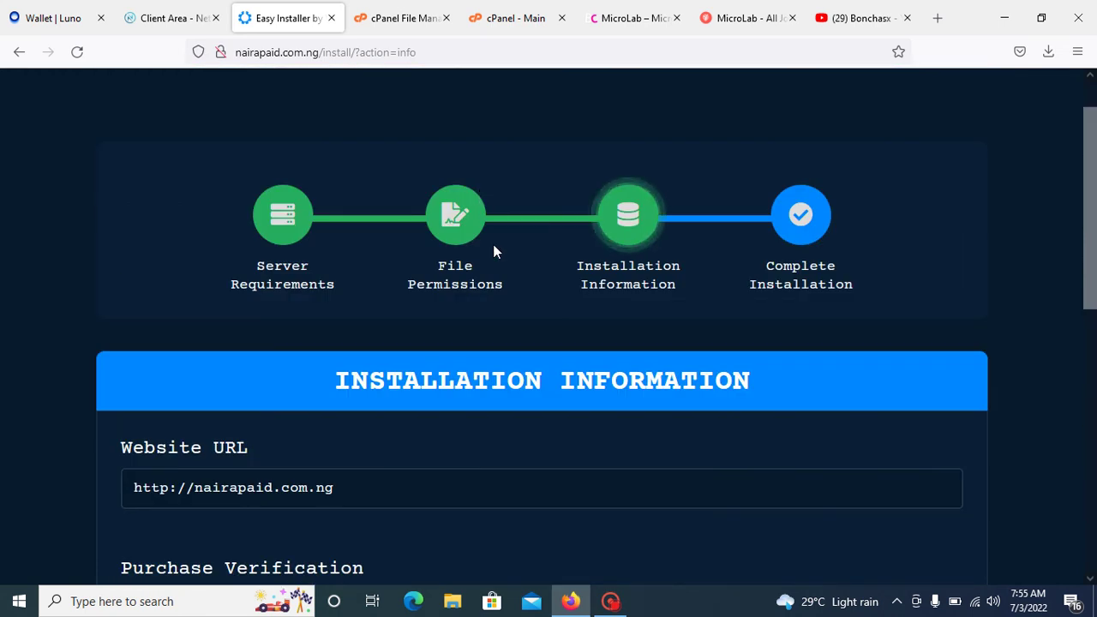
pyautogui.scroll(-3, 495, 251)
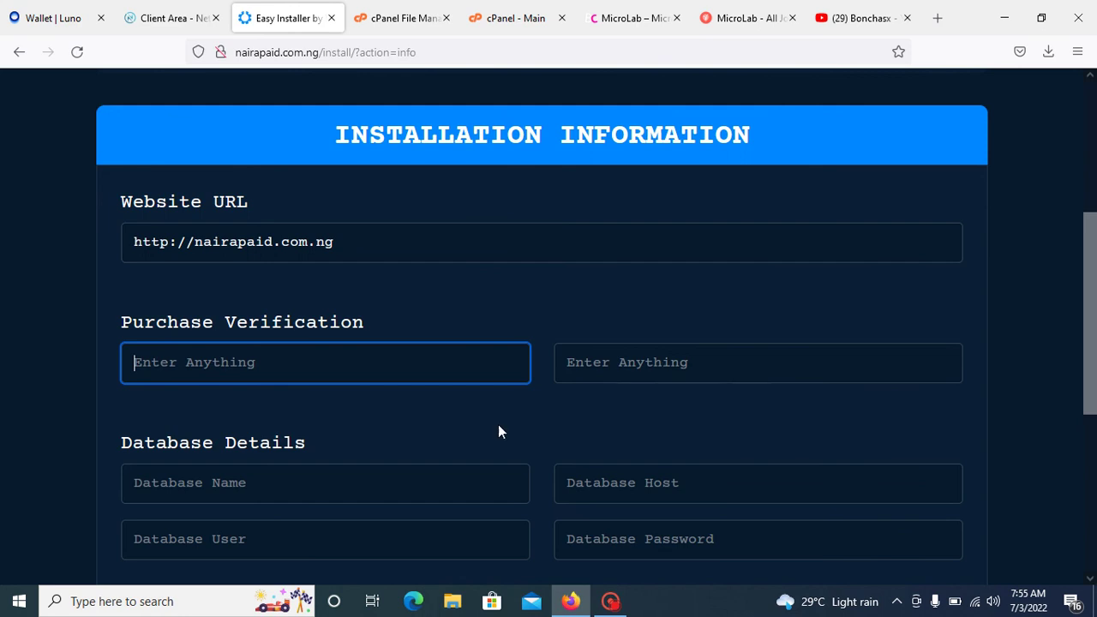
pyautogui.scroll(-1, 267, 479)
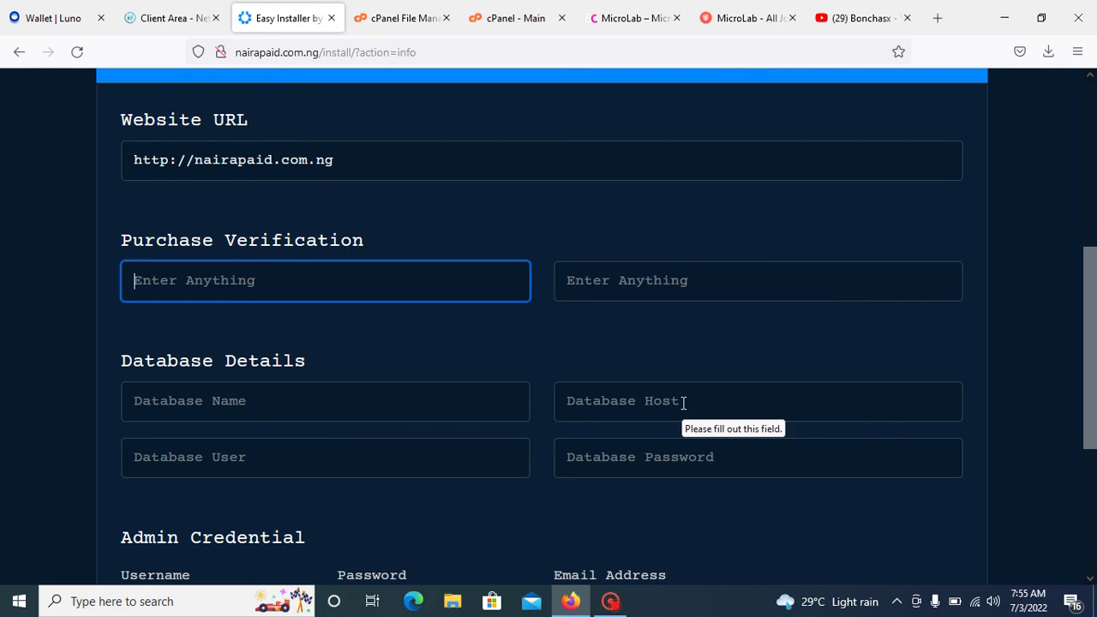
pyautogui.scroll(4, 532, 401)
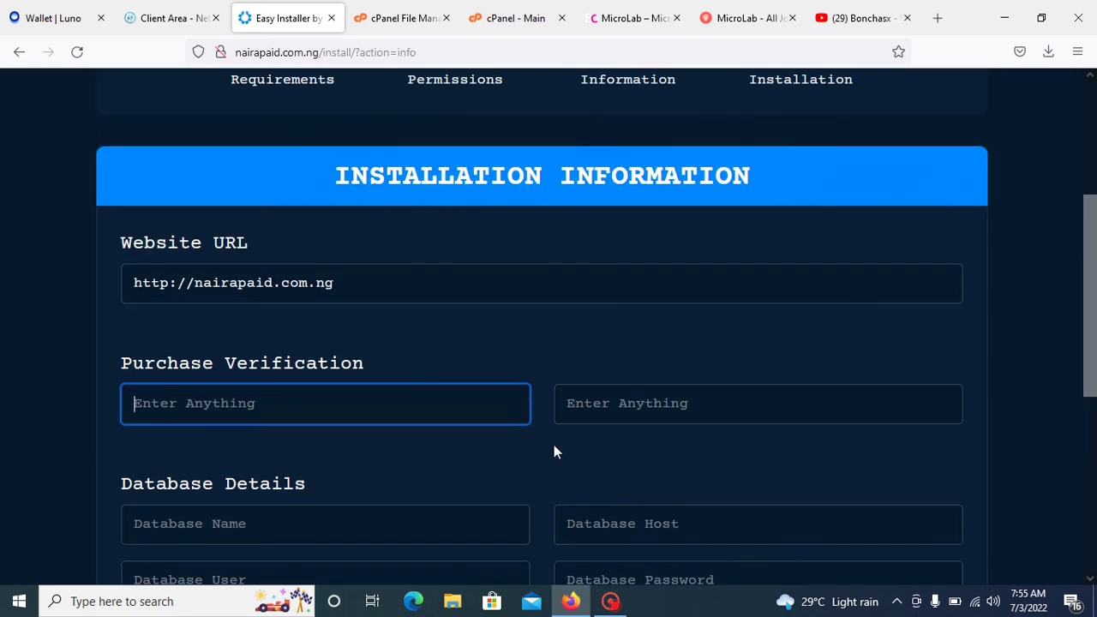
pyautogui.scroll(-7, 595, 456)
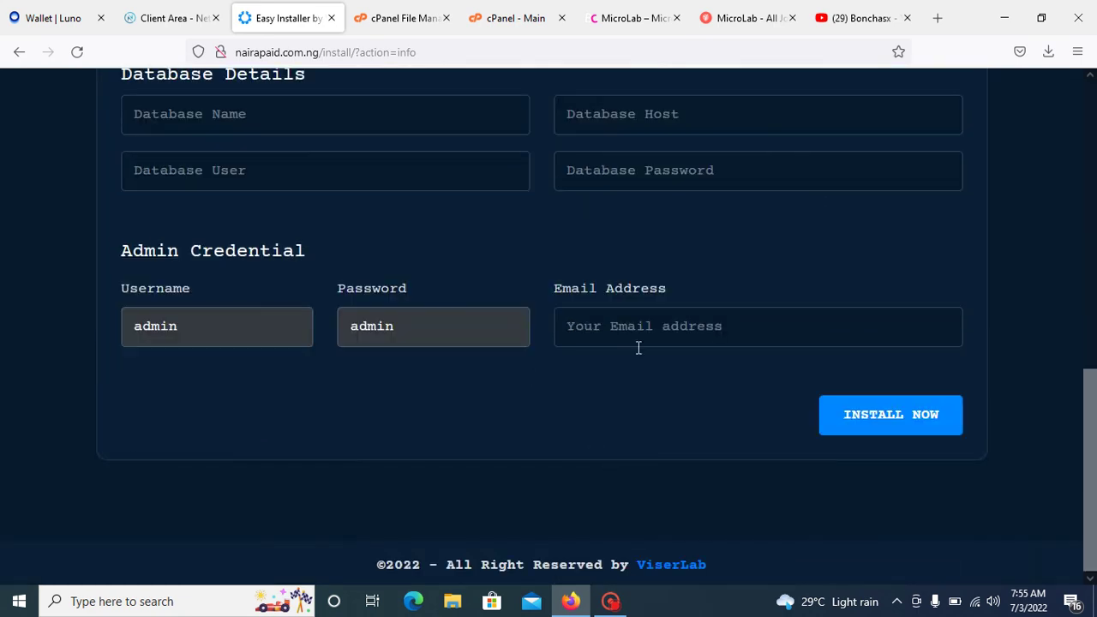
pyautogui.press('Return')
pyautogui.scroll(3, 387, 288)
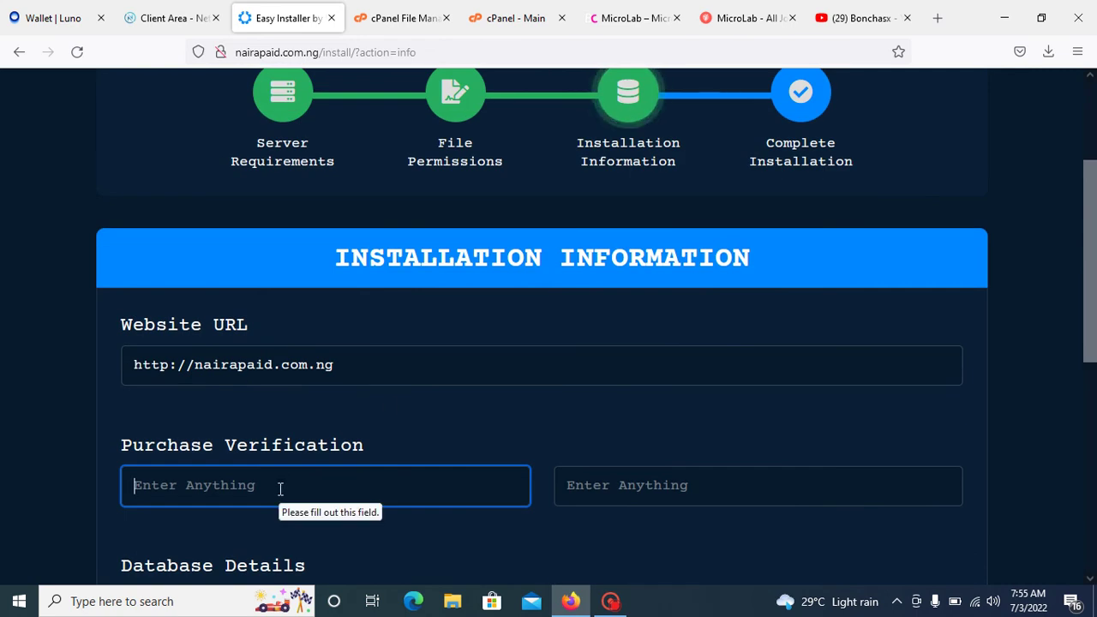
pyautogui.scroll(-4, 280, 489)
pyautogui.scroll(-2, 286, 445)
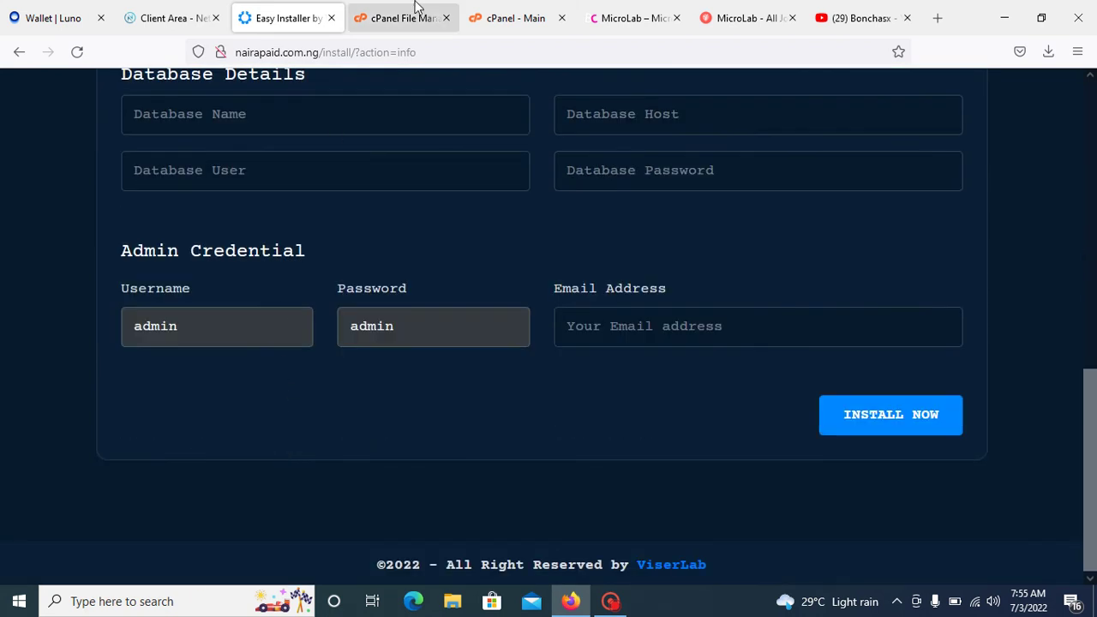
# Return to the installer and scroll to the empty Database Details and admin credential fields
pyautogui.click(634, 8)
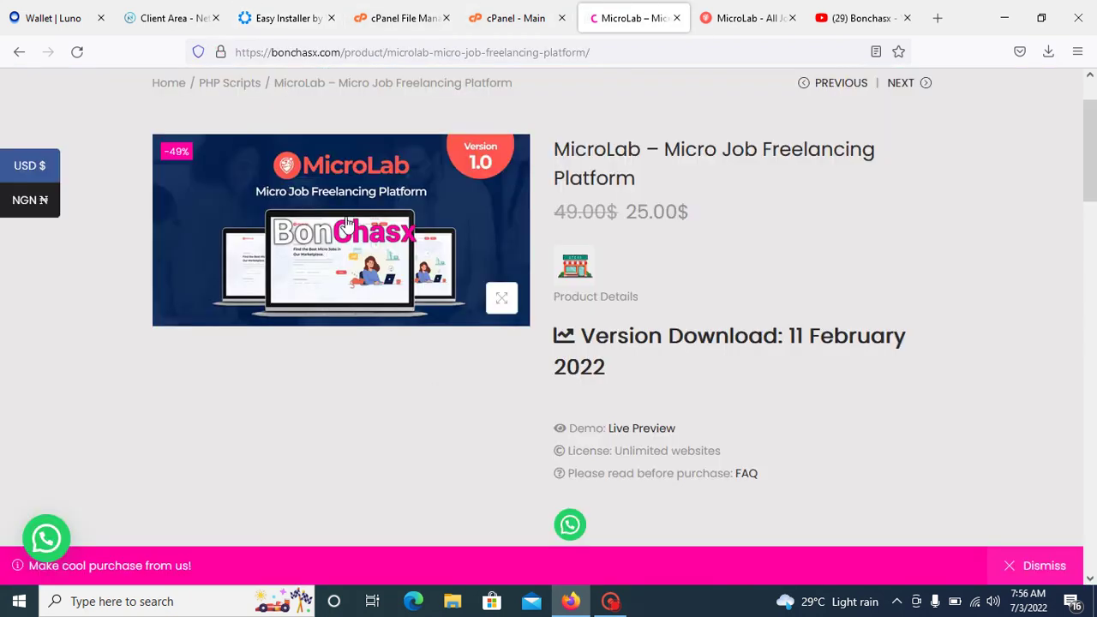
pyautogui.click(314, 19)
pyautogui.scroll(1, 396, 195)
pyautogui.scroll(2, 397, 196)
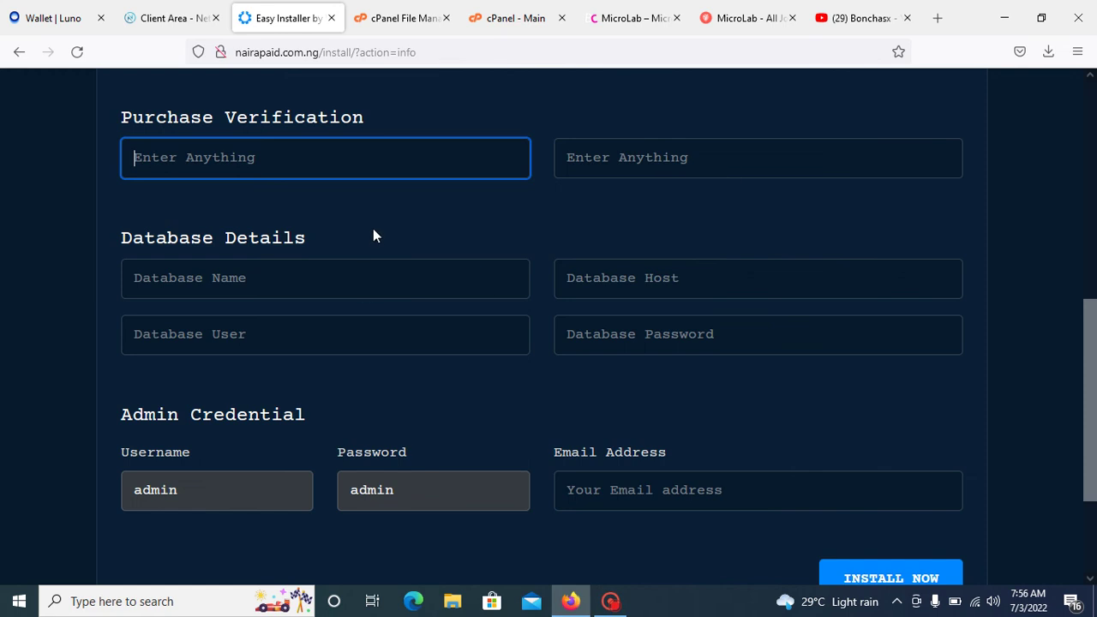
pyautogui.scroll(-3, 370, 230)
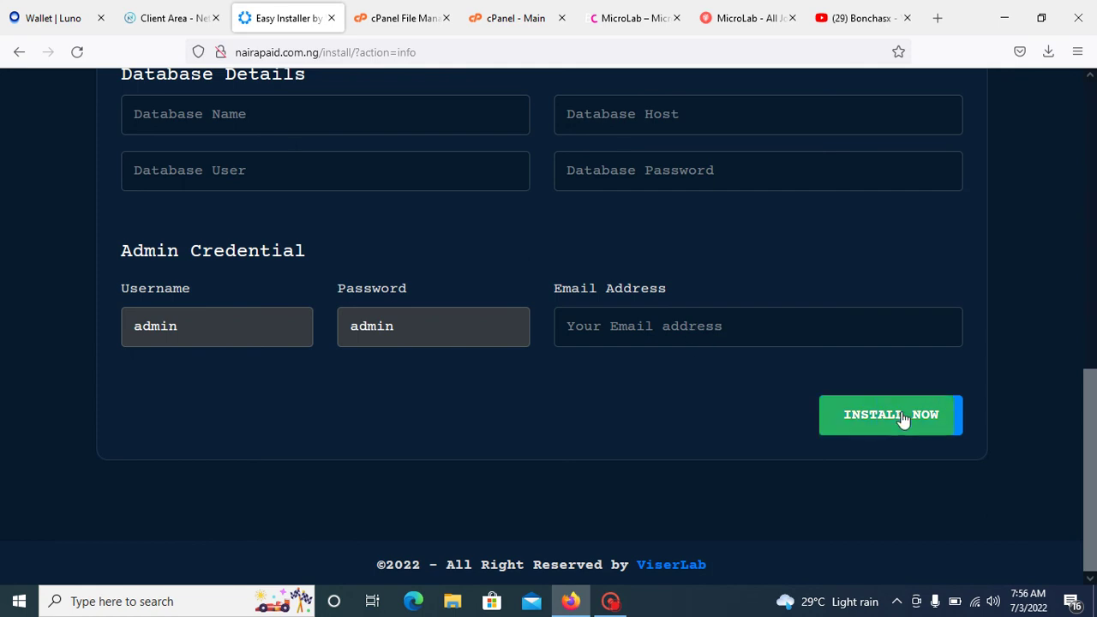
pyautogui.click(615, 609)
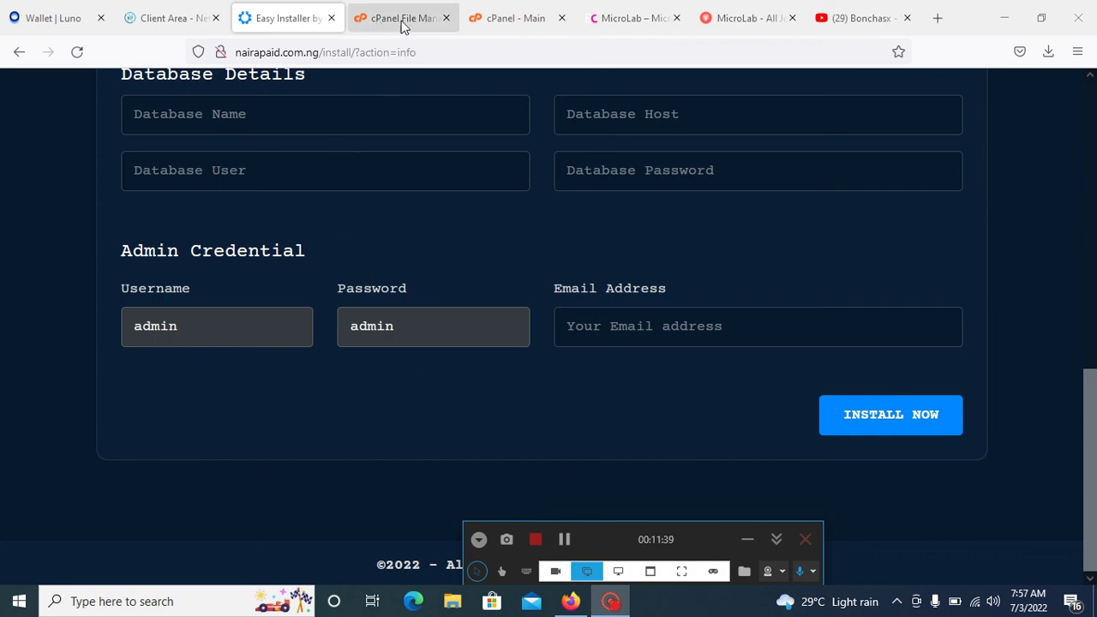
# Create a new MySQL database named hg with the MySQL Database Wizard
pyautogui.click(523, 17)
pyautogui.scroll(2, 459, 364)
pyautogui.scroll(-4, 480, 378)
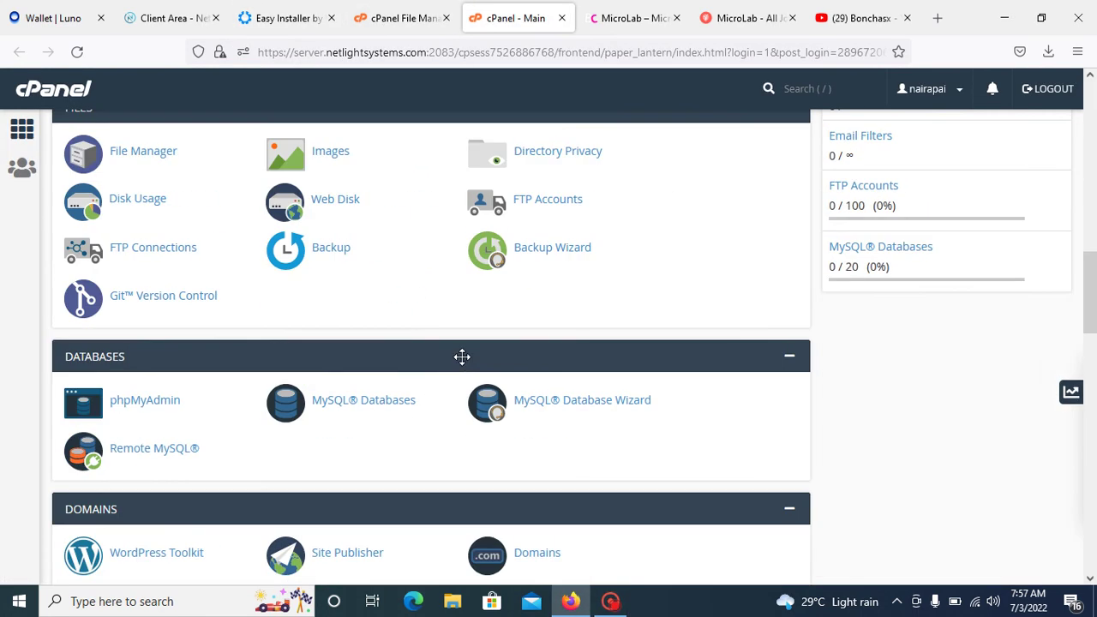
pyautogui.click(562, 406)
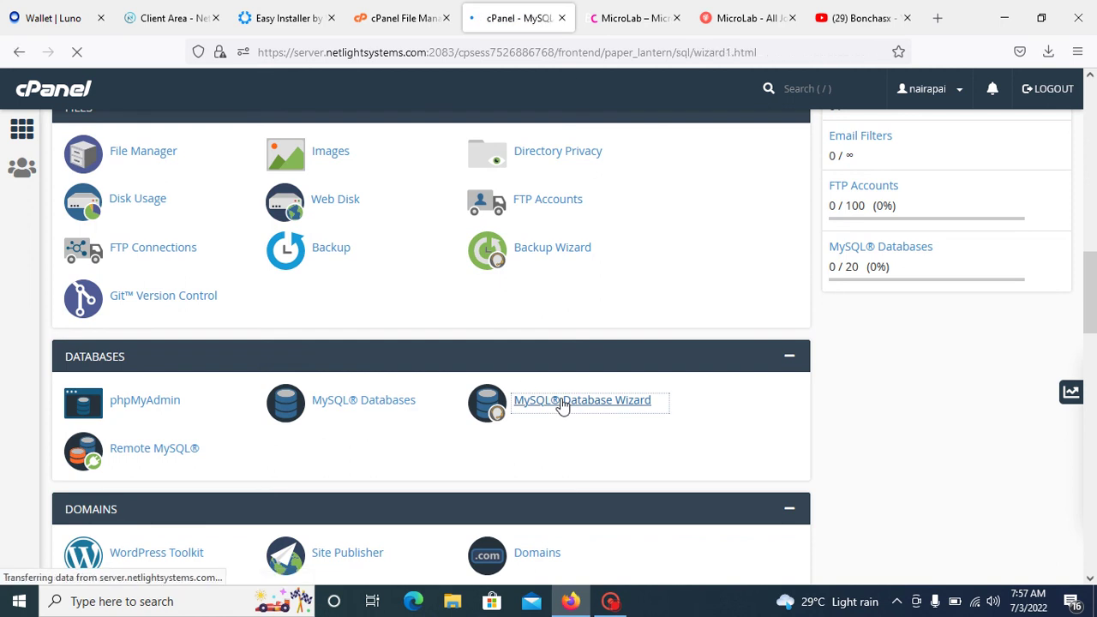
pyautogui.click(290, 325)
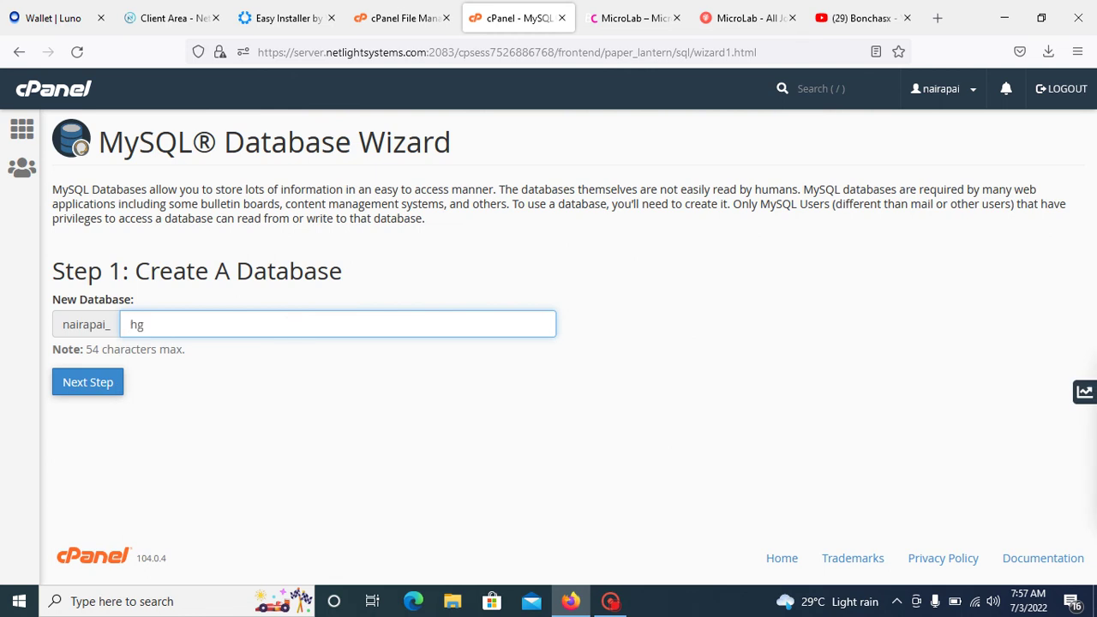
pyautogui.click(99, 383)
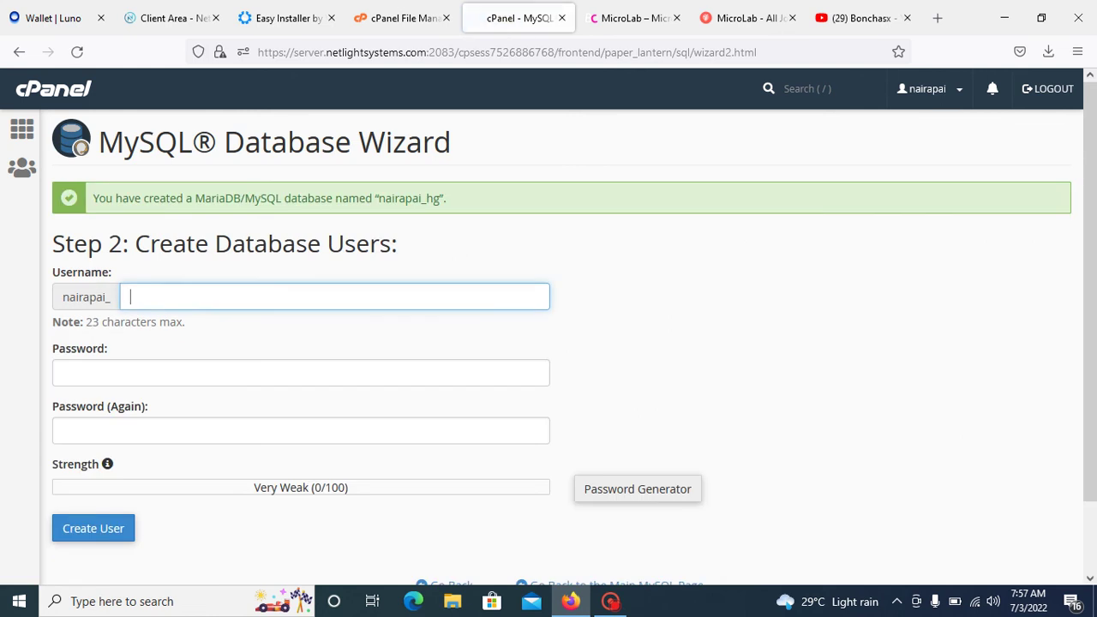
# Create database user hg with a generated, copied password and grant it all privileges
pyautogui.write('hg')
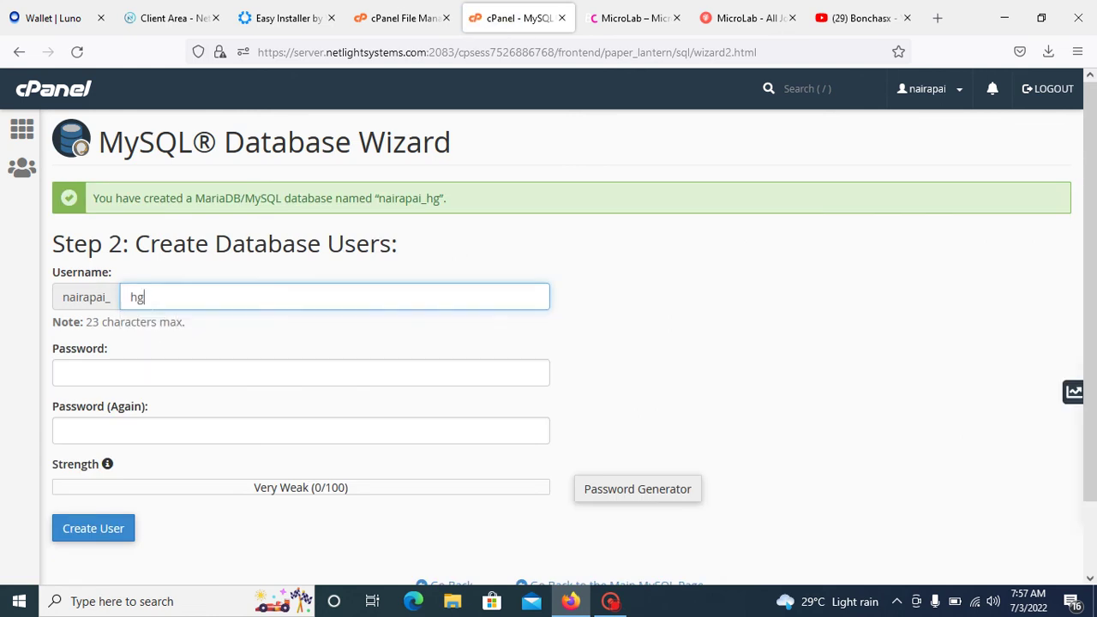
pyautogui.press('Tab')
pyautogui.click(129, 373)
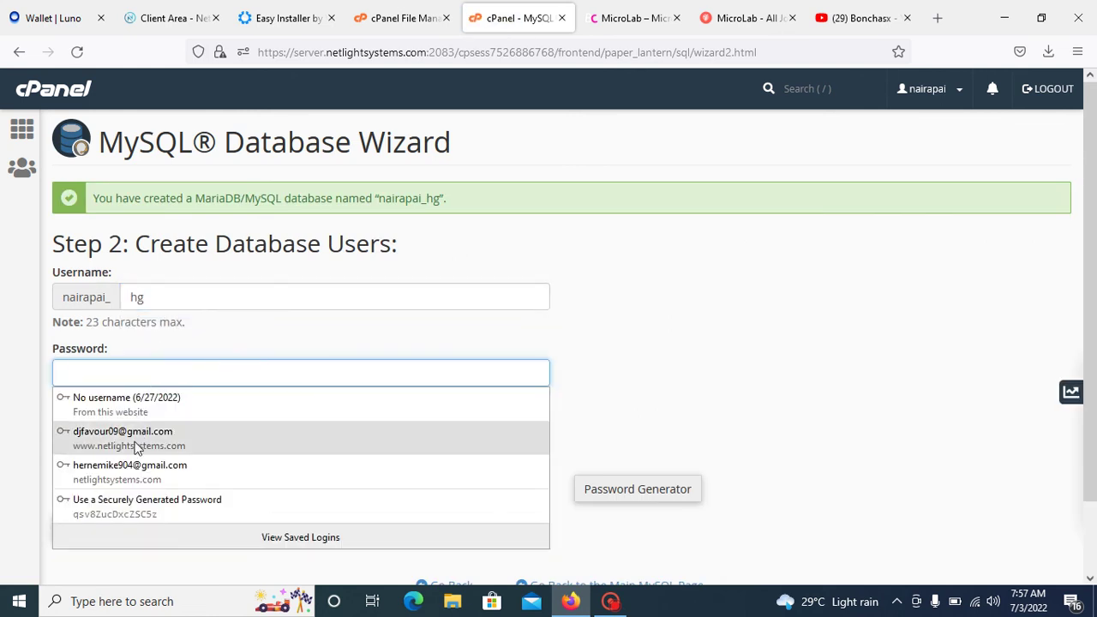
pyautogui.click(129, 511)
pyautogui.moveTo(158, 373); pyautogui.dragTo(62, 373)
pyautogui.rightClick(98, 375)
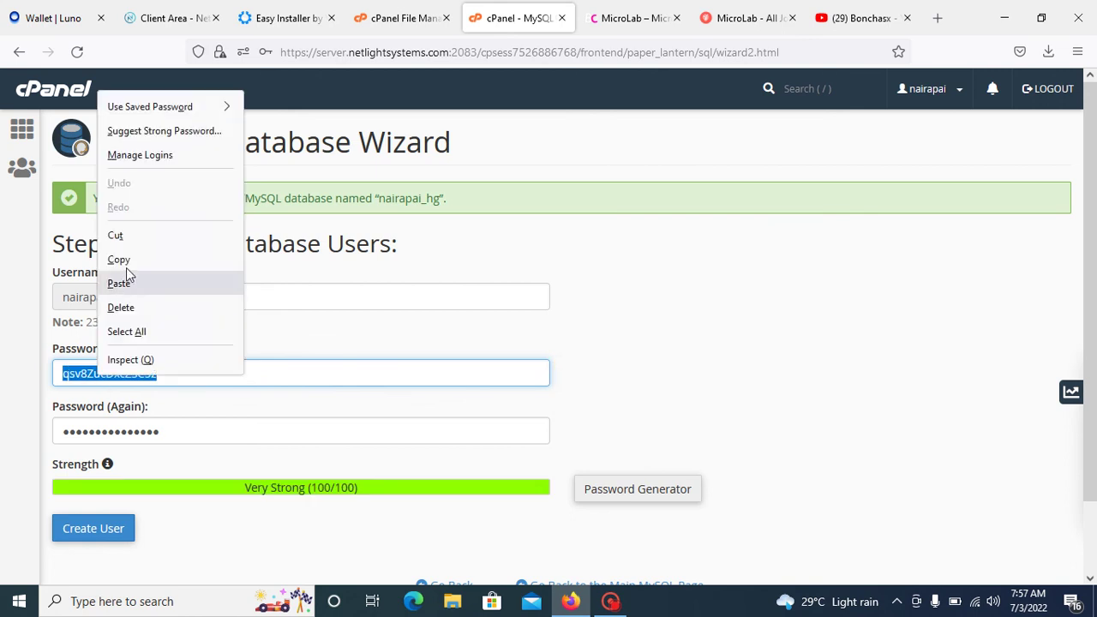
pyautogui.click(128, 260)
pyautogui.click(107, 529)
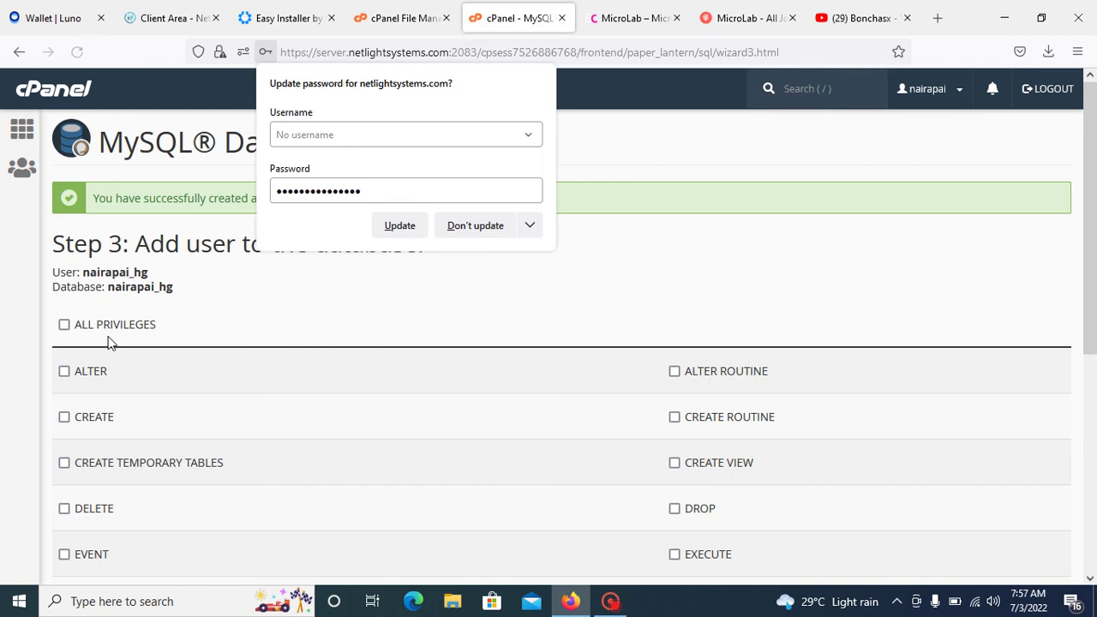
pyautogui.click(107, 325)
pyautogui.scroll(-3, 126, 473)
pyautogui.click(115, 546)
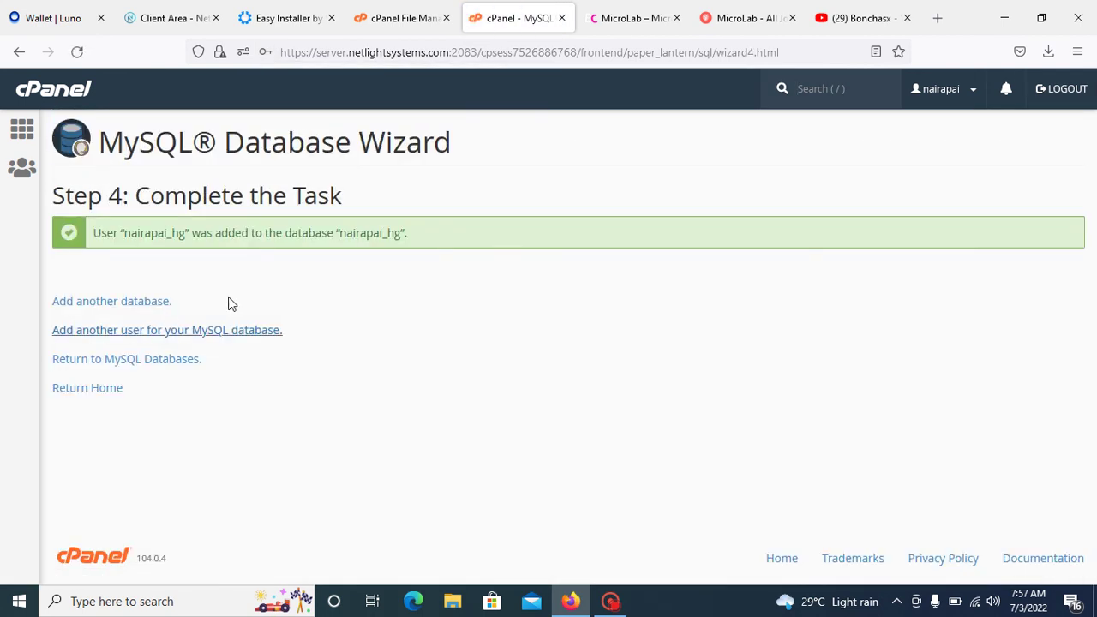
# Paste the copied user password into Database Password and set Database Host to localhost
pyautogui.click(261, 15)
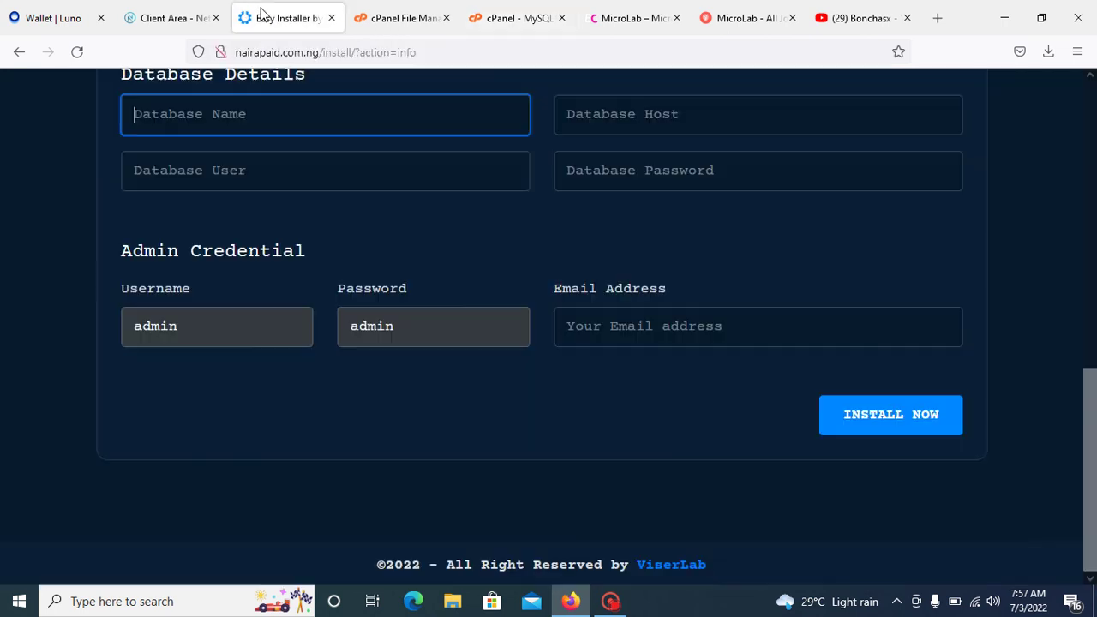
pyautogui.rightClick(235, 126)
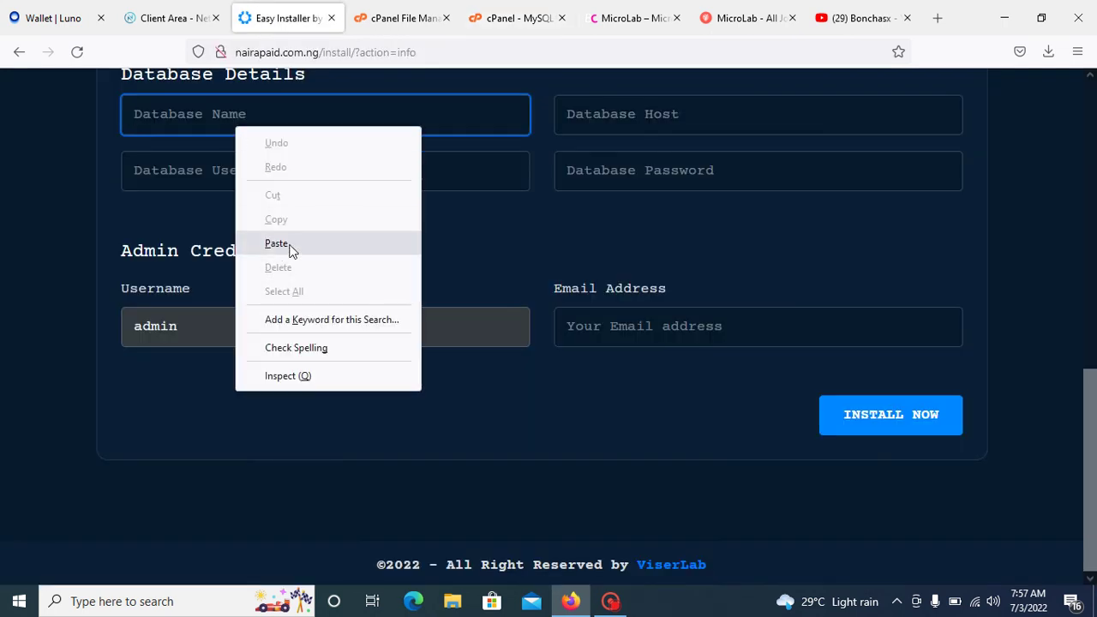
pyautogui.click(631, 171)
pyautogui.click(632, 171)
pyautogui.rightClick(631, 175)
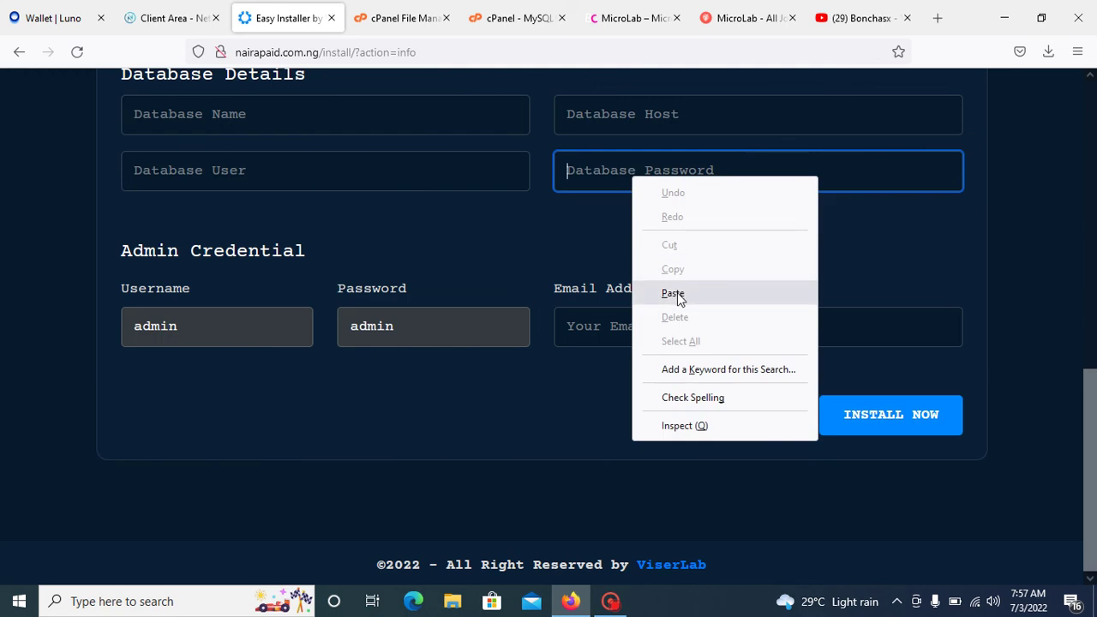
pyautogui.click(678, 289)
pyautogui.click(637, 129)
pyautogui.click(637, 129)
pyautogui.click(632, 144)
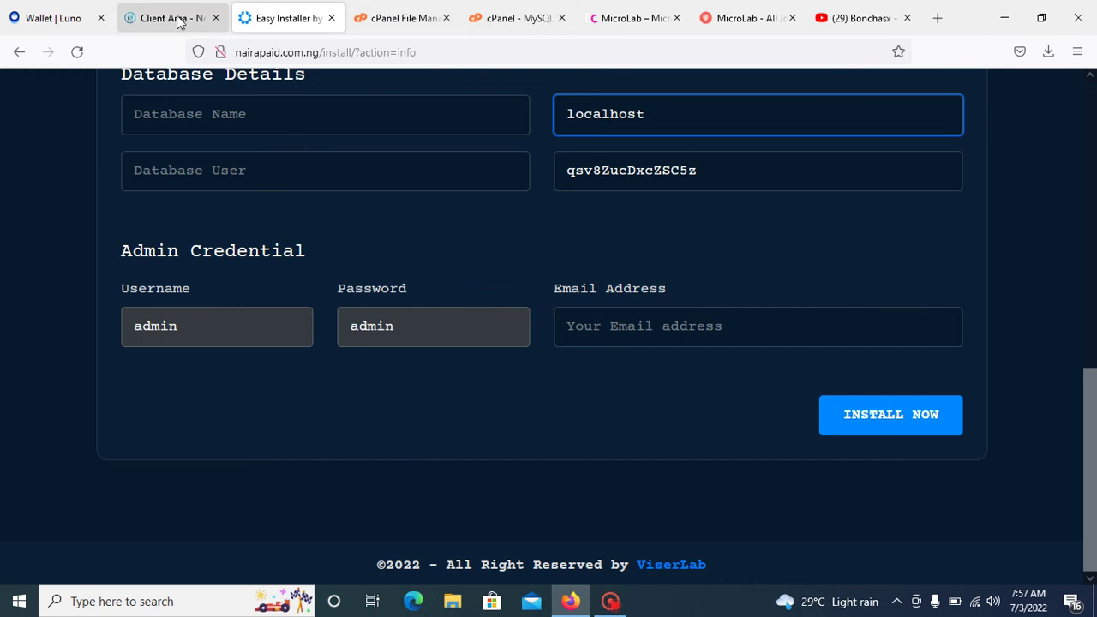
# Copy nairapai_hg from the wizard and paste it as Database Name and Database User
pyautogui.click(510, 17)
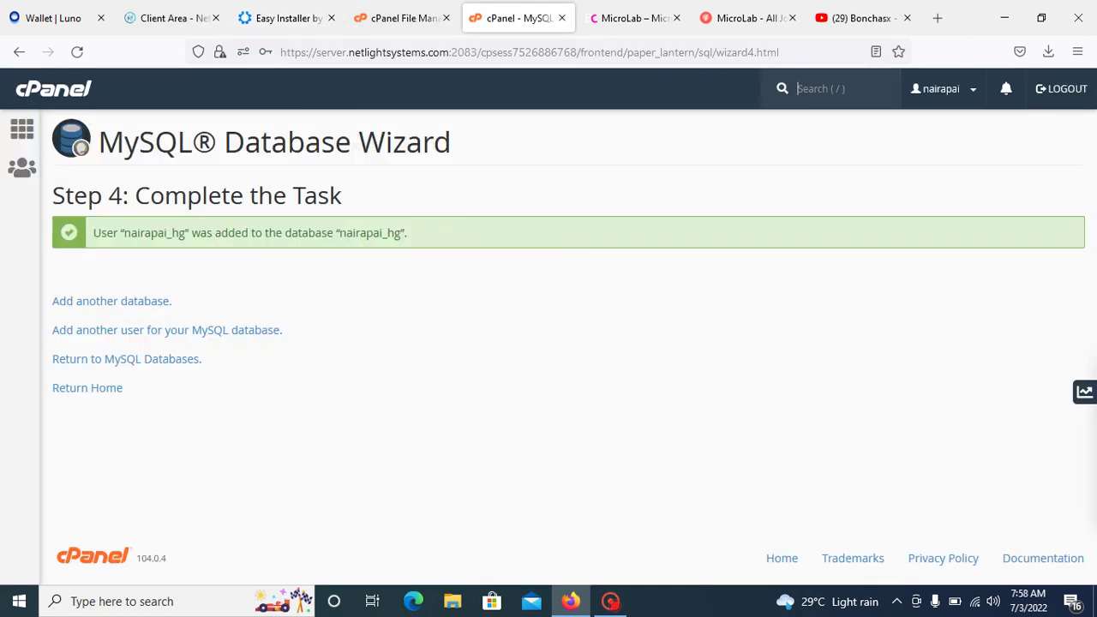
pyautogui.moveTo(340, 233); pyautogui.dragTo(402, 233)
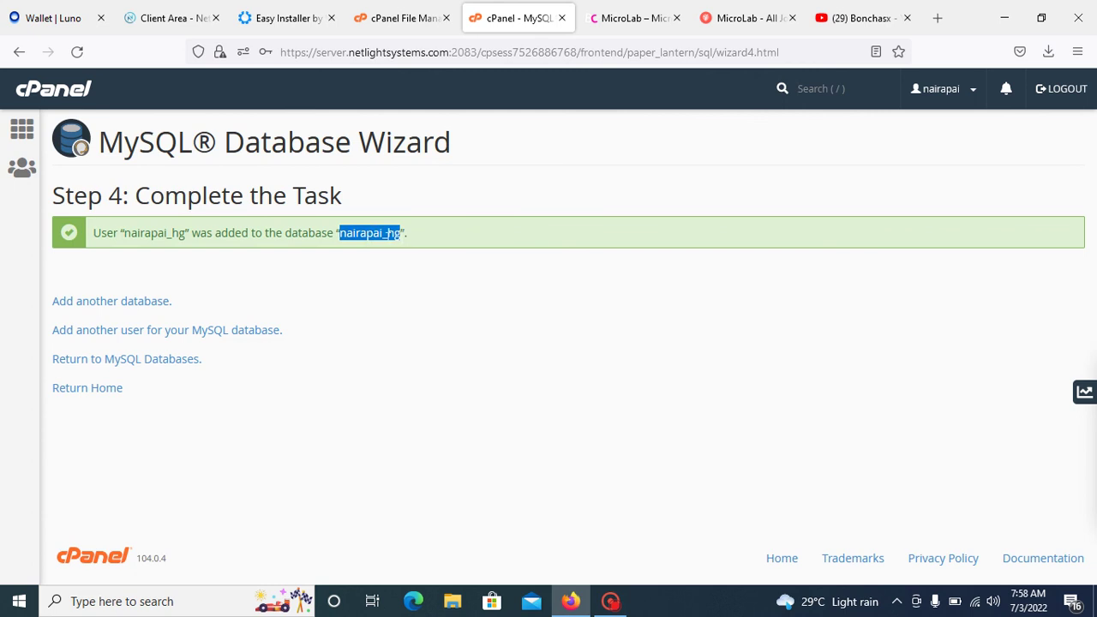
pyautogui.rightClick(384, 233)
pyautogui.click(404, 255)
pyautogui.click(278, 17)
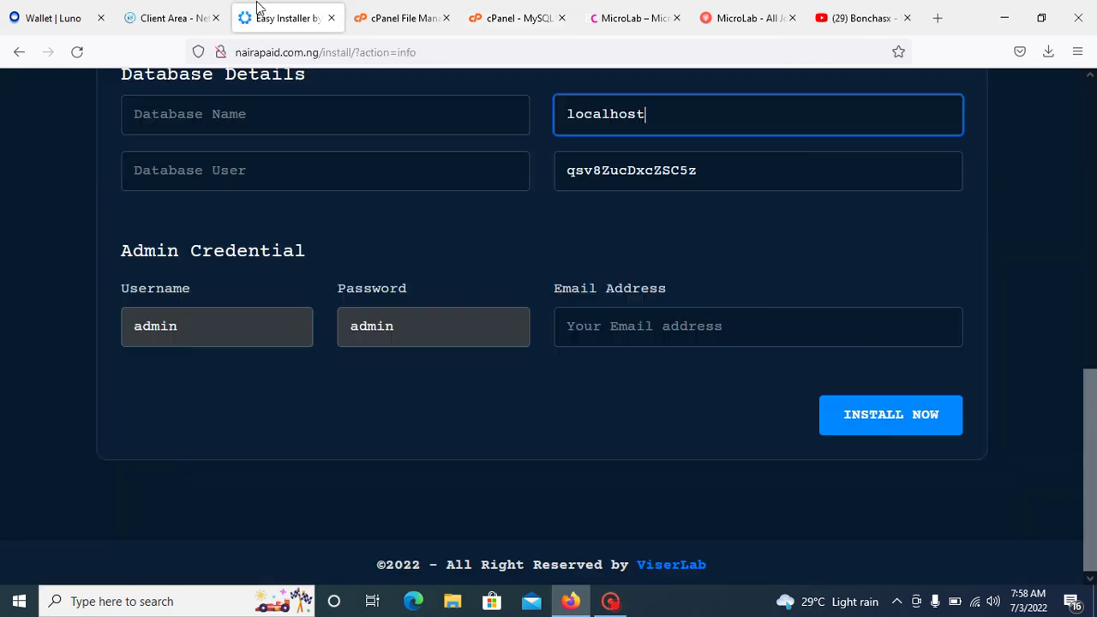
pyautogui.rightClick(267, 129)
pyautogui.click(303, 245)
pyautogui.rightClick(260, 187)
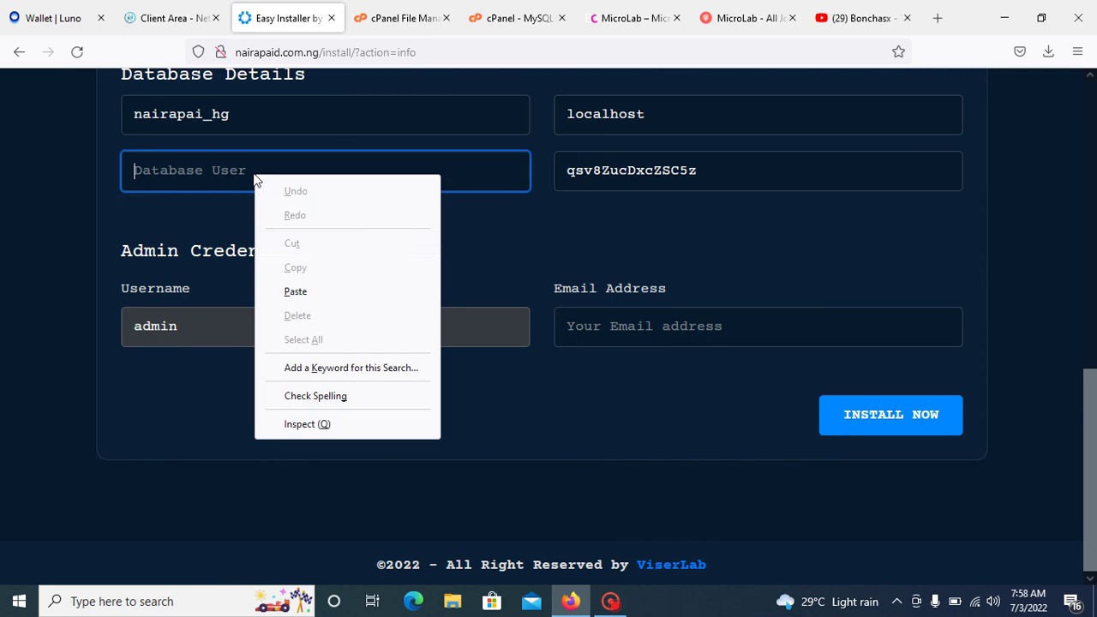
pyautogui.click(311, 288)
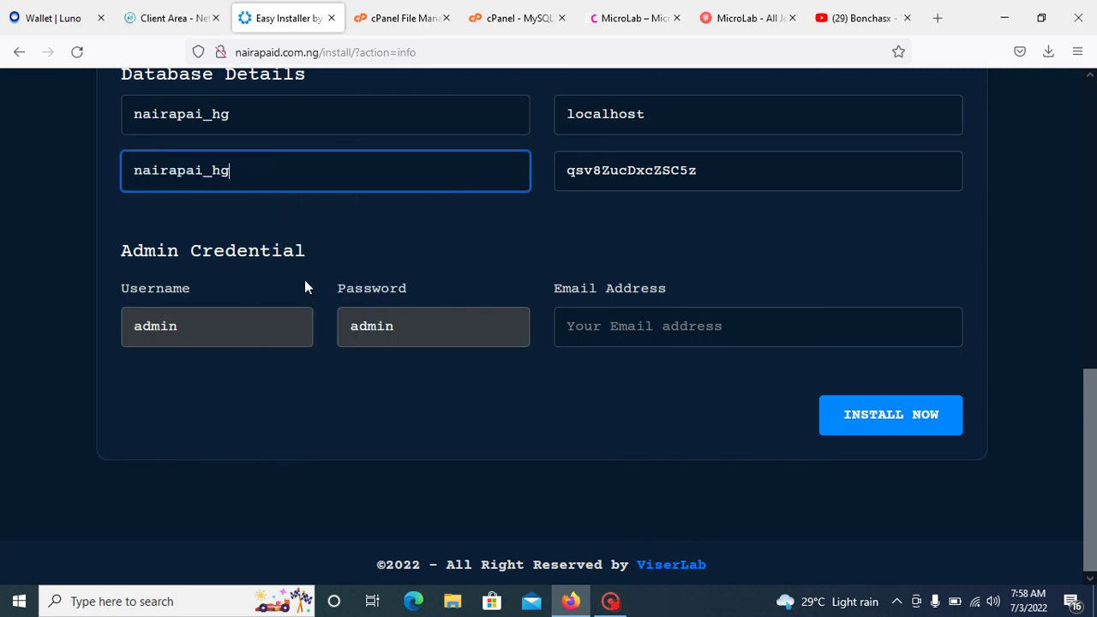
# Fill the admin email address from the saved suggestion and start the installation
pyautogui.click(603, 333)
pyautogui.write('a')
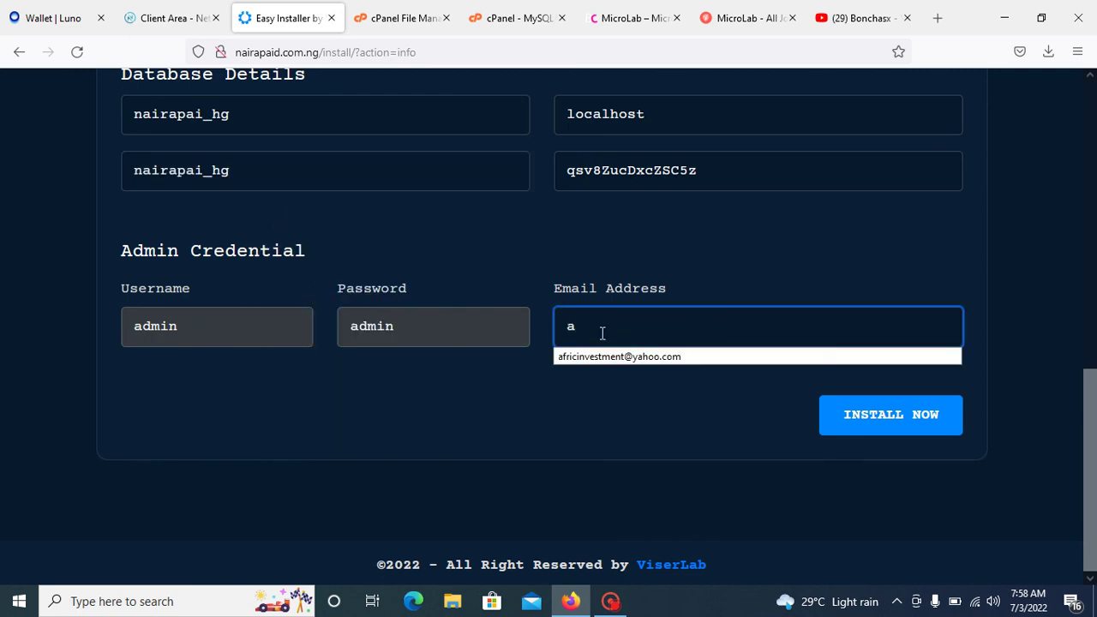
pyautogui.press('BackSpace')
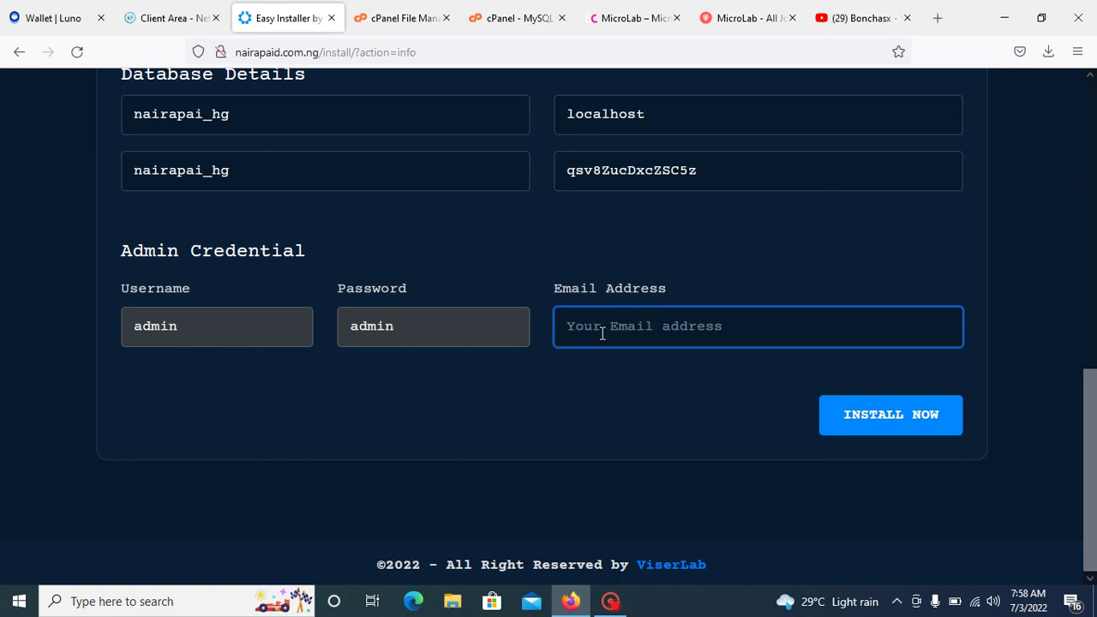
pyautogui.write('a')
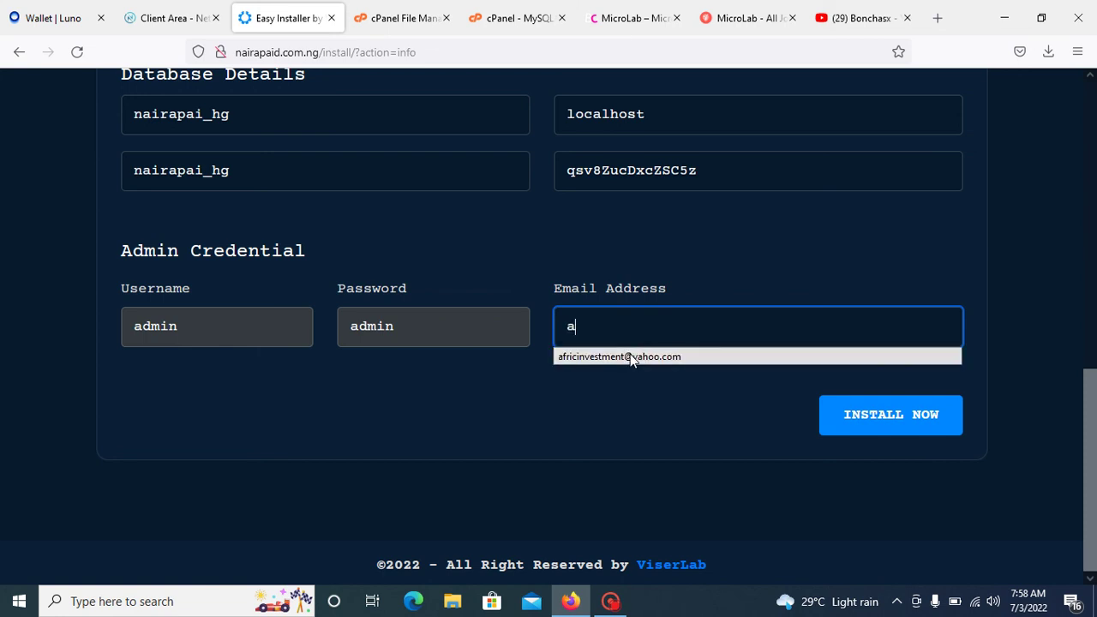
pyautogui.click(630, 356)
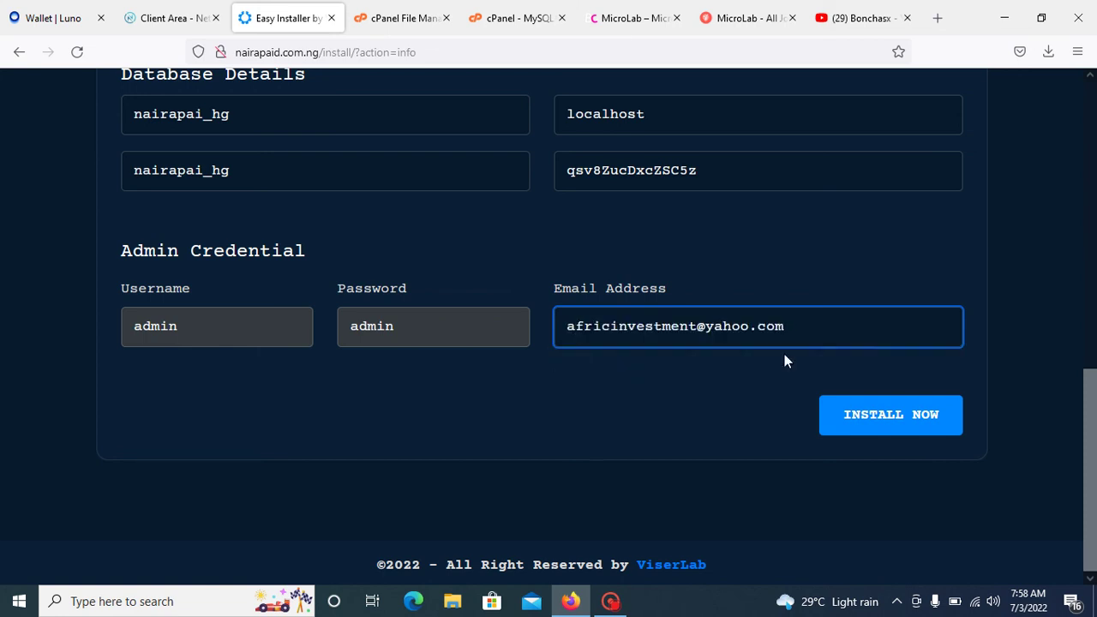
pyautogui.click(891, 420)
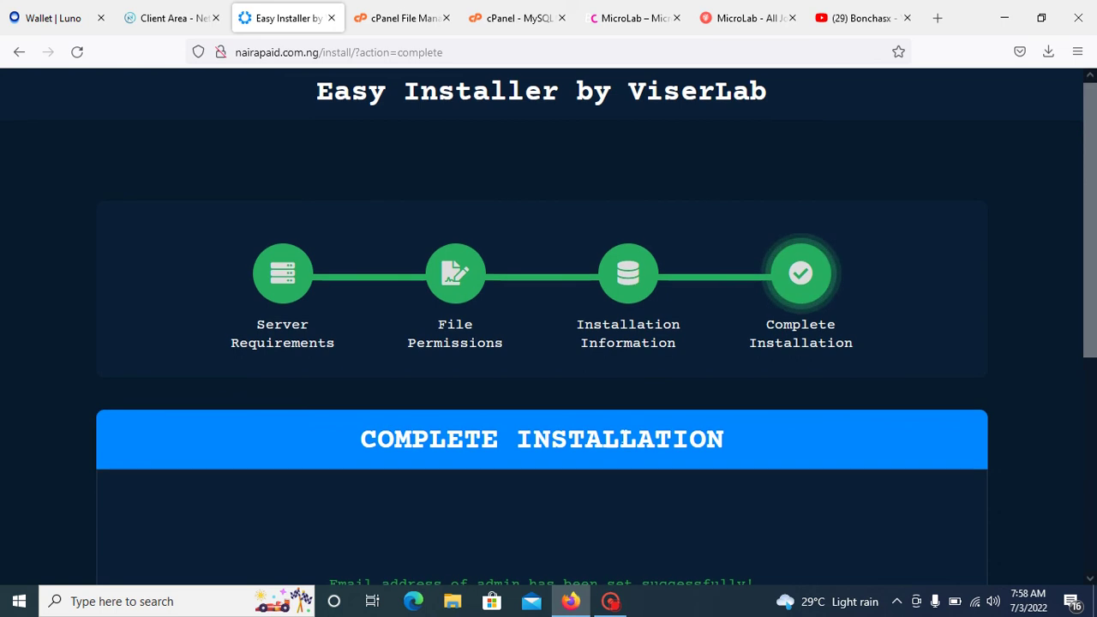
# Review the Complete Installation messages: admin email set and the install-folder deletion warning
pyautogui.scroll(-3, 622, 437)
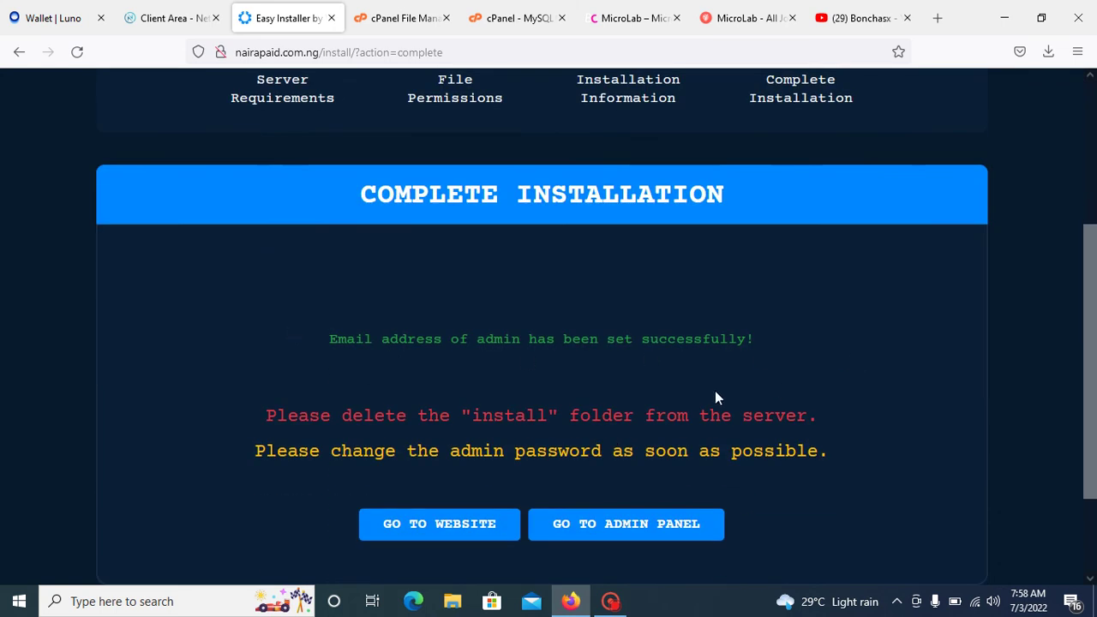
pyautogui.scroll(2, 627, 405)
pyautogui.scroll(-3, 625, 403)
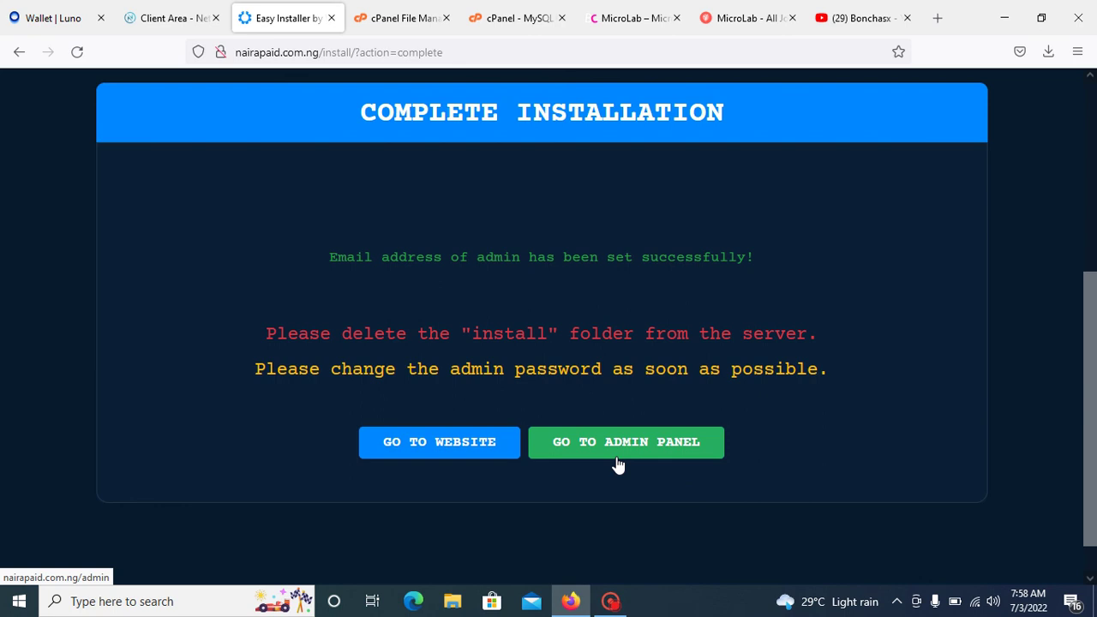
# Open the newly installed MicroLab website and accept its cookie notice
pyautogui.click(446, 454)
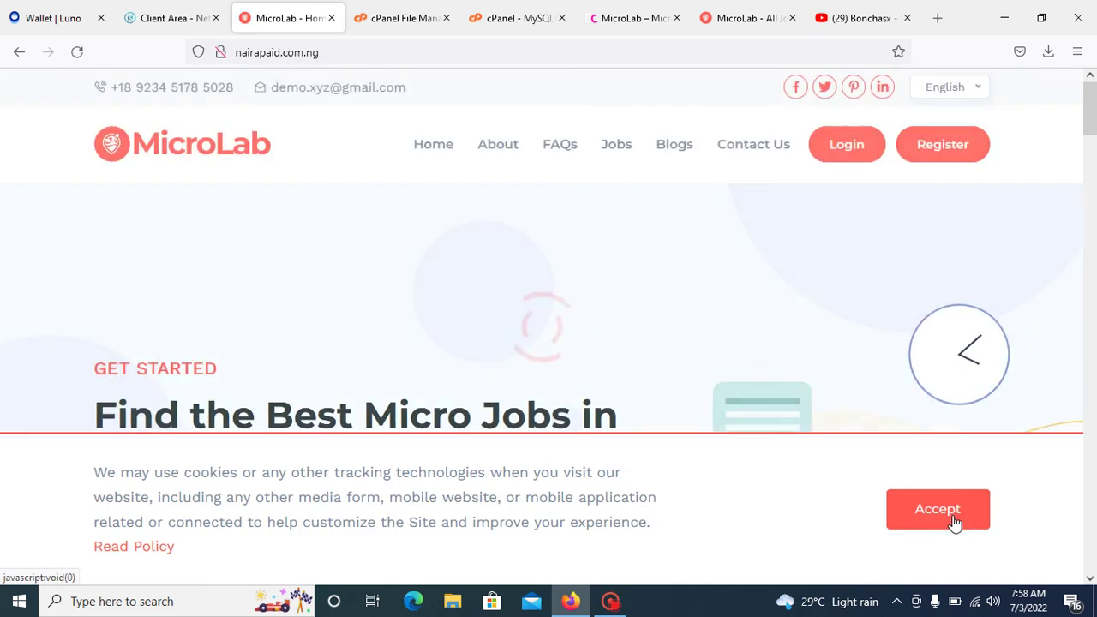
pyautogui.click(953, 520)
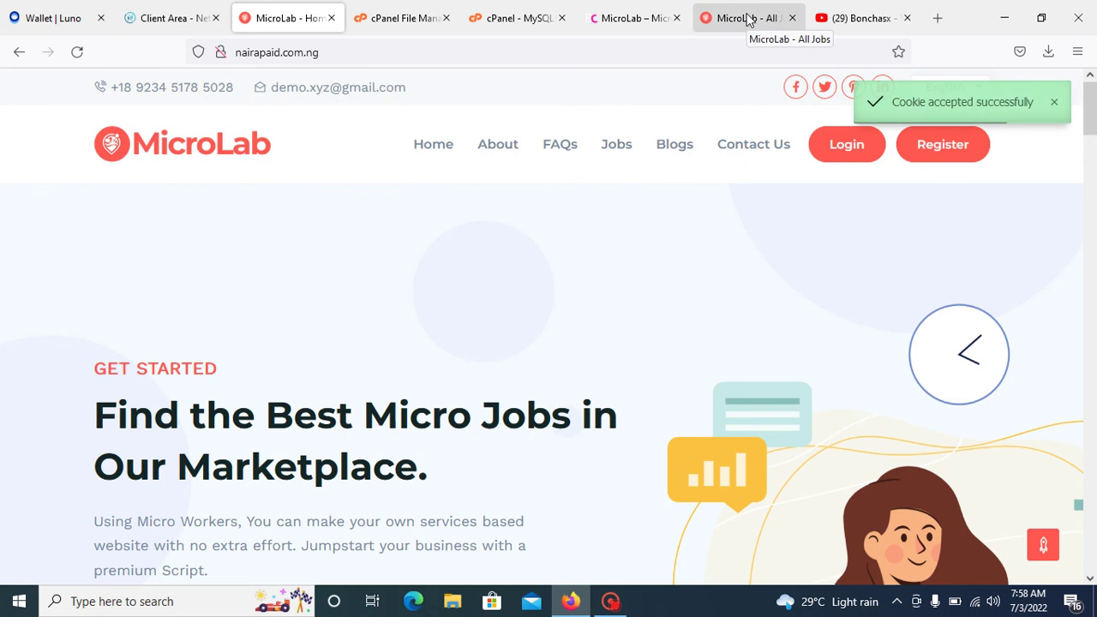
pyautogui.scroll(-3, 458, 275)
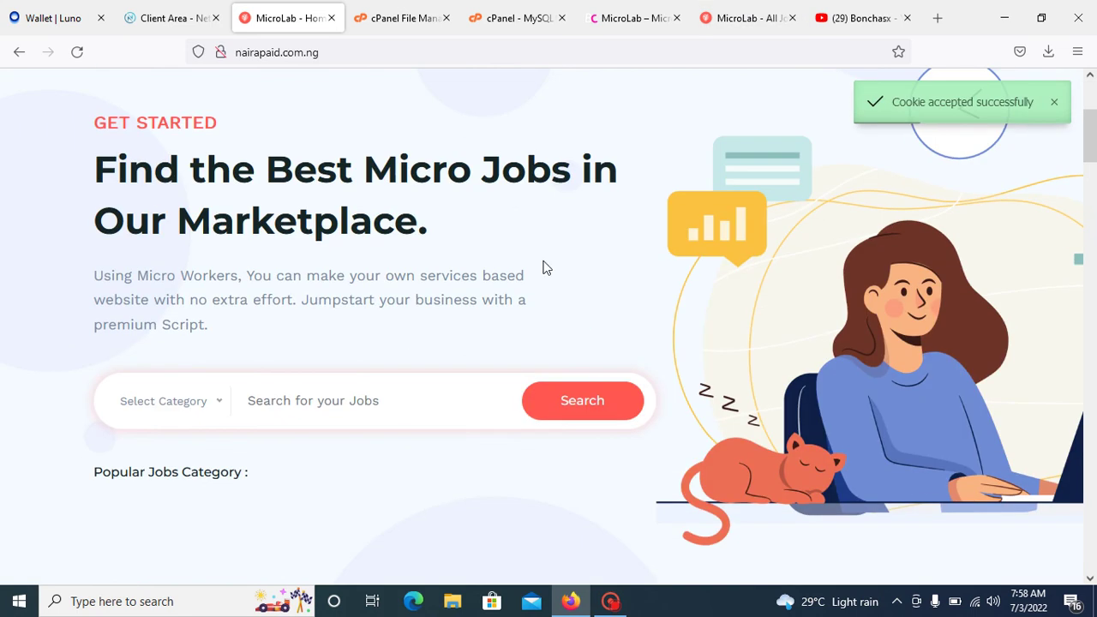
# Load the demo site's homepage in the other tab for comparison
pyautogui.click(714, 26)
pyautogui.scroll(1, 248, 168)
pyautogui.click(212, 150)
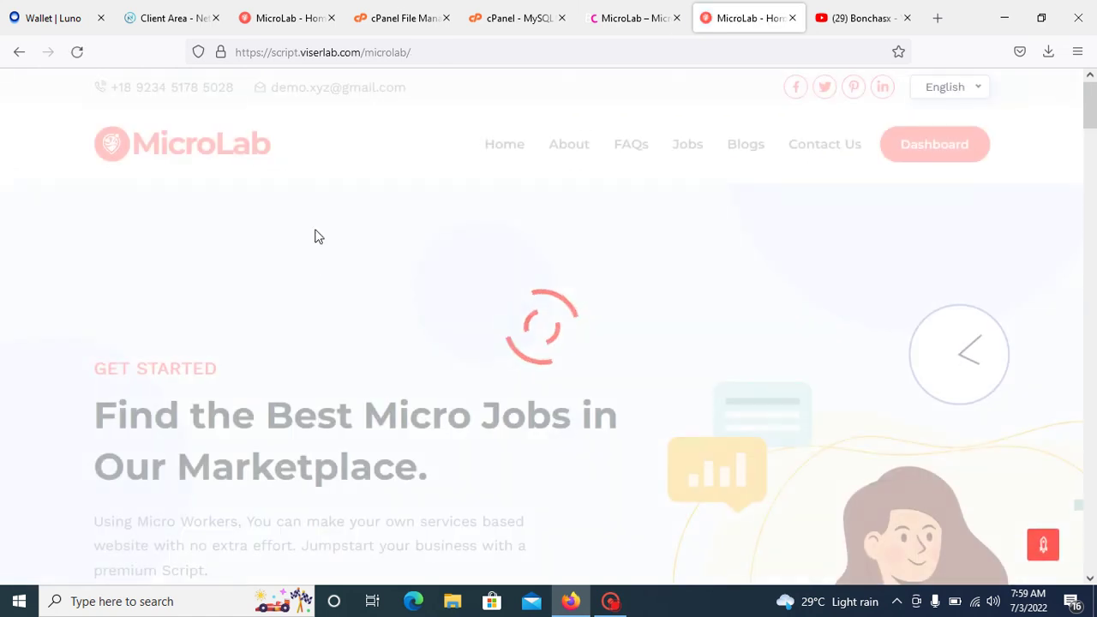
# Scroll through the installed homepage's freelancer, job and blog sections, then return to the completion page
pyautogui.click(253, 17)
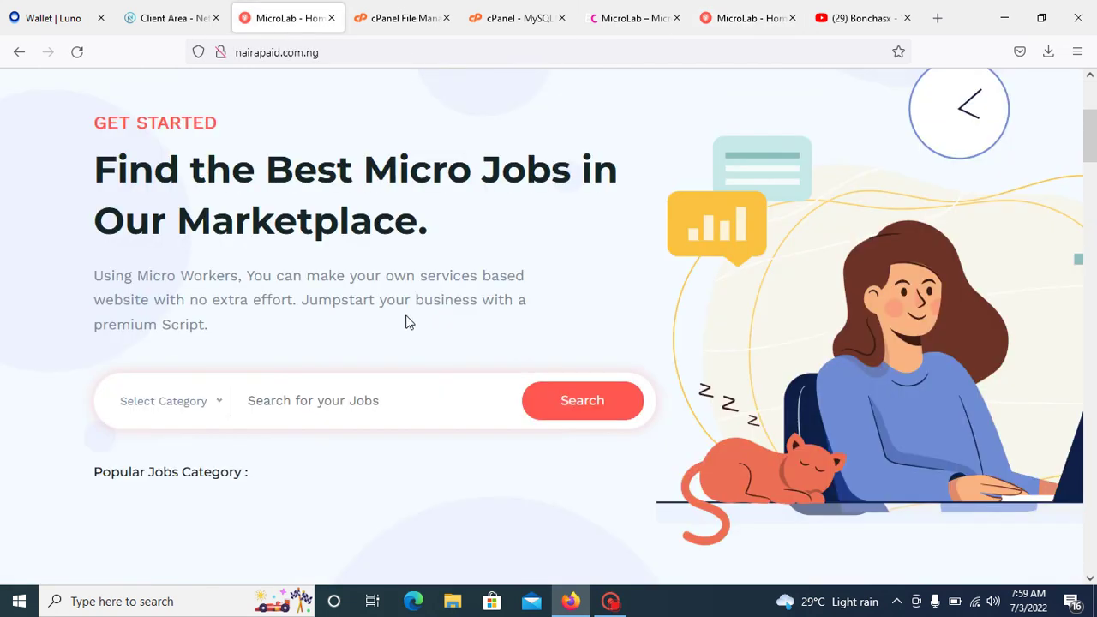
pyautogui.scroll(-2, 406, 320)
pyautogui.scroll(-15, 406, 321)
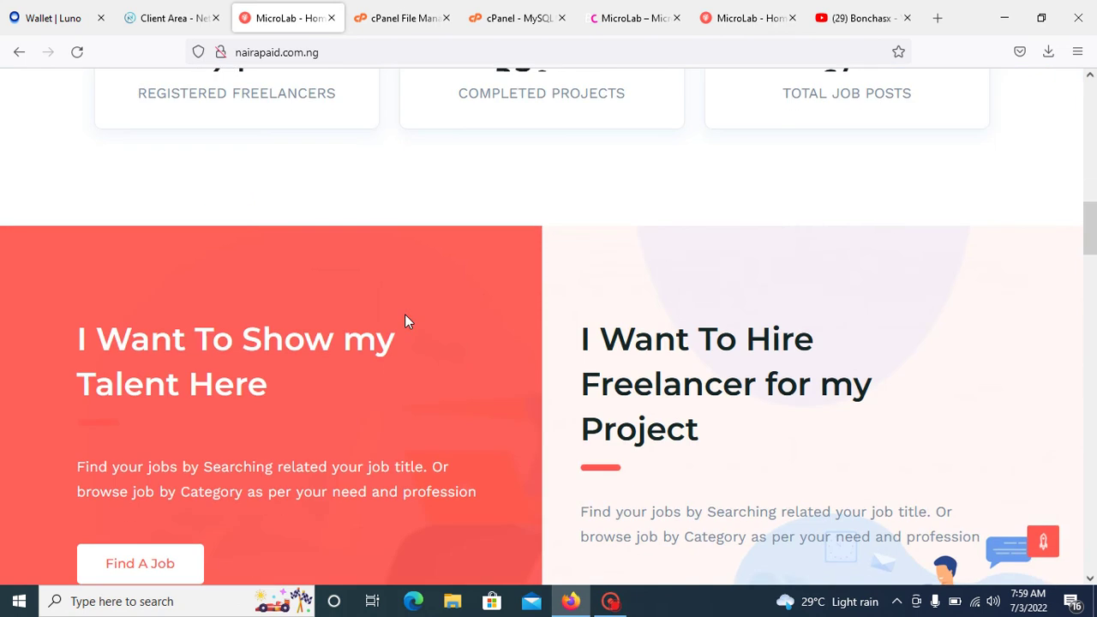
pyautogui.scroll(-12, 406, 321)
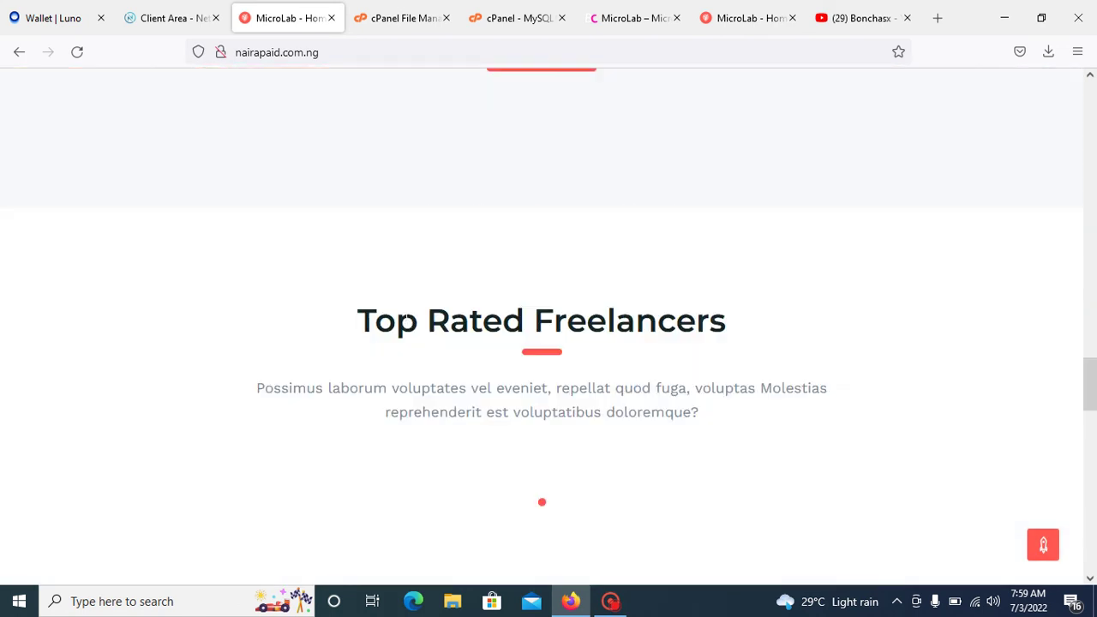
pyautogui.scroll(-12, 407, 321)
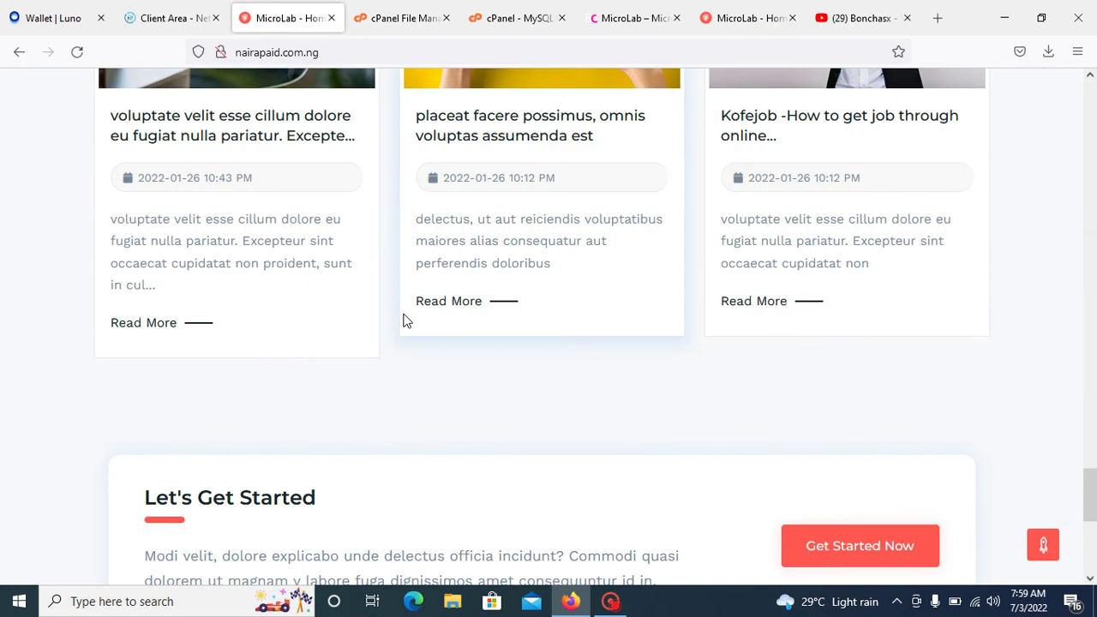
pyautogui.scroll(-2, 404, 319)
pyautogui.scroll(10, 405, 319)
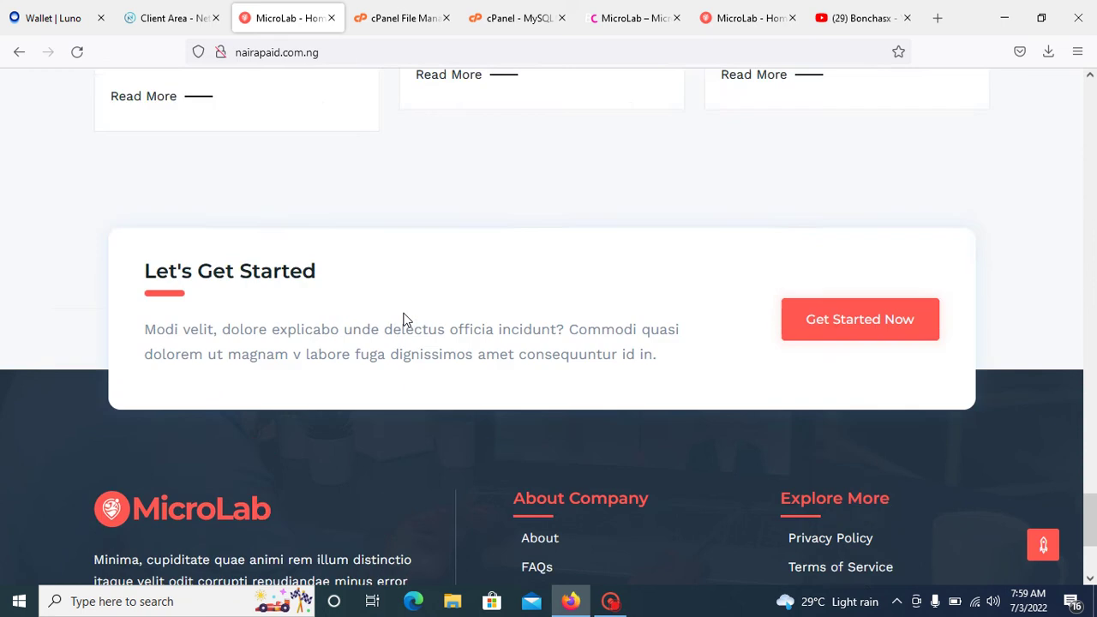
pyautogui.scroll(12, 405, 319)
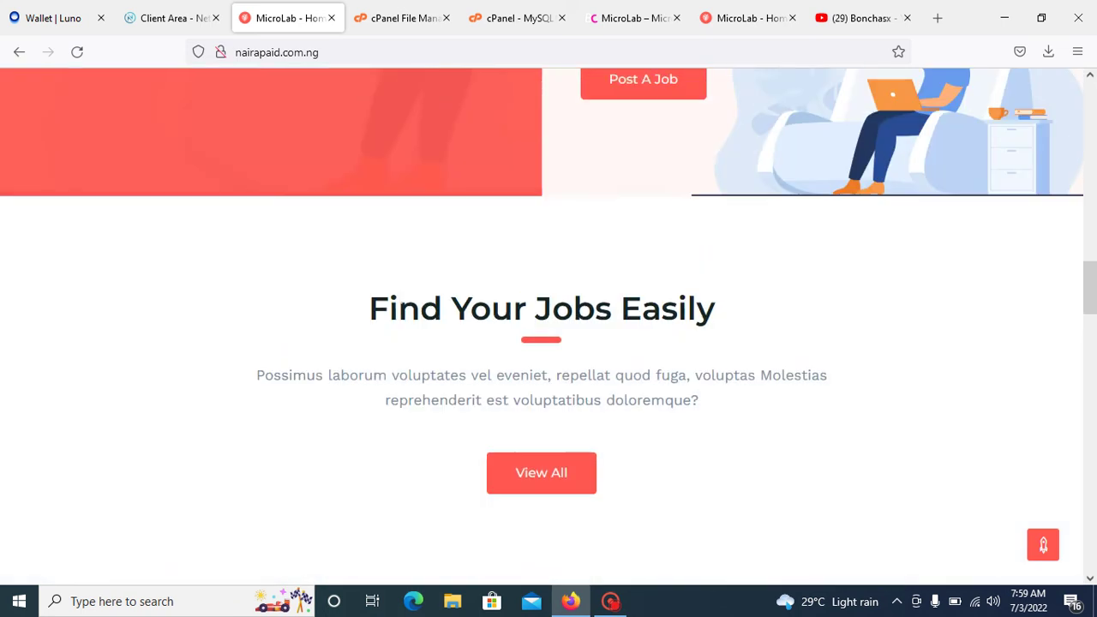
pyautogui.scroll(8, 396, 291)
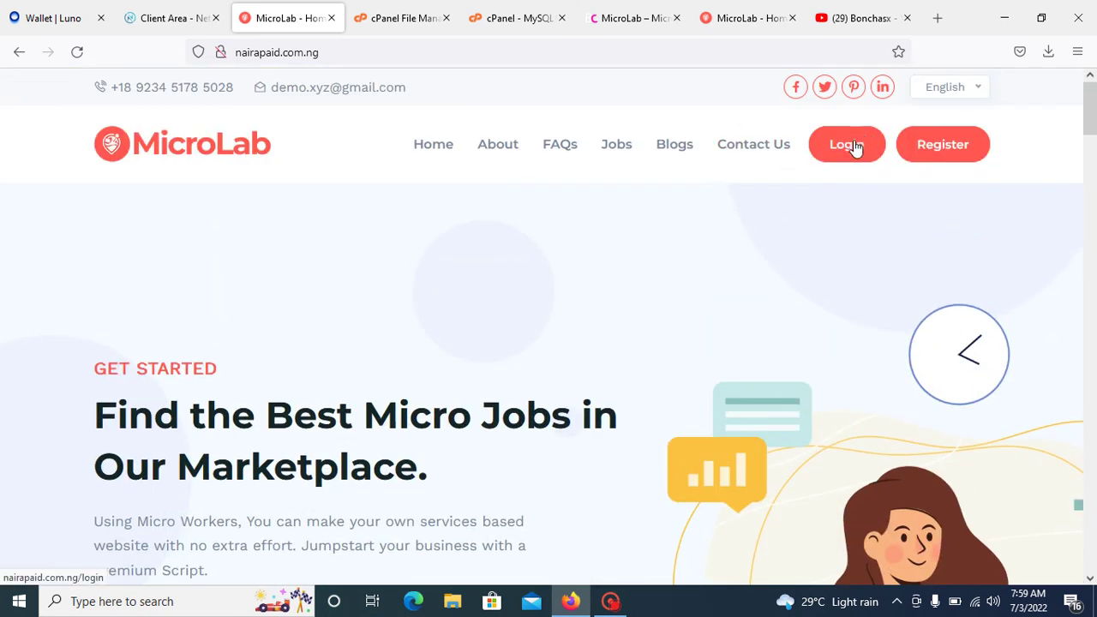
pyautogui.click(19, 51)
# Log in to the MicroLab admin panel with username admin and the account password
pyautogui.click(672, 456)
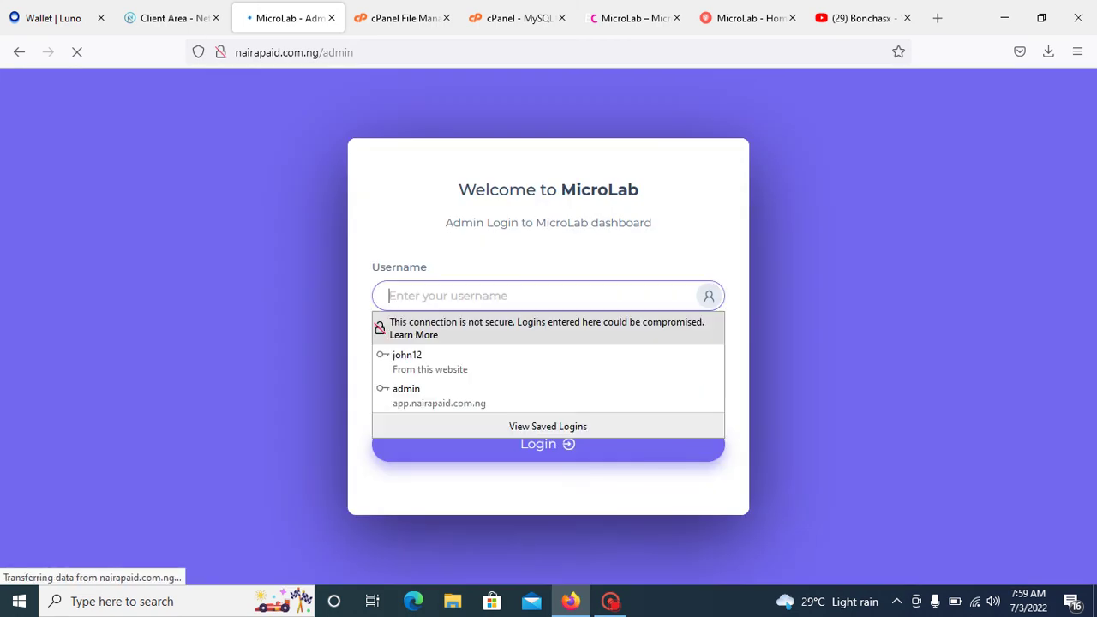
pyautogui.write('admin')
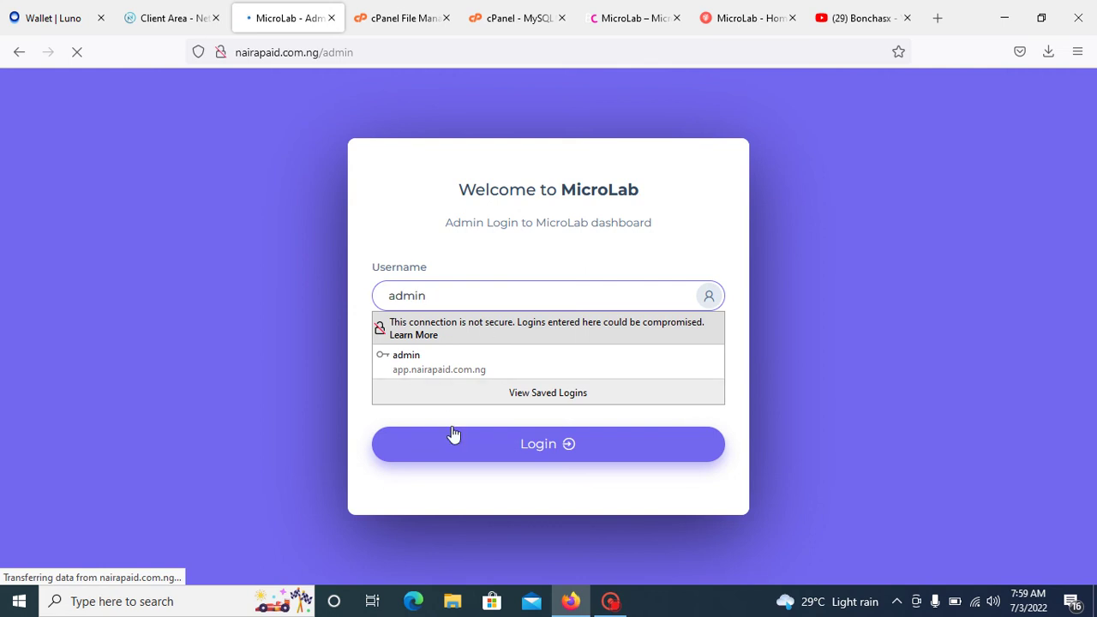
pyautogui.press('Tab')
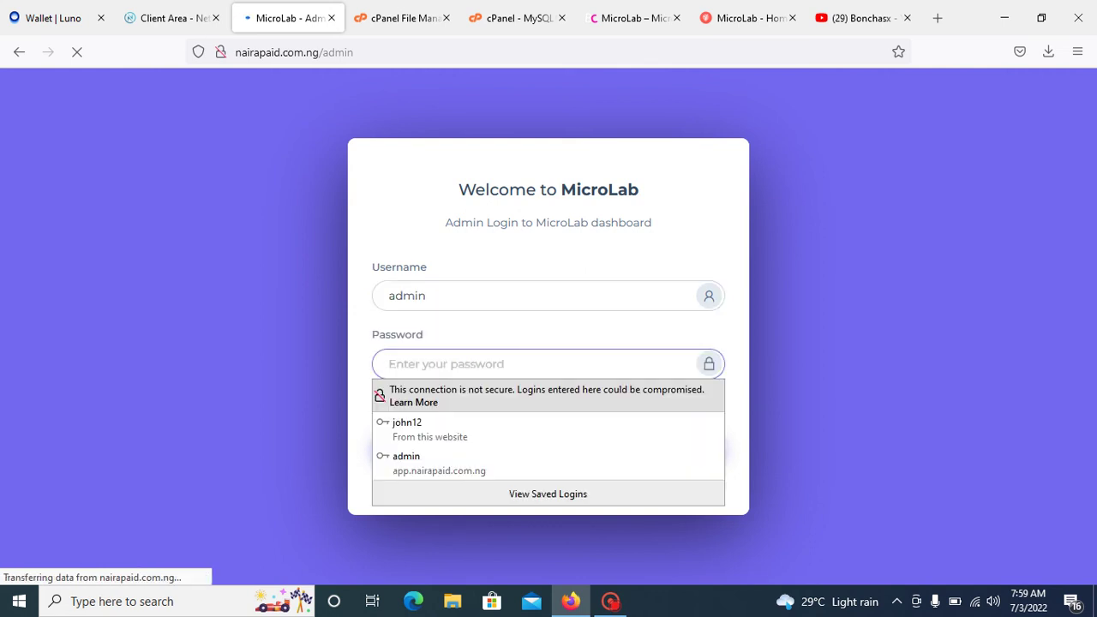
pyautogui.write('a')
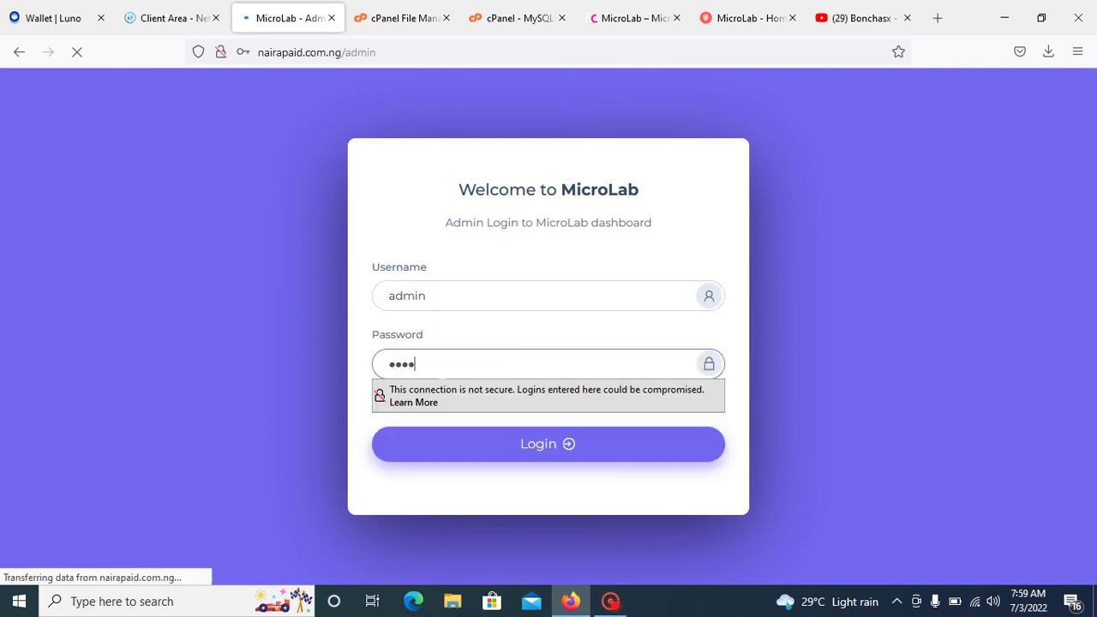
pyautogui.write('dmin')
pyautogui.click(448, 442)
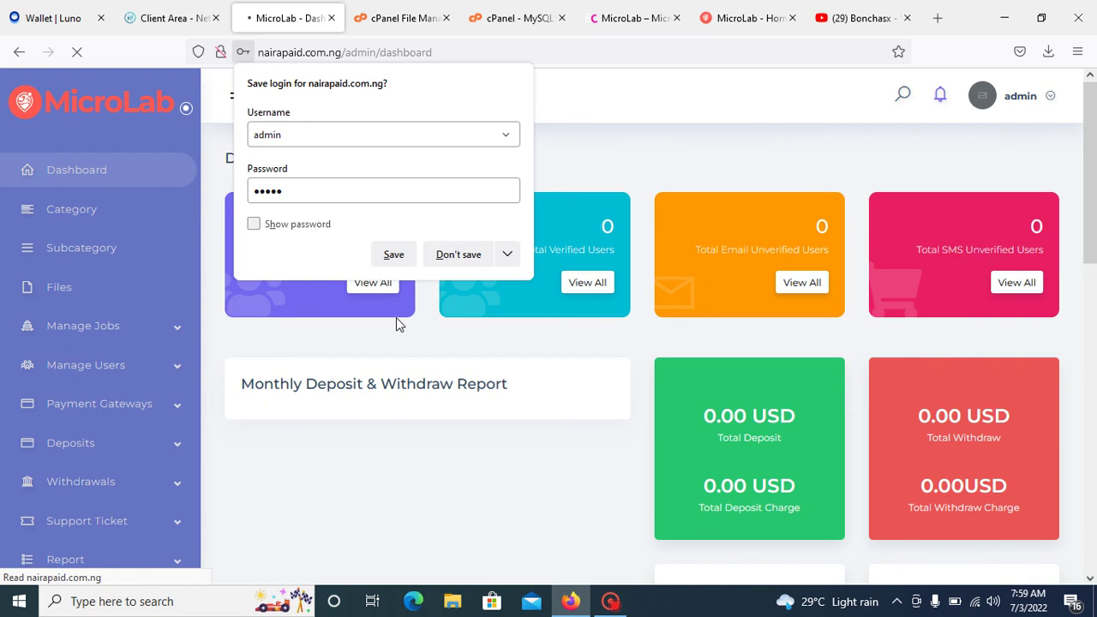
# Decline Firefox's save-login prompt and review the dashboard's zero user, deposit and job totals
pyautogui.click(414, 326)
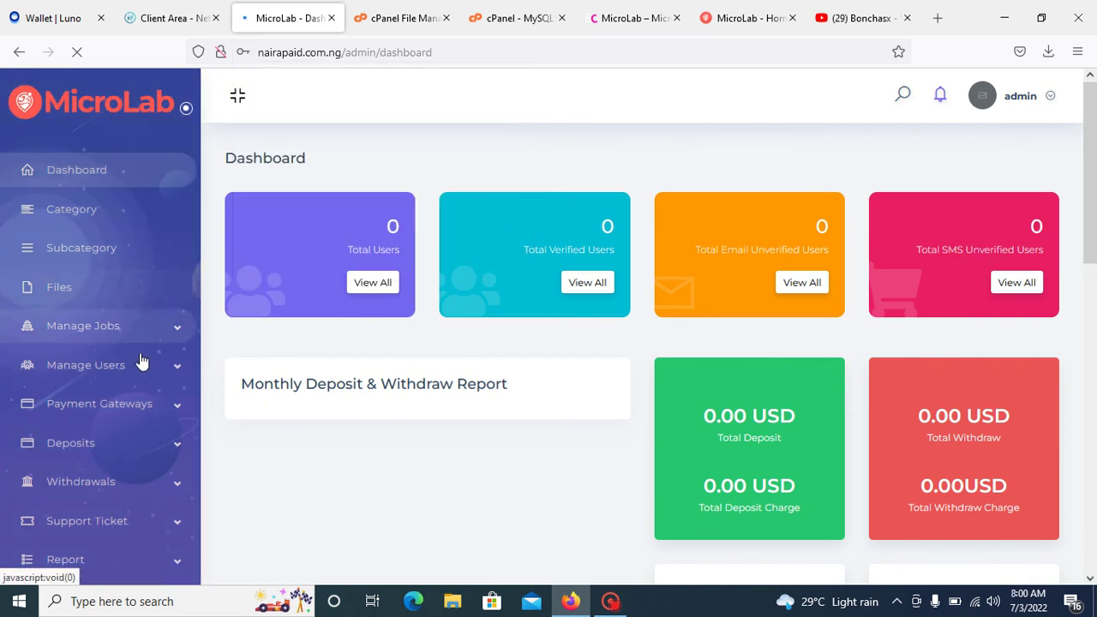
pyautogui.scroll(-4, 140, 360)
pyautogui.scroll(-6, 140, 378)
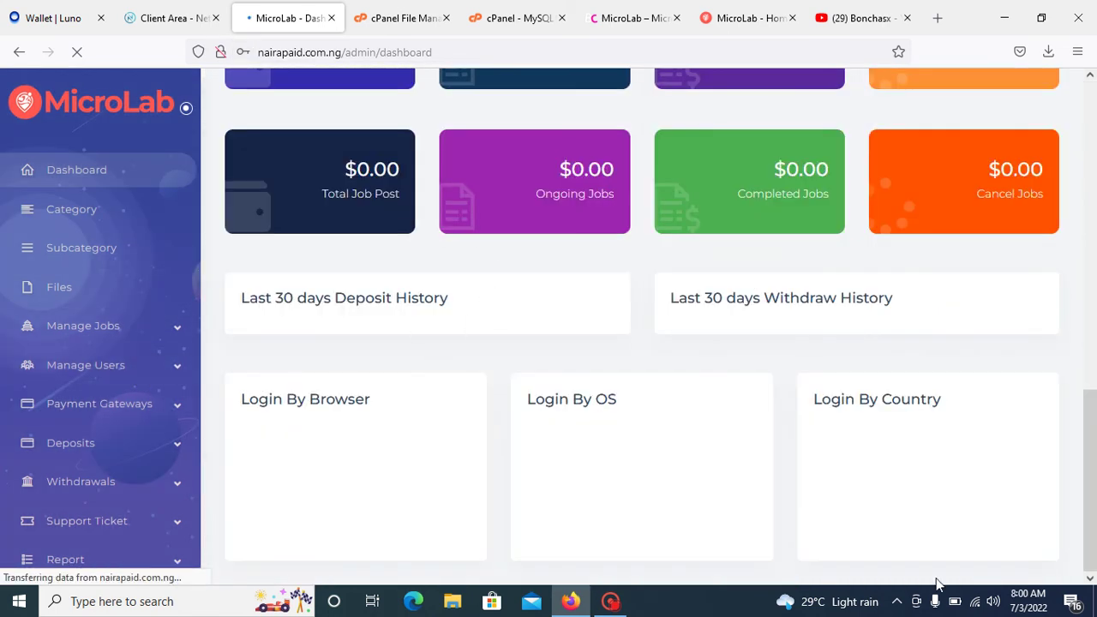